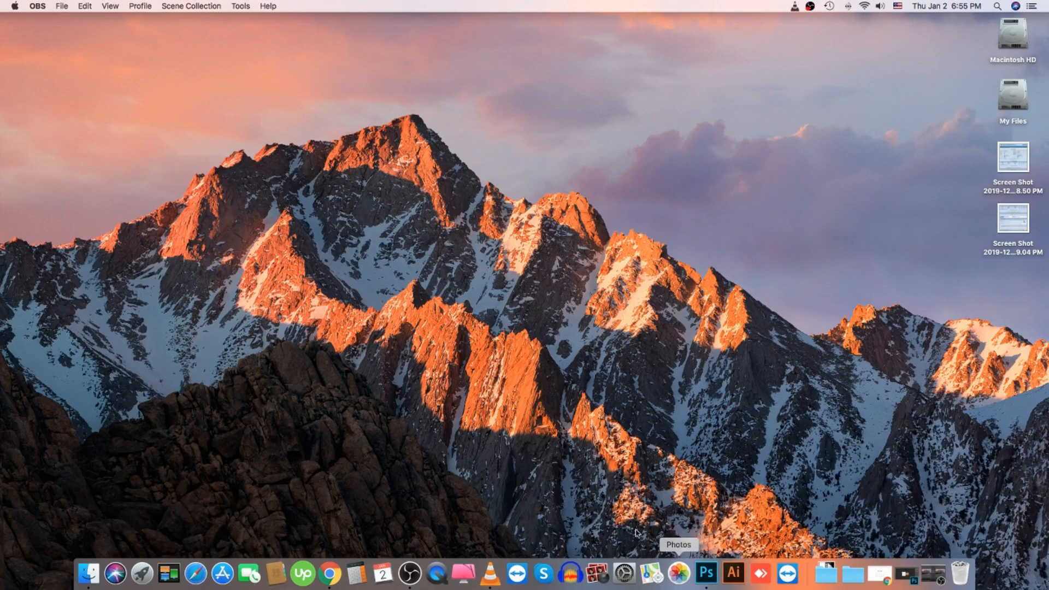
# Switch to Photoshop and start a new document, setting its width to 3.5 inches and its height to 2 inches
pyautogui.click(696, 557)
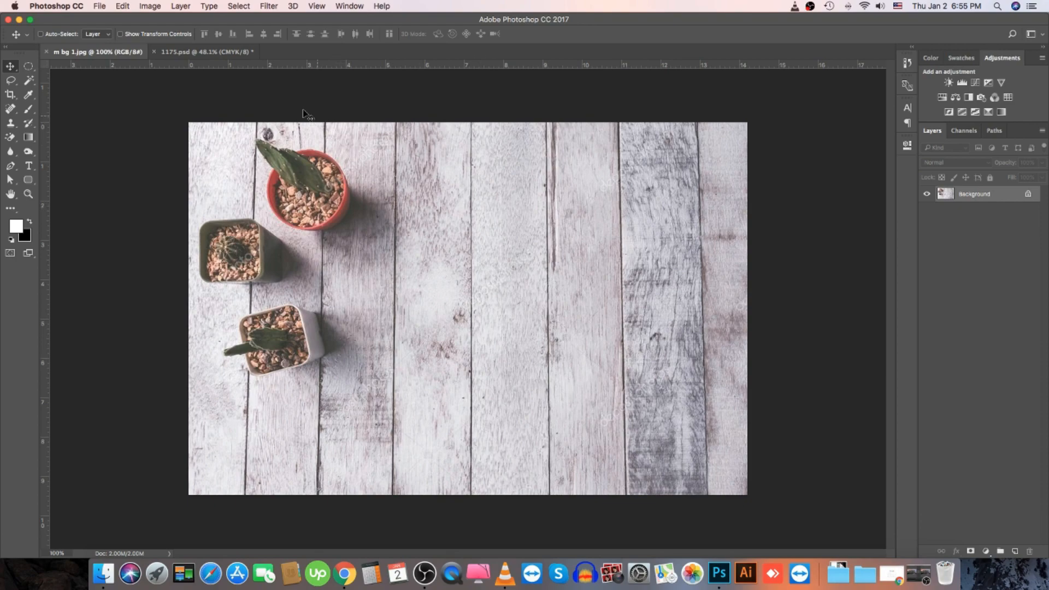
pyautogui.click(100, 8)
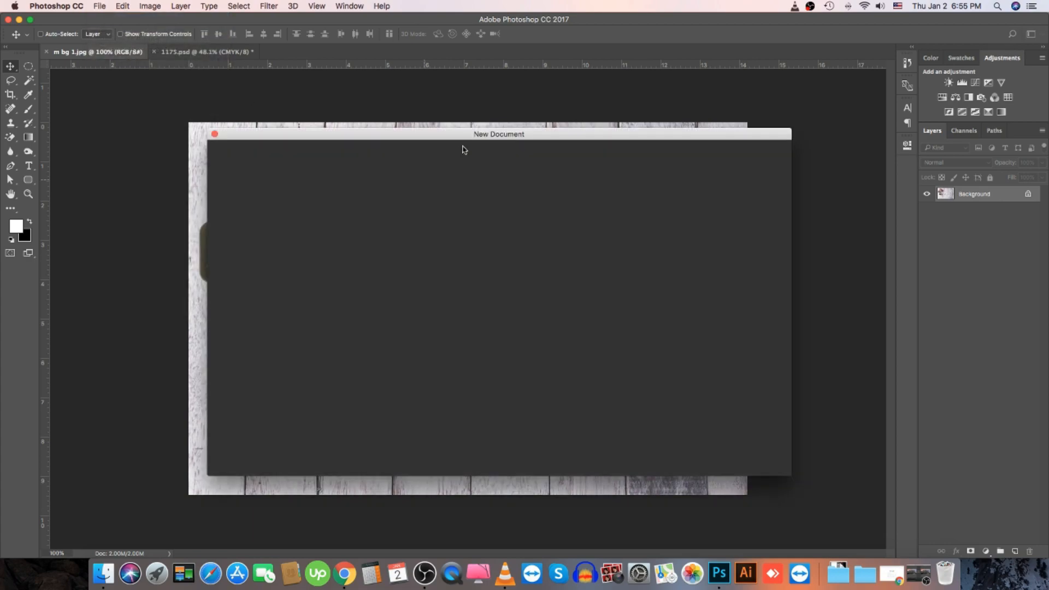
pyautogui.moveTo(464, 138); pyautogui.dragTo(482, 137)
pyautogui.click(716, 231)
pyautogui.click(712, 265)
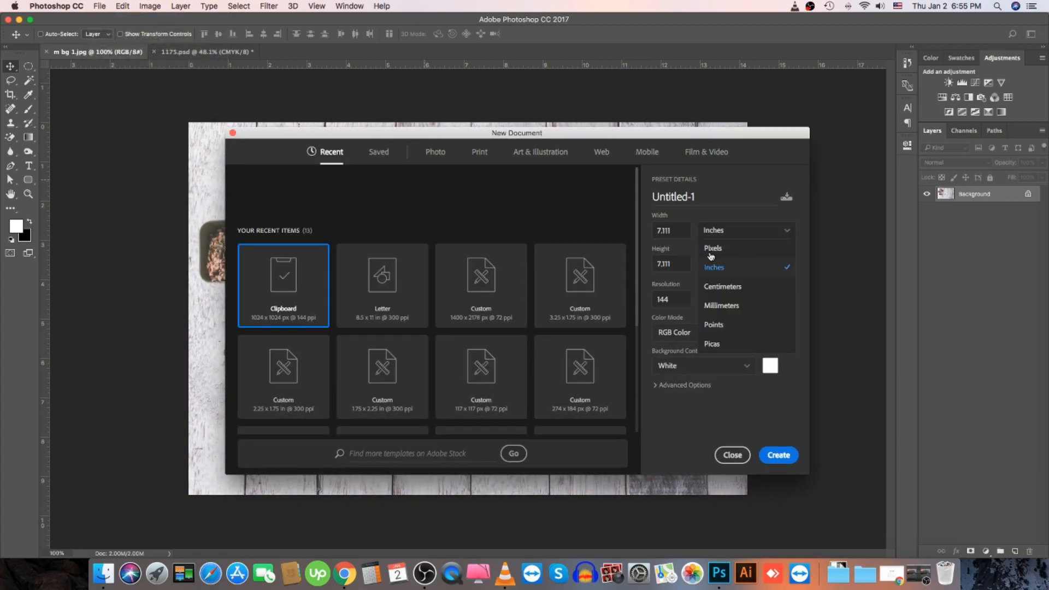
pyautogui.moveTo(683, 226); pyautogui.dragTo(652, 229)
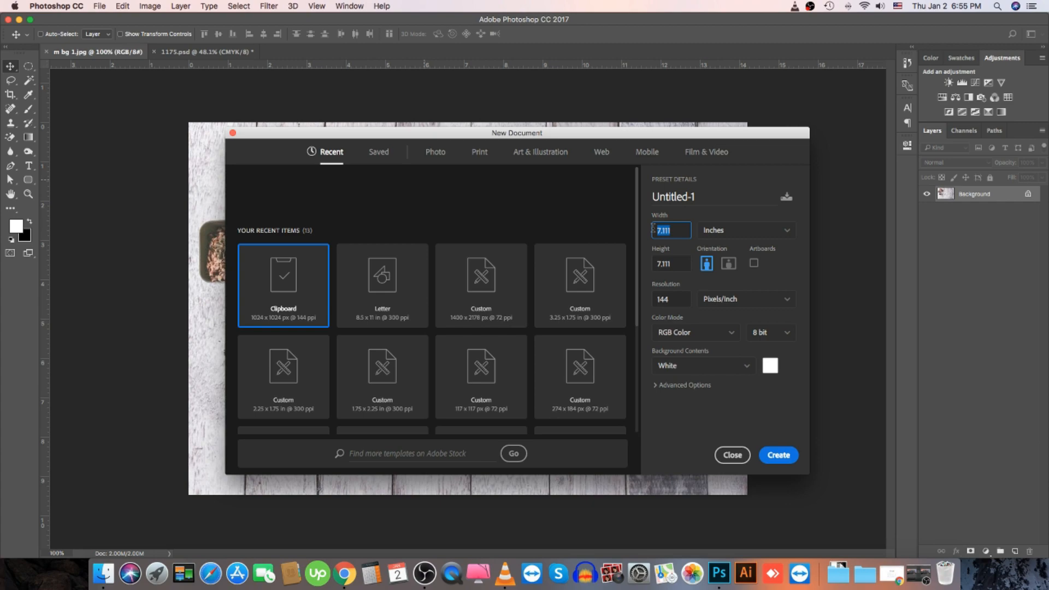
pyautogui.write('3.5')
pyautogui.press('Tab')
pyautogui.write('2')
pyautogui.press('Tab')
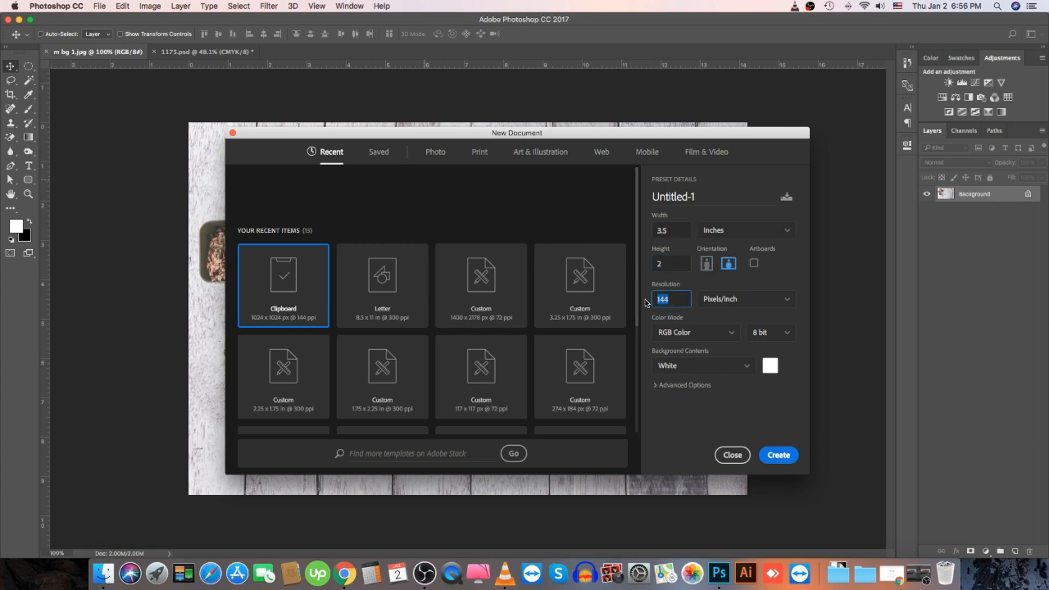
# Set the new document's resolution to 300 pixels per inch and create it
pyautogui.write('300')
pyautogui.moveTo(394, 138)
pyautogui.mouseDown()
pyautogui.moveTo(468, 210)
pyautogui.moveTo(380, 139)
pyautogui.moveTo(363, 144)
pyautogui.moveTo(385, 139)
pyautogui.moveTo(628, 304)
pyautogui.moveTo(394, 142)
pyautogui.moveTo(430, 140)
pyautogui.moveTo(411, 141)
pyautogui.mouseUp()
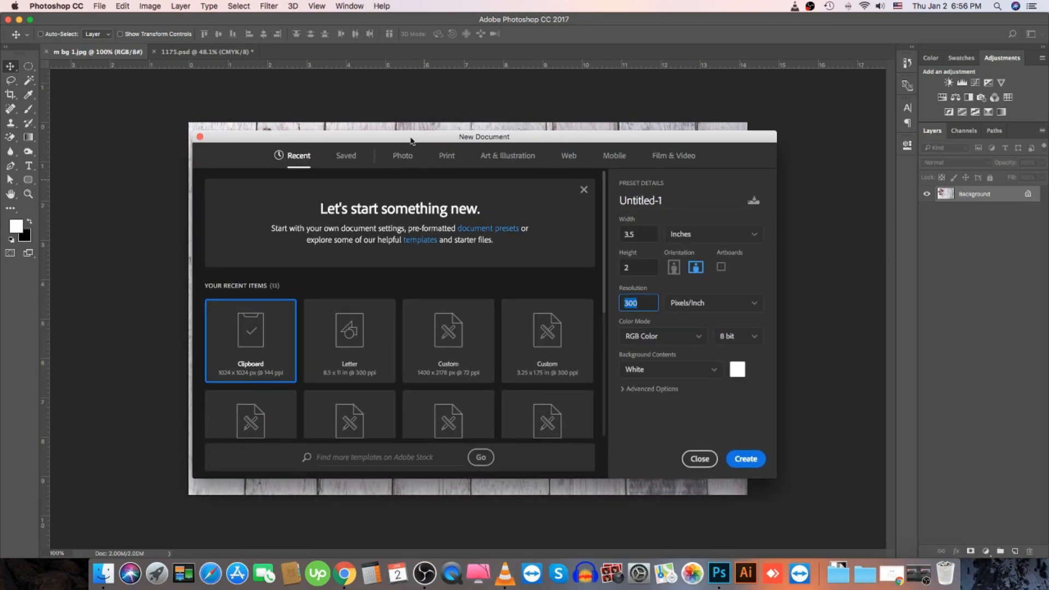
pyautogui.click(643, 304)
pyautogui.click(746, 459)
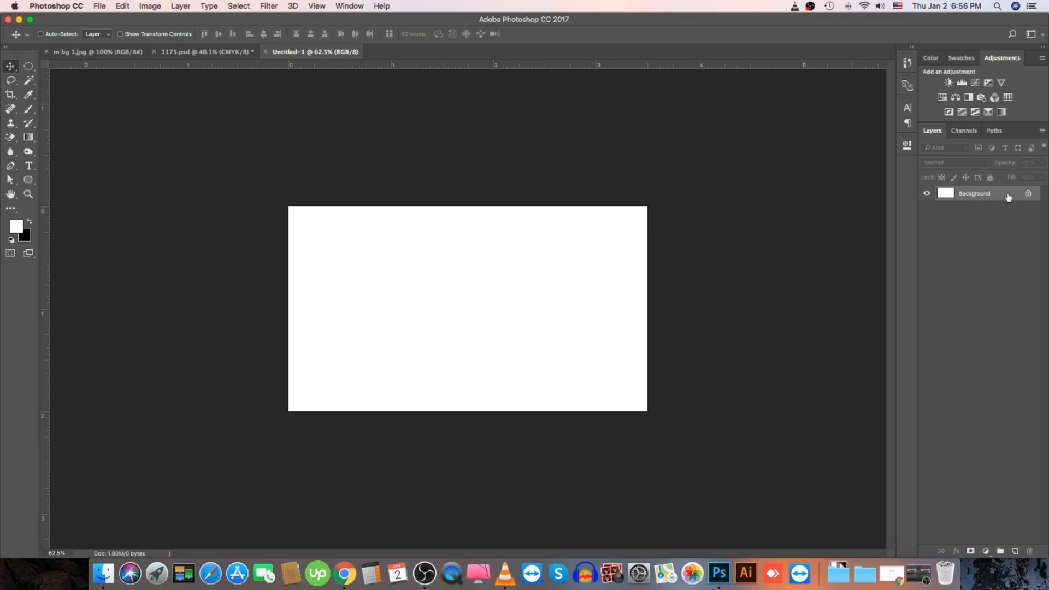
# Unlock the white Background layer and convert it to a smart object
pyautogui.click(1027, 195)
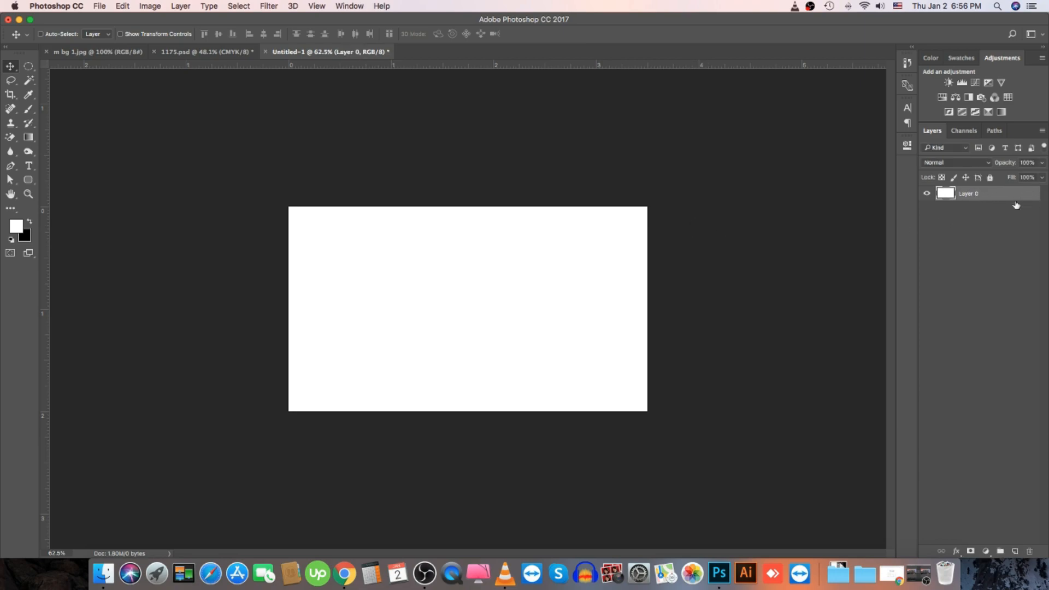
pyautogui.doubleClick(1016, 205)
pyautogui.press('Escape')
pyautogui.rightClick(1031, 197)
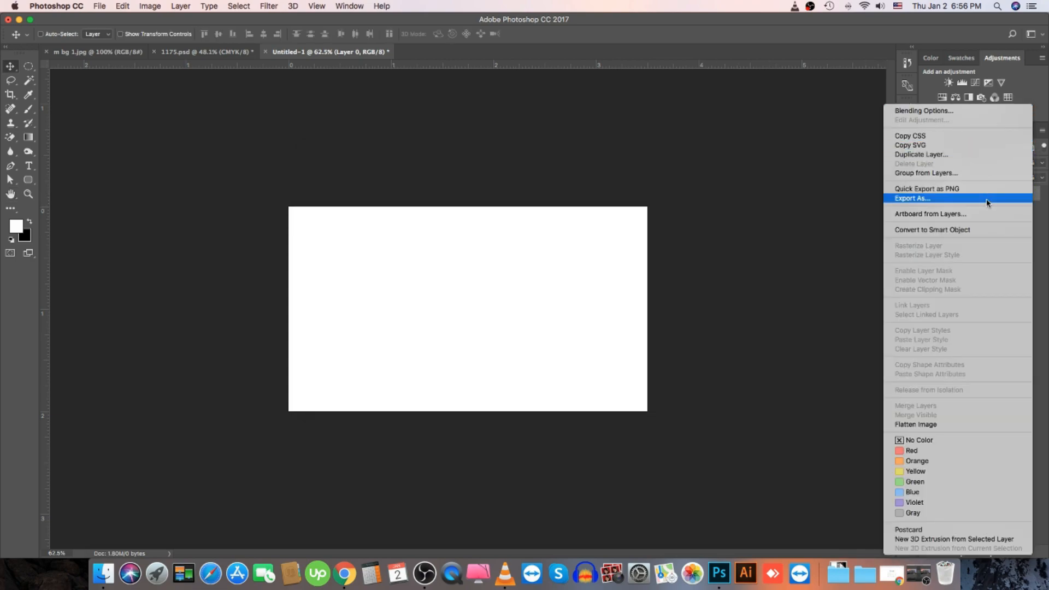
pyautogui.click(956, 231)
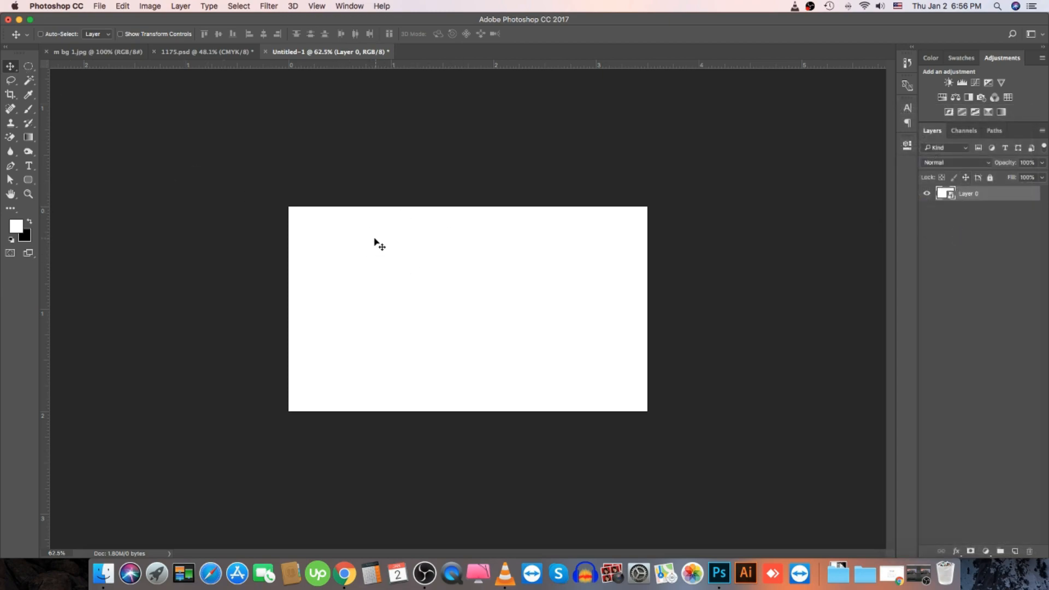
# Copy the white smart object into m bg 1.jpg and scale it to about 159%, placing it on the planks beside the plants
pyautogui.moveTo(375, 241); pyautogui.dragTo(89, 55)
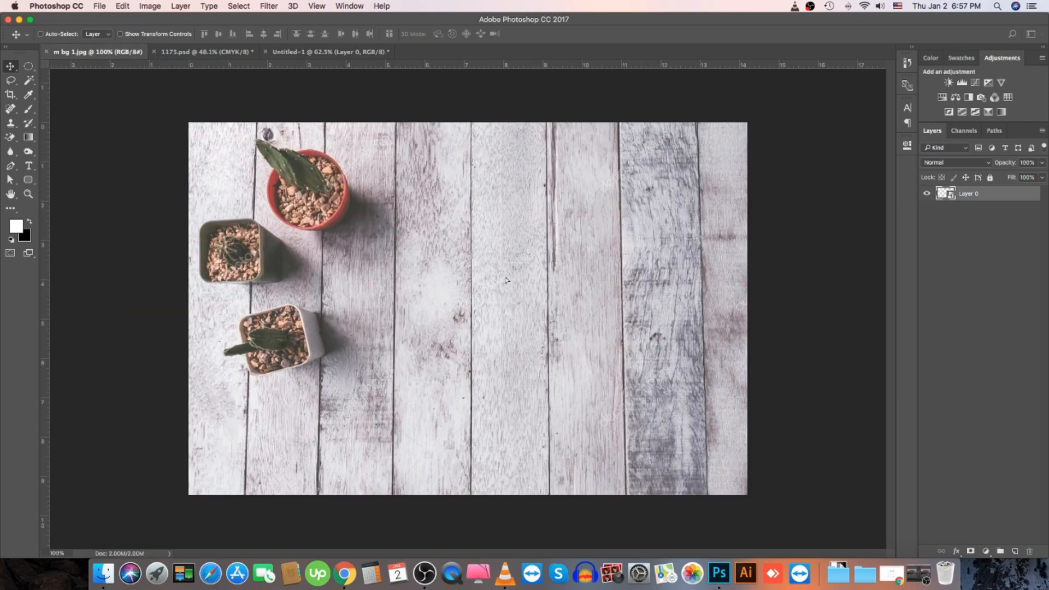
pyautogui.moveTo(495, 291); pyautogui.dragTo(556, 264)
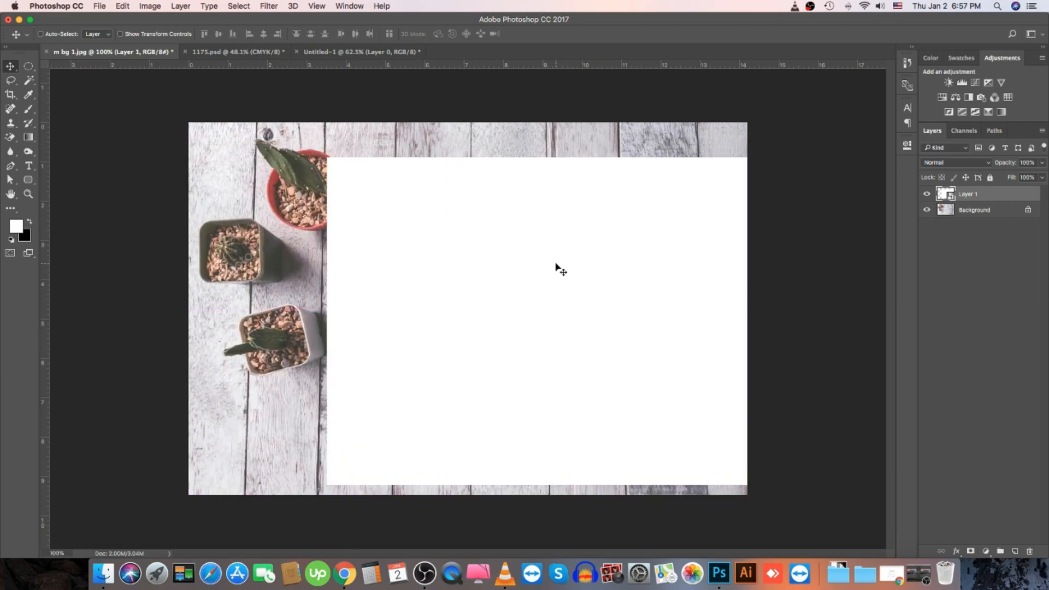
pyautogui.hotkey('ctrl', 't')
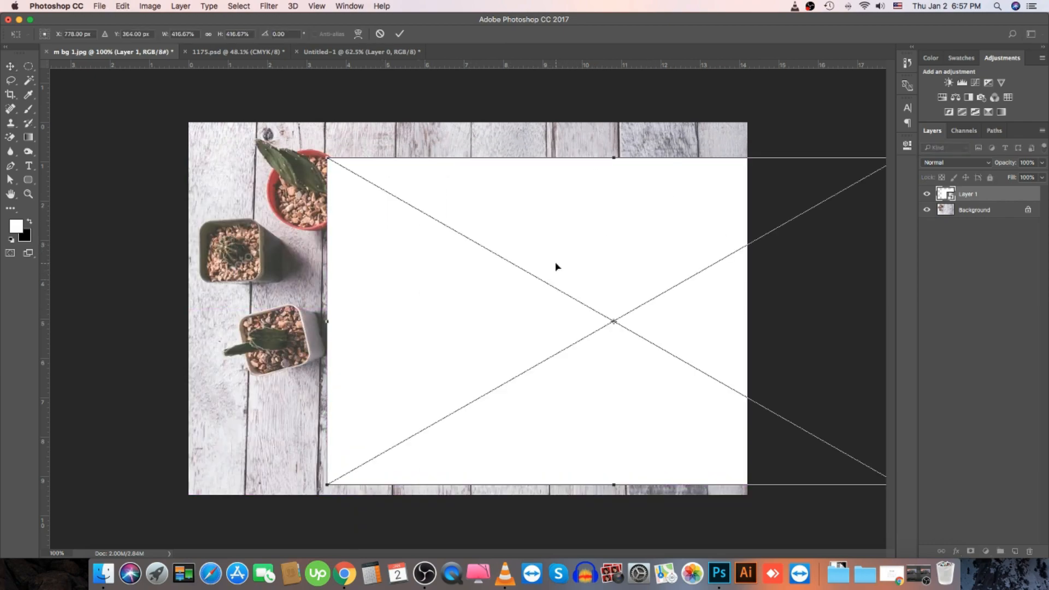
pyautogui.moveTo(327, 158); pyautogui.dragTo(501, 257)
pyautogui.moveTo(555, 278); pyautogui.dragTo(457, 175)
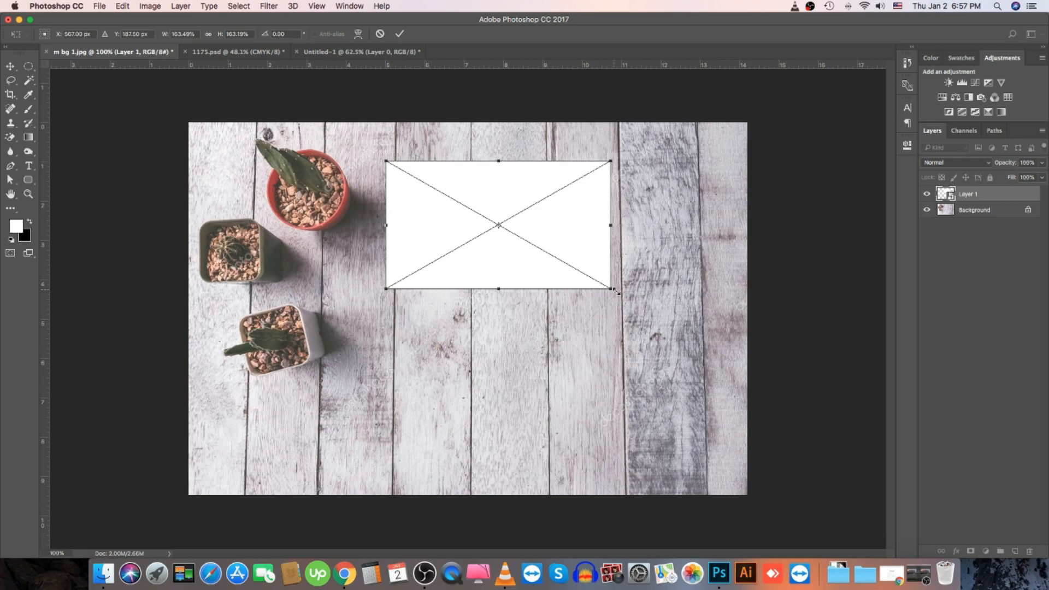
pyautogui.moveTo(615, 291)
pyautogui.mouseDown()
pyautogui.moveTo(621, 300)
pyautogui.moveTo(609, 291)
pyautogui.mouseUp()
pyautogui.moveTo(590, 241); pyautogui.dragTo(603, 293)
# Distort the white card's four corners into a slightly tilted perspective, apply the transform, and shift the card slightly up and right
pyautogui.rightClick(607, 276)
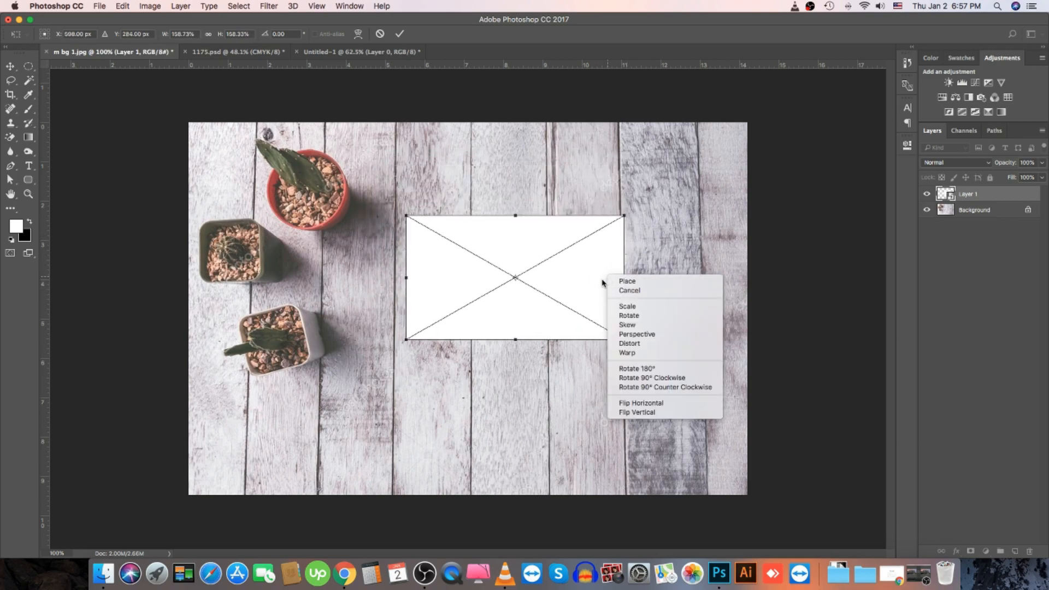
pyautogui.click(614, 344)
pyautogui.moveTo(624, 215); pyautogui.dragTo(601, 210)
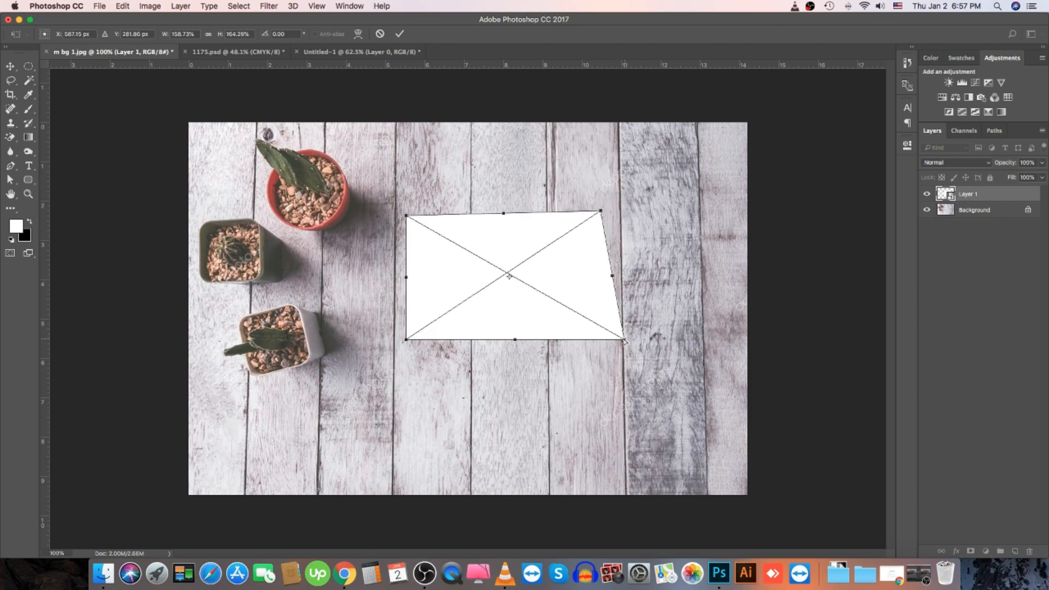
pyautogui.moveTo(624, 341); pyautogui.dragTo(627, 320)
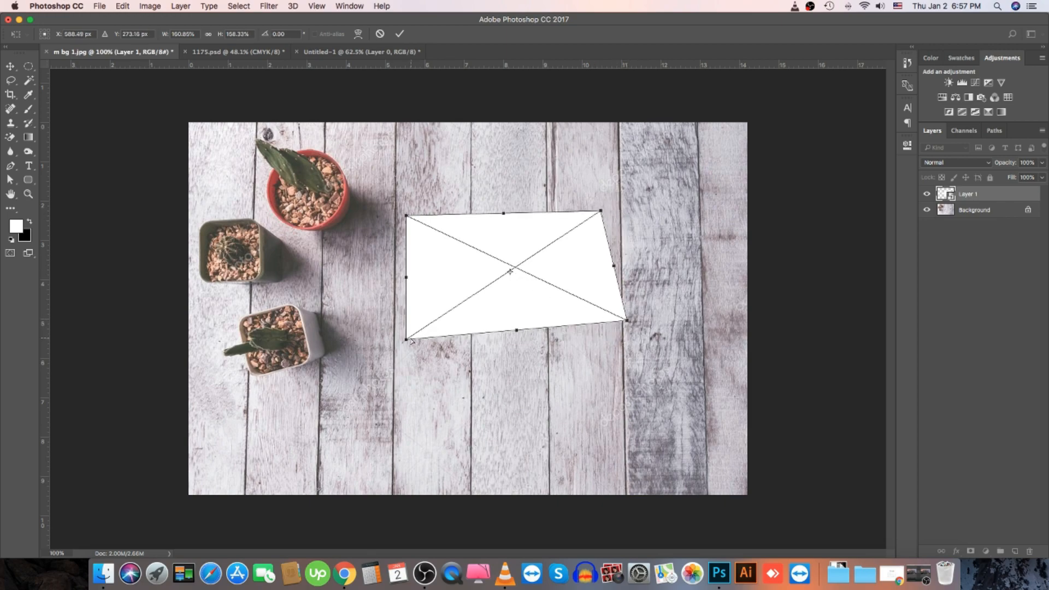
pyautogui.moveTo(407, 340); pyautogui.dragTo(416, 323)
pyautogui.moveTo(406, 215); pyautogui.dragTo(406, 223)
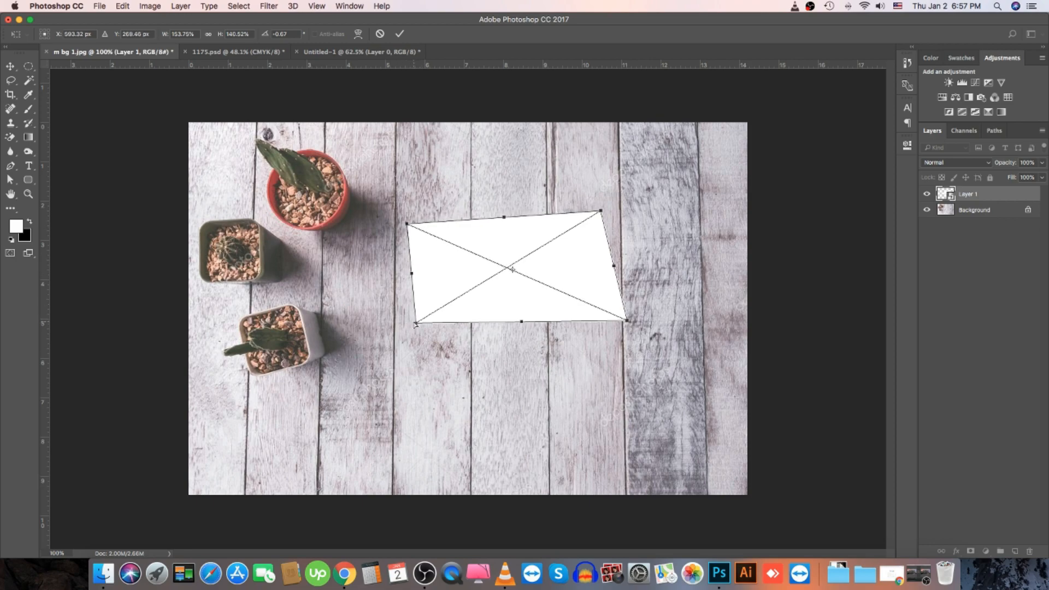
pyautogui.moveTo(415, 324); pyautogui.dragTo(419, 332)
pyautogui.moveTo(627, 320); pyautogui.dragTo(619, 319)
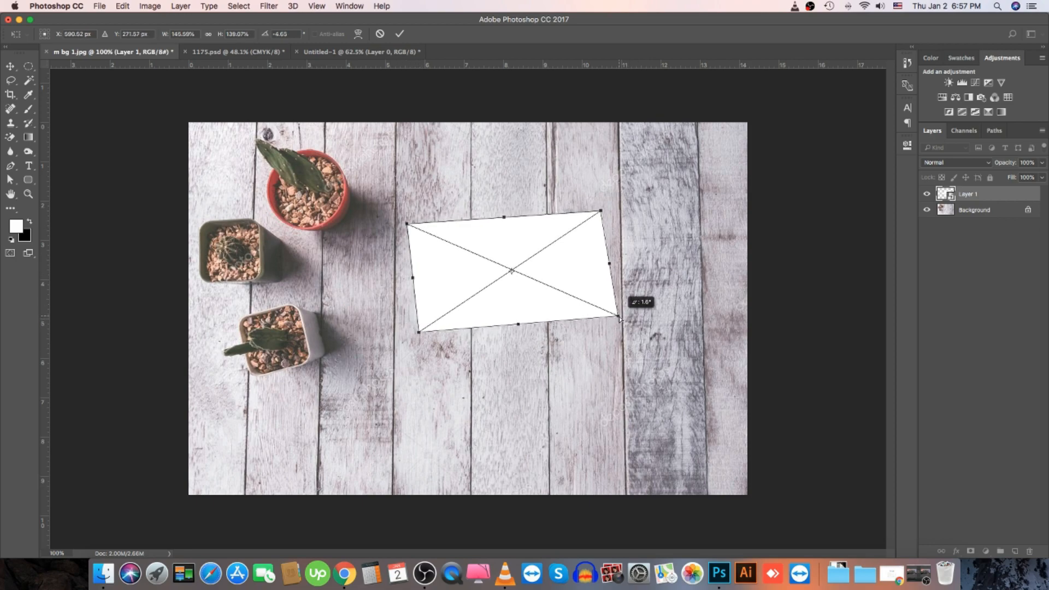
pyautogui.moveTo(600, 211); pyautogui.dragTo(594, 211)
pyautogui.moveTo(618, 316); pyautogui.dragTo(617, 314)
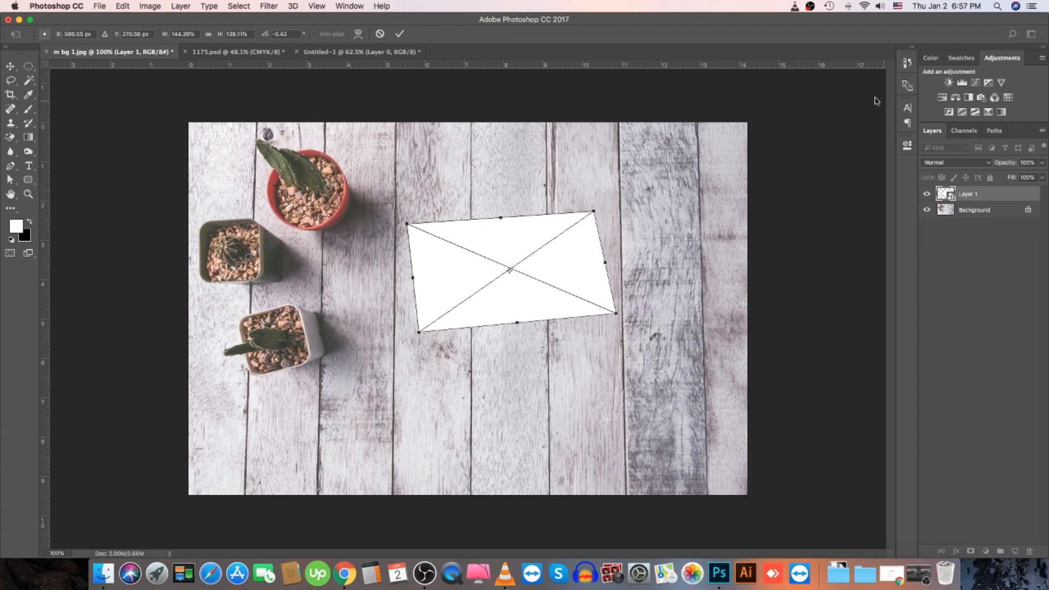
pyautogui.press('Return')
pyautogui.moveTo(488, 311)
pyautogui.mouseDown()
pyautogui.moveTo(511, 297)
pyautogui.moveTo(501, 302)
pyautogui.mouseUp()
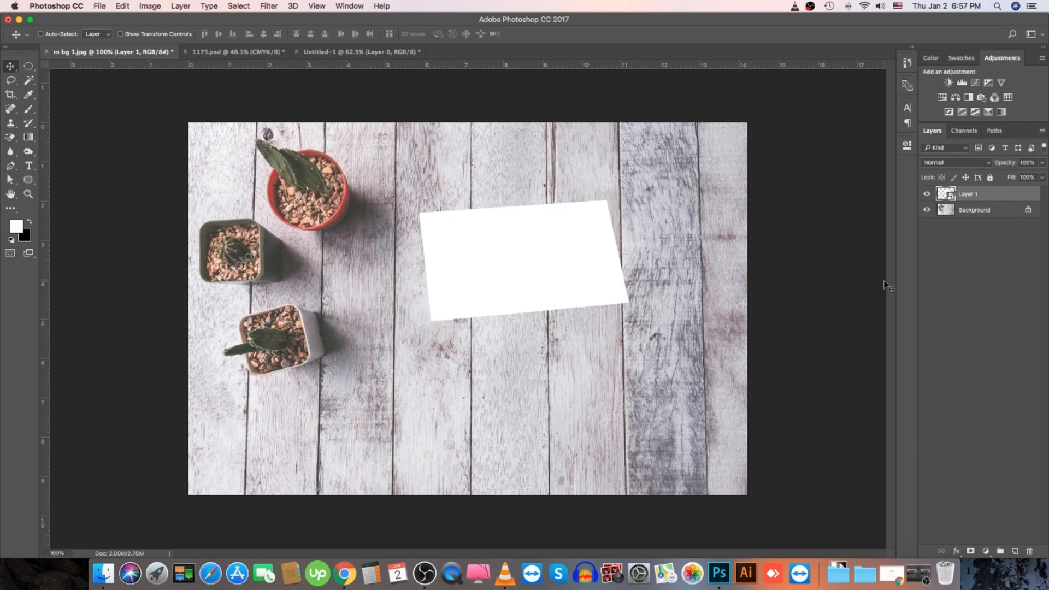
# Add a drop shadow to the card with Multiply blend mode, 41% opacity, 3 px distance and 22% spread
pyautogui.rightClick(1006, 198)
pyautogui.click(916, 101)
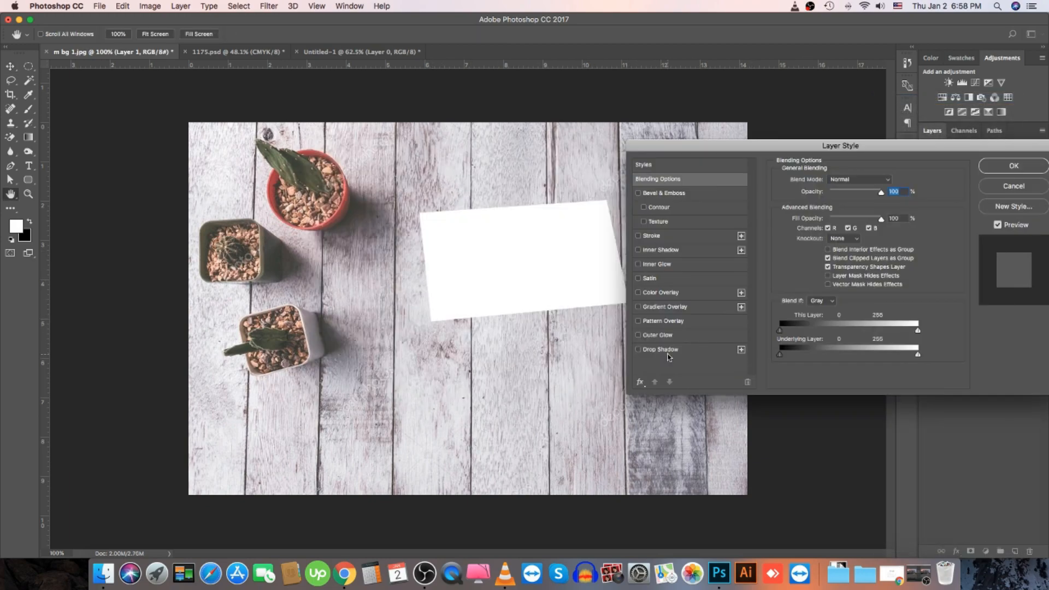
pyautogui.click(670, 350)
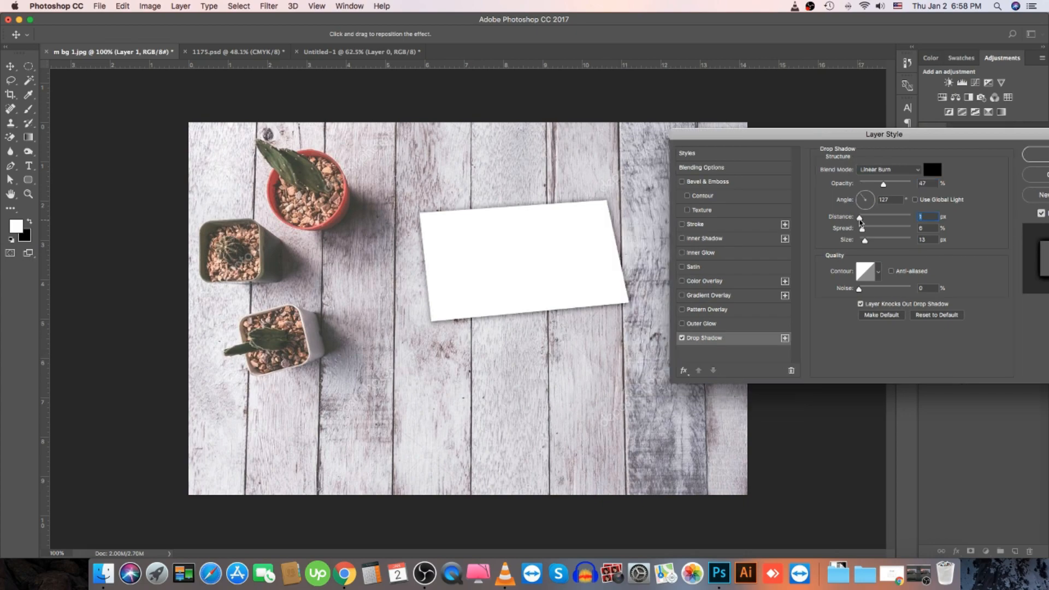
pyautogui.moveTo(859, 221); pyautogui.dragTo(880, 188)
pyautogui.click(889, 170)
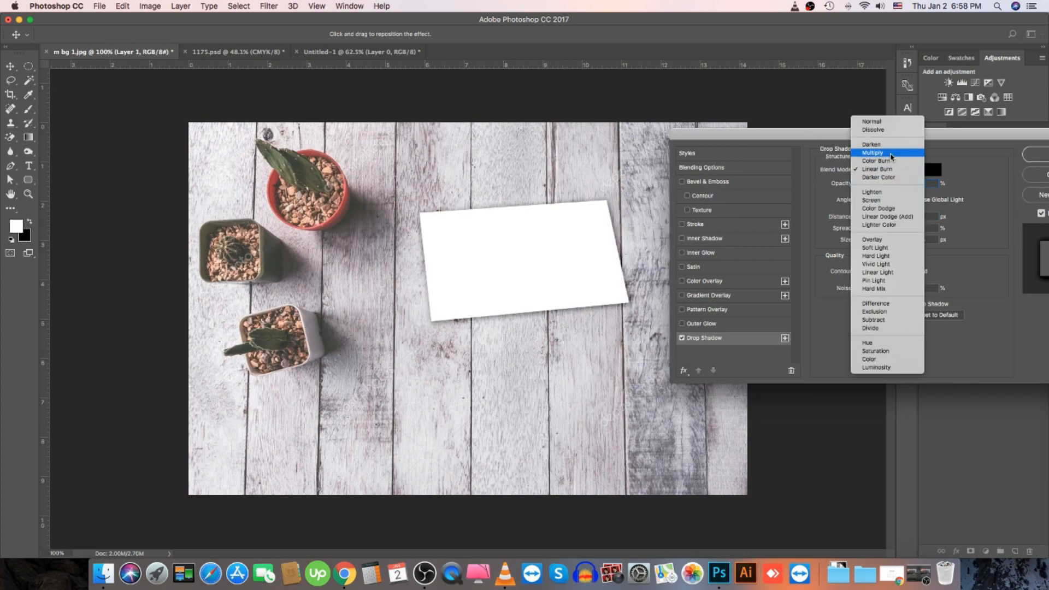
pyautogui.click(891, 157)
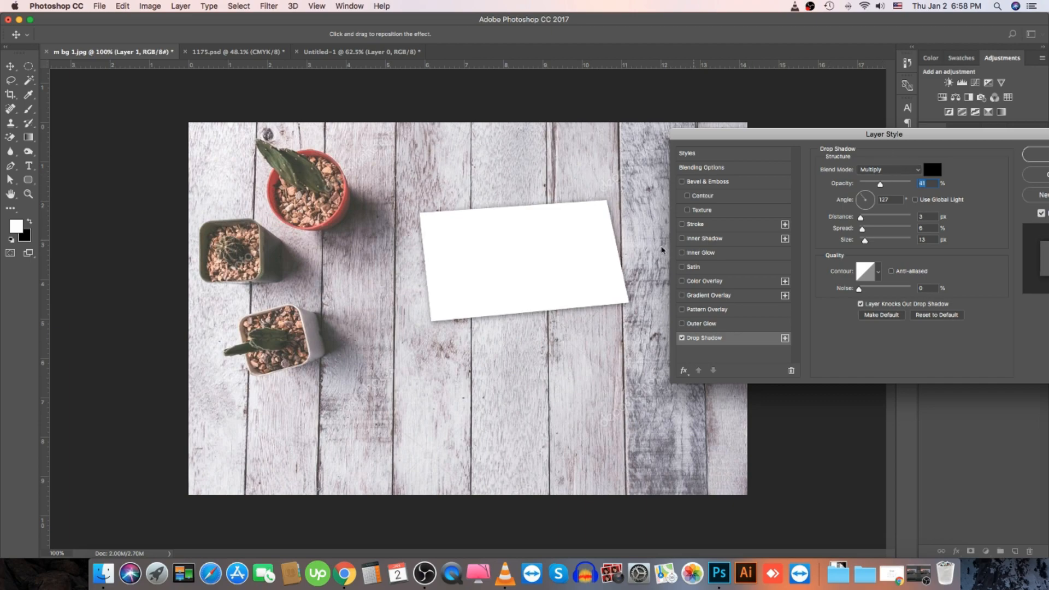
pyautogui.moveTo(864, 241); pyautogui.dragTo(871, 230)
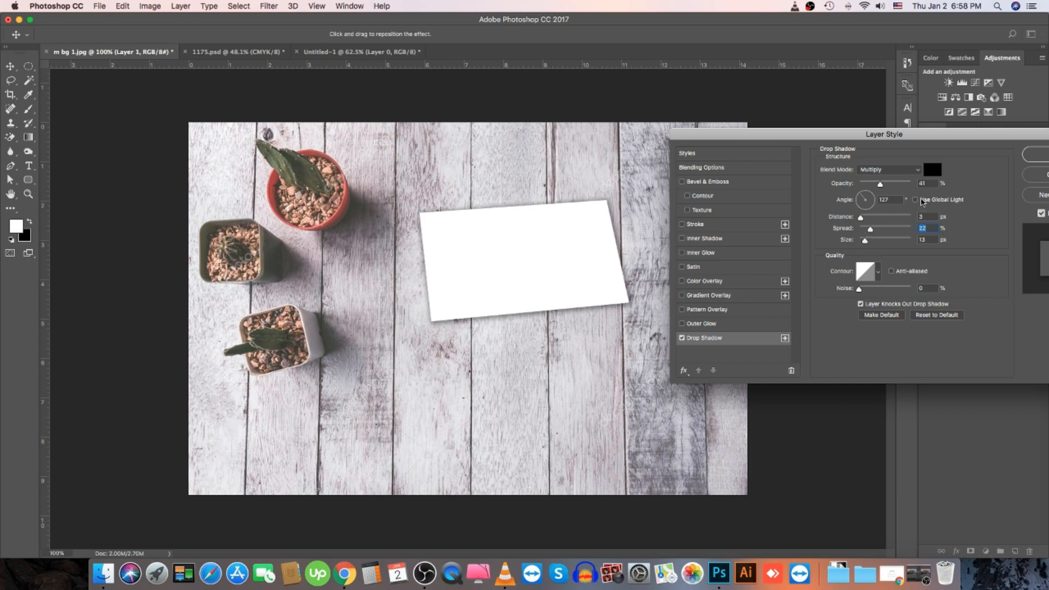
pyautogui.click(1032, 157)
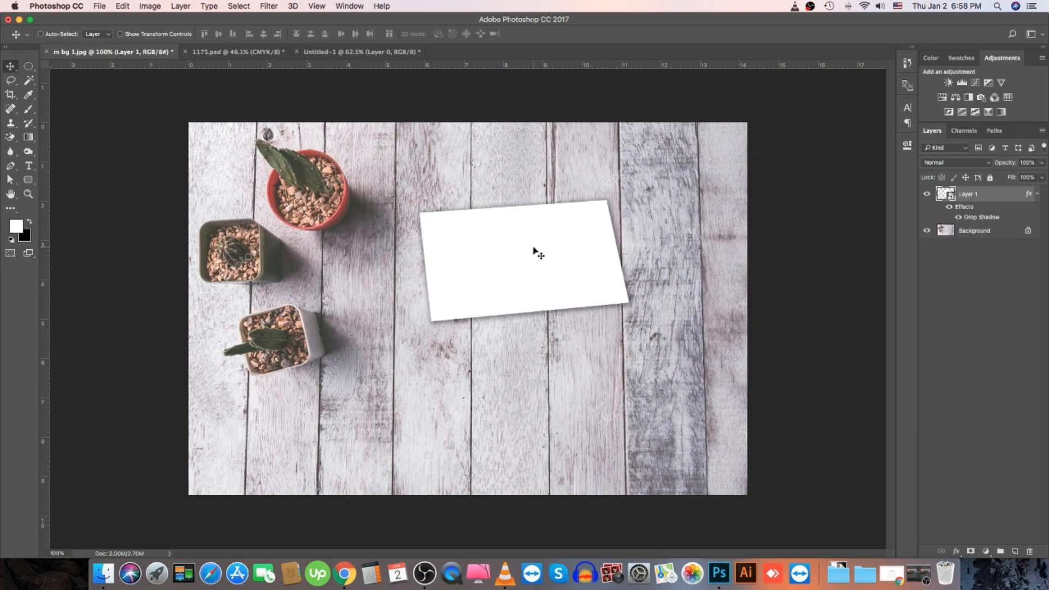
# Close the Untitled-1 document without saving it
pyautogui.click(419, 54)
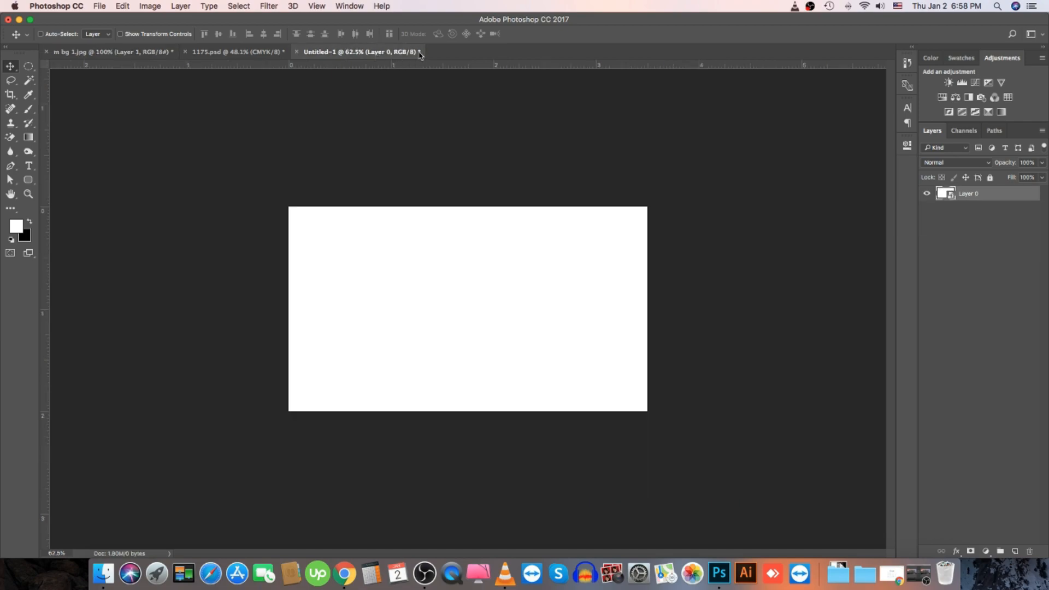
pyautogui.click(295, 51)
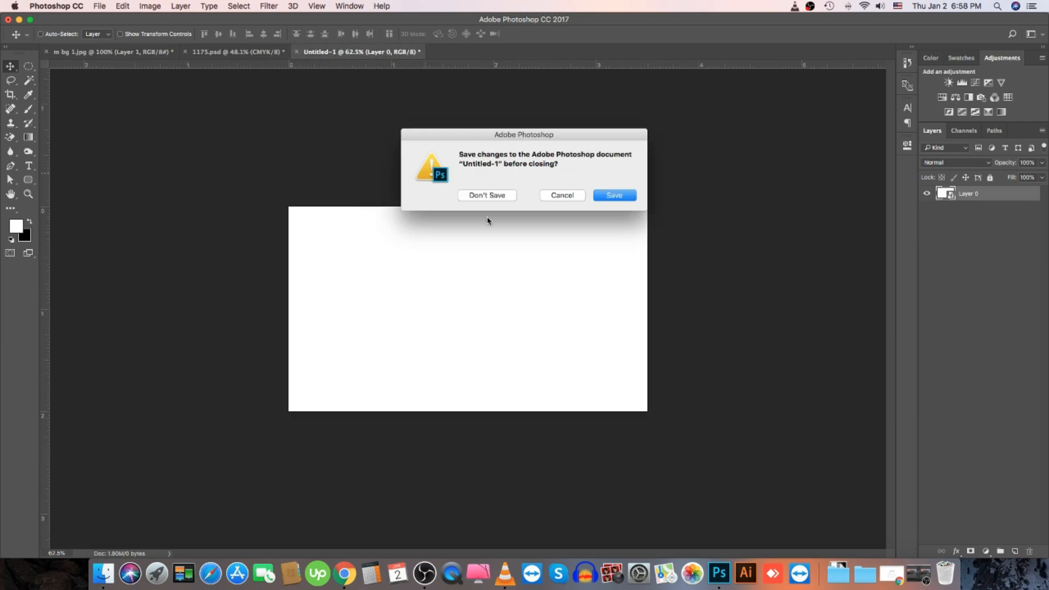
pyautogui.click(487, 194)
# Collapse the card layer's effects list and rename the layer "Front side"
pyautogui.click(1037, 196)
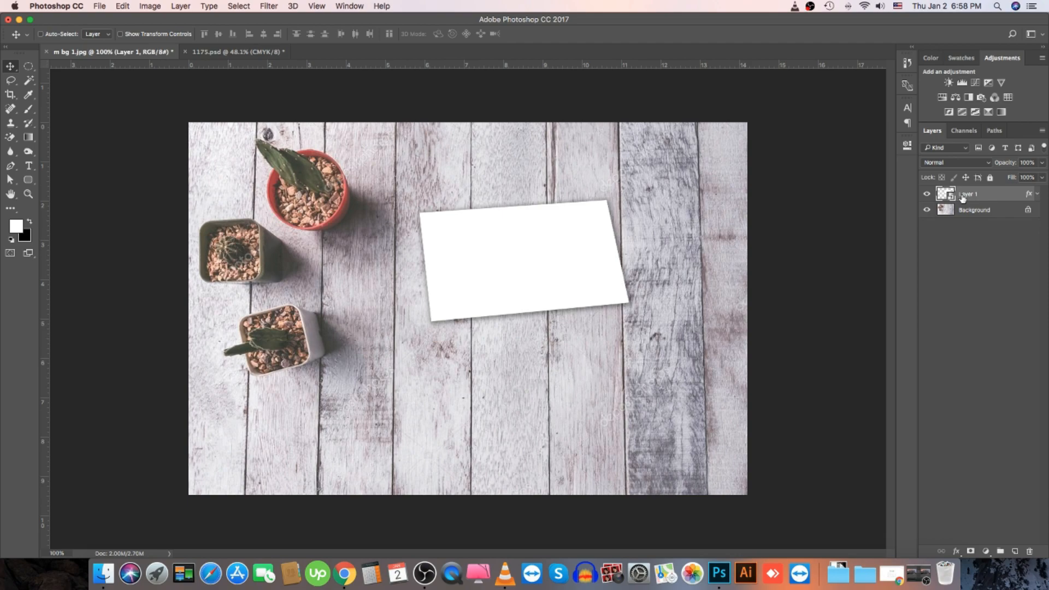
pyautogui.doubleClick(967, 194)
pyautogui.write('Front side')
pyautogui.press('Return')
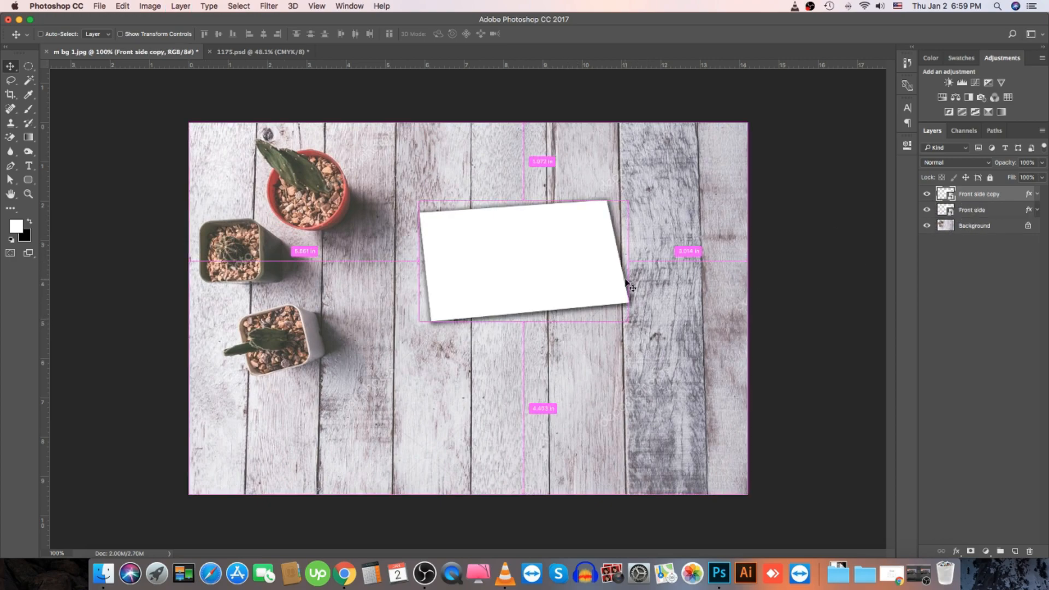
# Try placing a duplicate of the Front side card below the original, and delete the copy
pyautogui.keyDown('alt'); pyautogui.moveTo(574, 265); pyautogui.dragTo(596, 391); pyautogui.keyUp('alt')
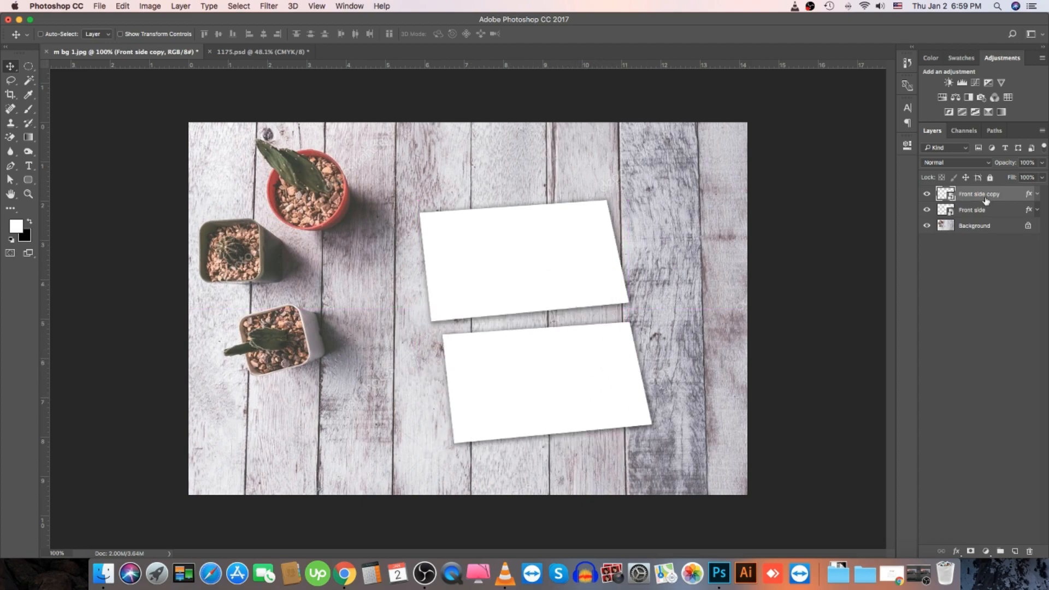
pyautogui.press('Delete')
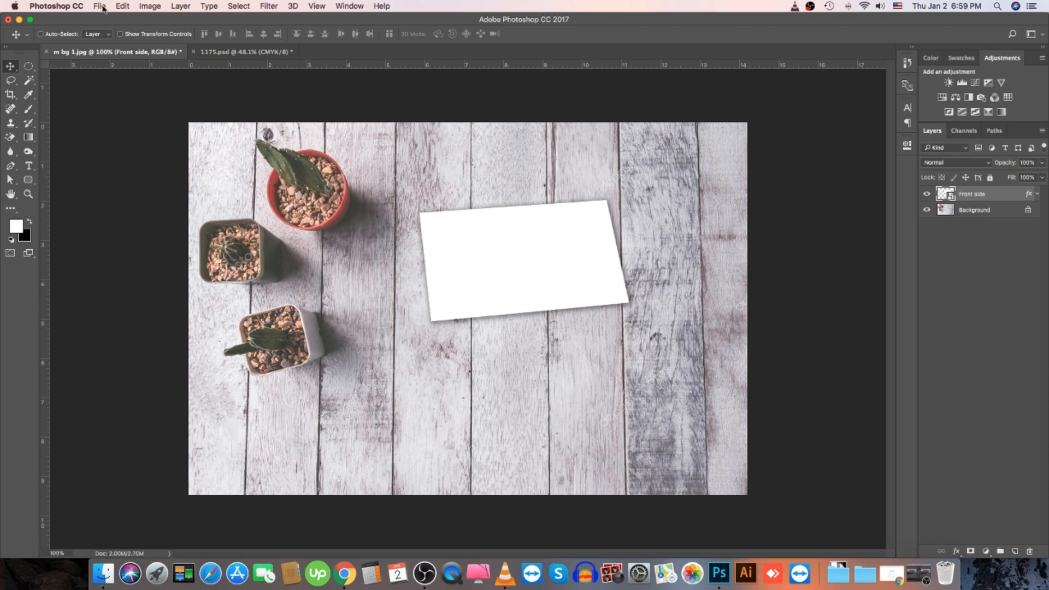
# Create a new document 3.5 inches wide and 2 inches high at 300 pixels/inch
pyautogui.click(102, 8)
pyautogui.click(109, 19)
pyautogui.write('3.')
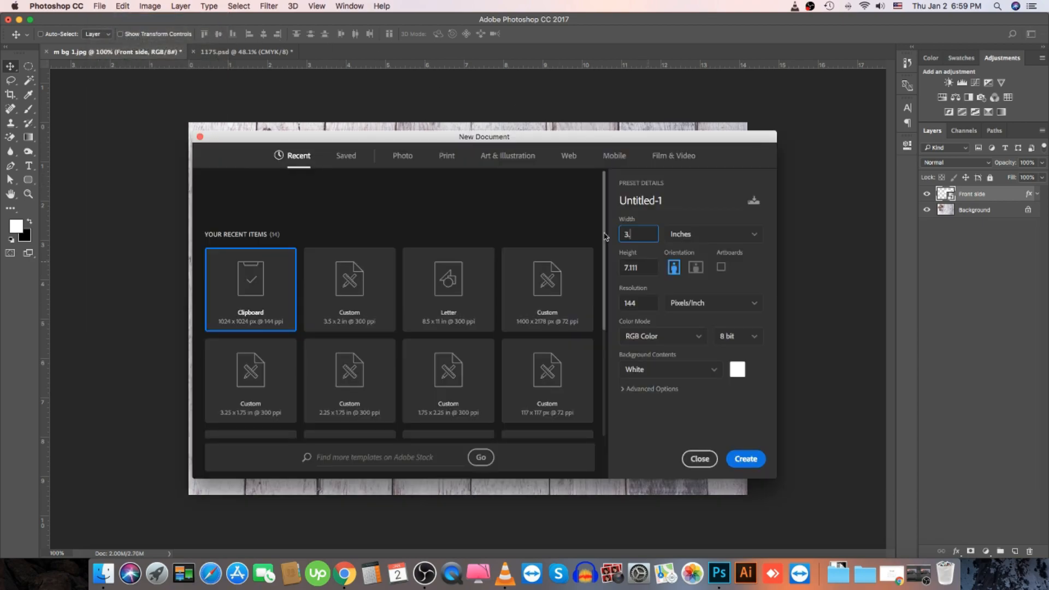
pyautogui.write('5')
pyautogui.scroll(-1, 603, 236)
pyautogui.press('Tab')
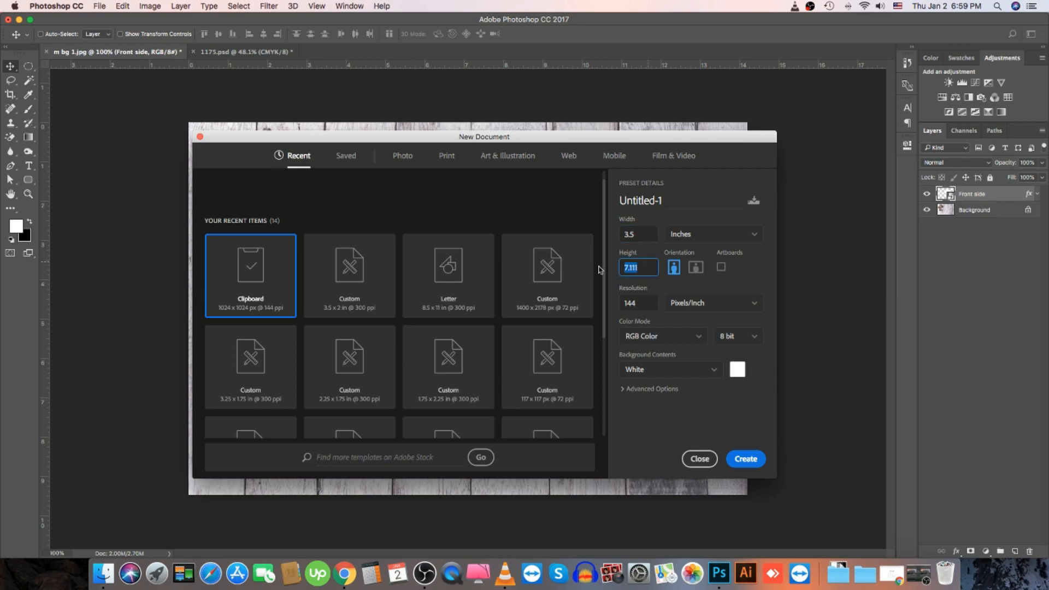
pyautogui.write('2')
pyautogui.press('Tab')
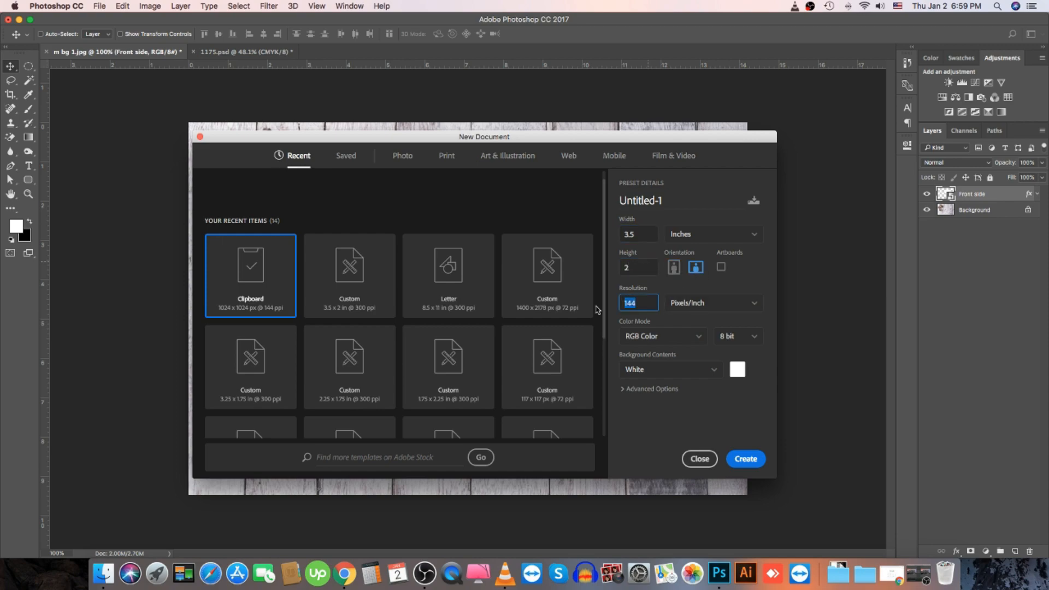
pyautogui.write('300')
pyautogui.click(747, 460)
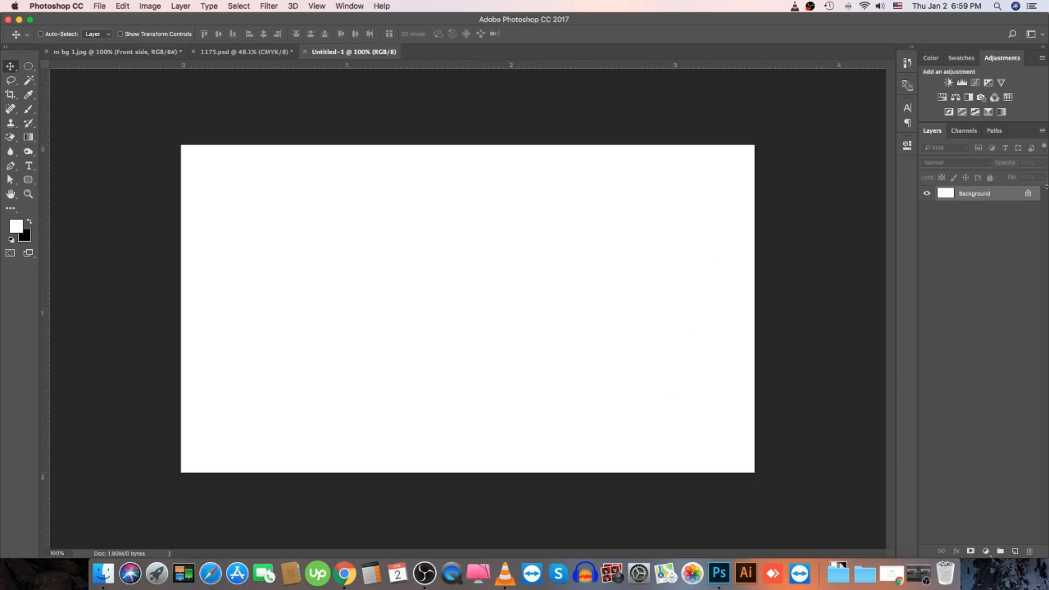
# Unlock the new document's Background layer and convert it to a smart object
pyautogui.click(1027, 194)
pyautogui.doubleClick(1024, 193)
pyautogui.click(706, 184)
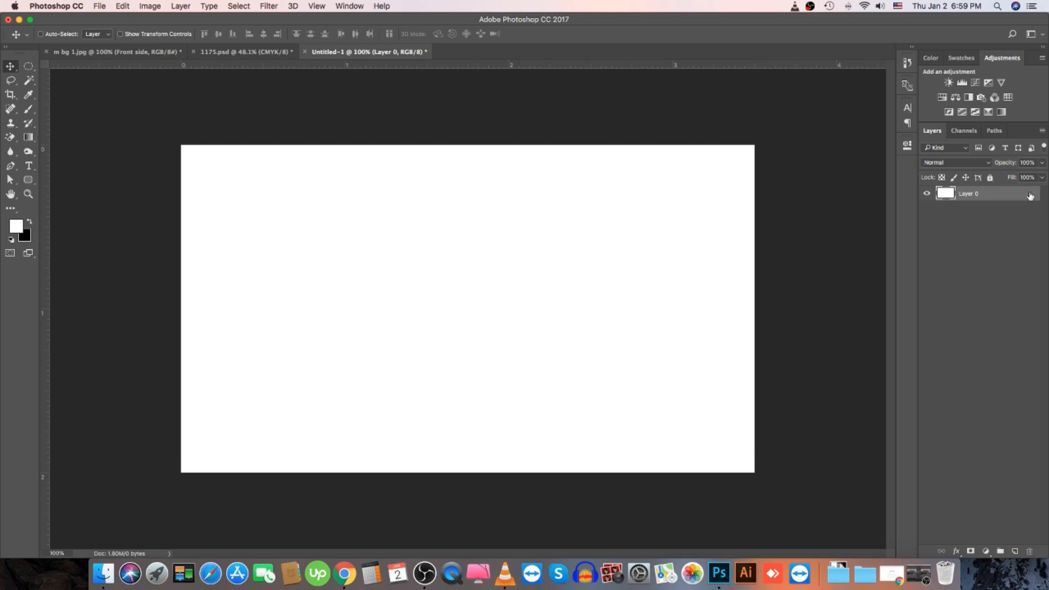
pyautogui.rightClick(1019, 197)
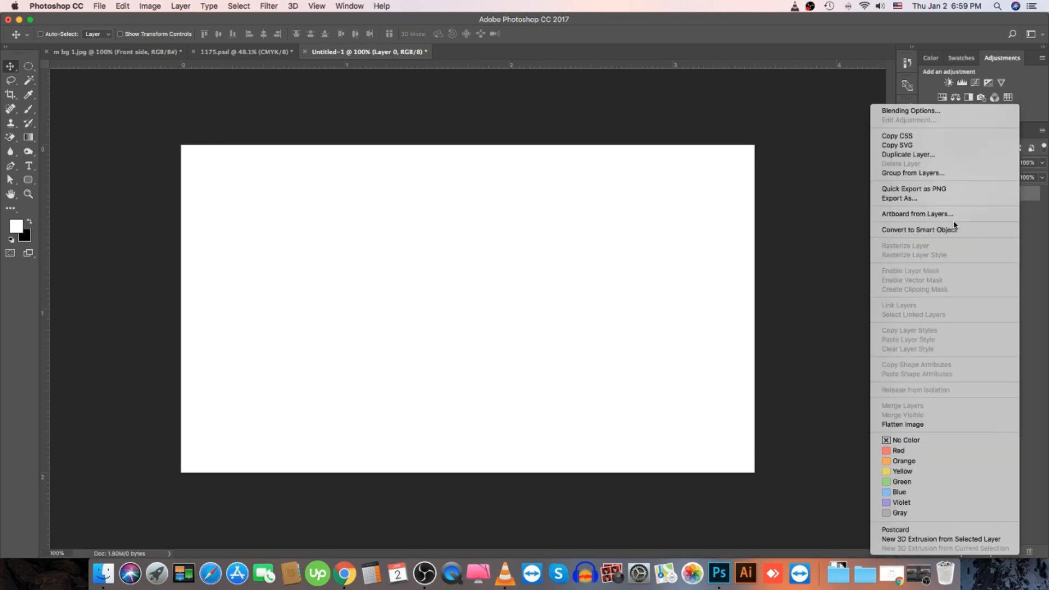
pyautogui.click(924, 230)
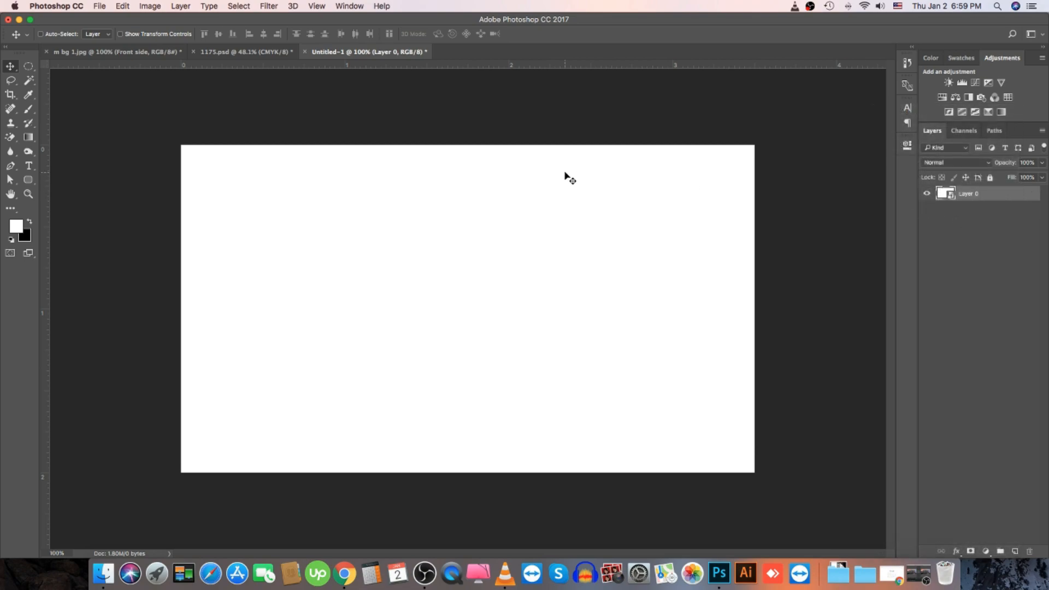
# Bring the smart object into the m bg 1.jpg mockup, scale it to about 148%, and place it below the first card
pyautogui.moveTo(291, 168); pyautogui.dragTo(269, 216)
pyautogui.moveTo(538, 366); pyautogui.dragTo(539, 366)
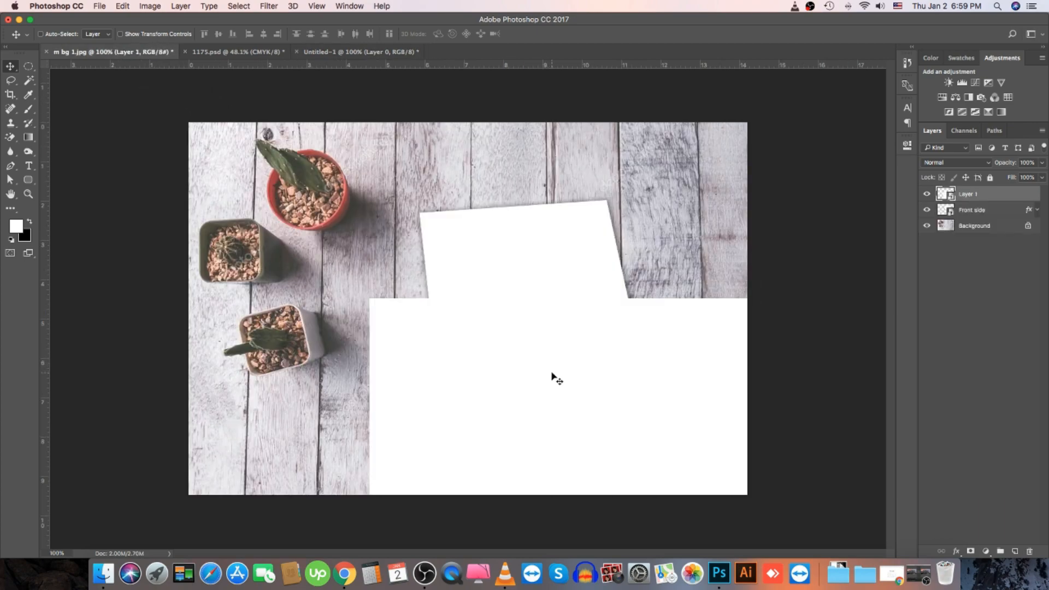
pyautogui.press('super+t')
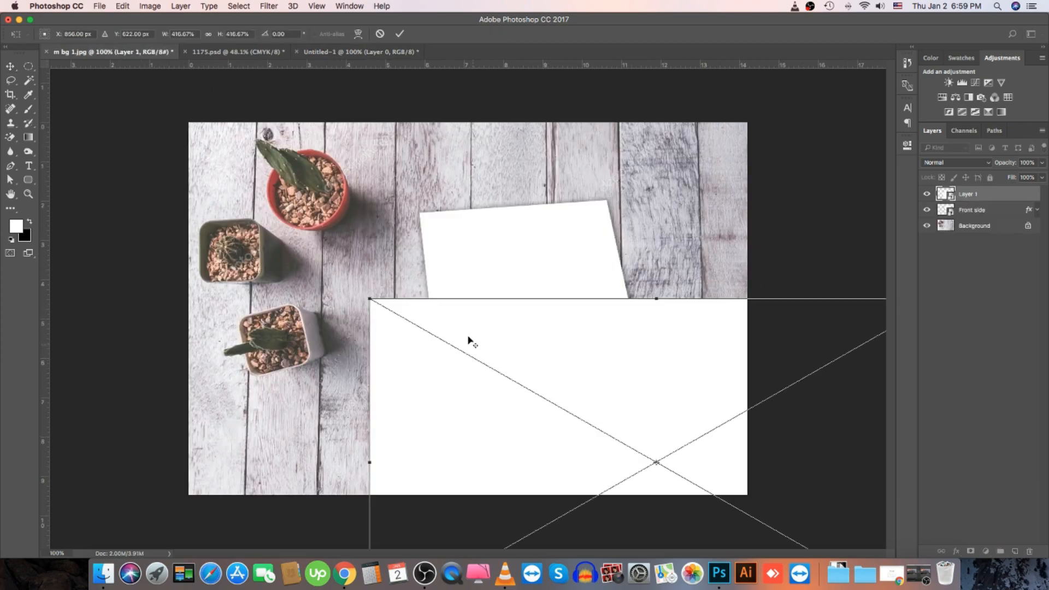
pyautogui.moveTo(370, 299); pyautogui.dragTo(546, 377)
pyautogui.moveTo(623, 418); pyautogui.dragTo(510, 358)
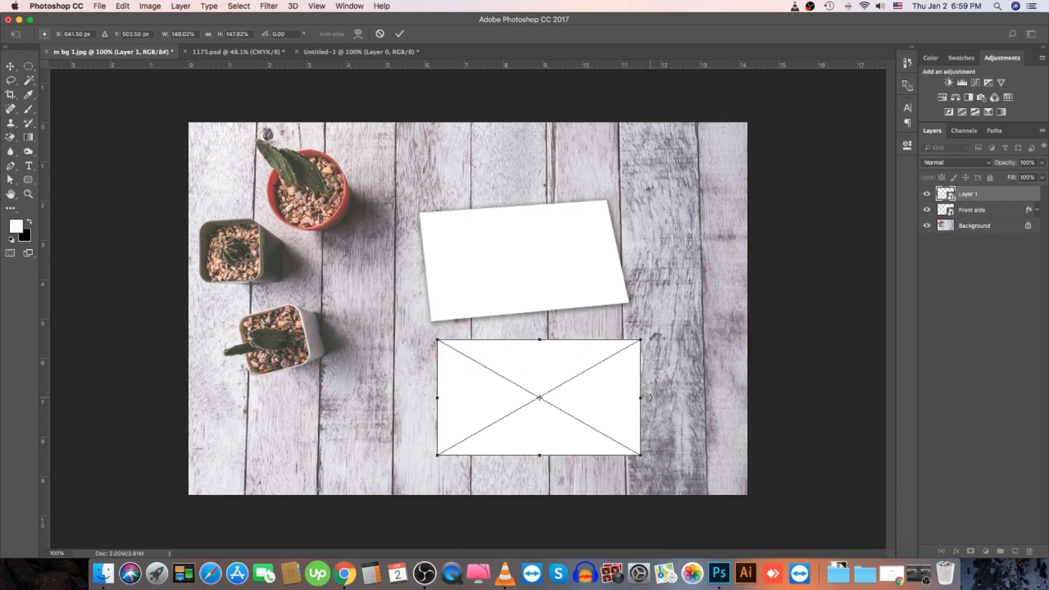
# Rotate the second card to about -6.3° and scale it down to about 140%
pyautogui.moveTo(654, 399); pyautogui.dragTo(653, 386)
pyautogui.moveTo(595, 391); pyautogui.dragTo(605, 389)
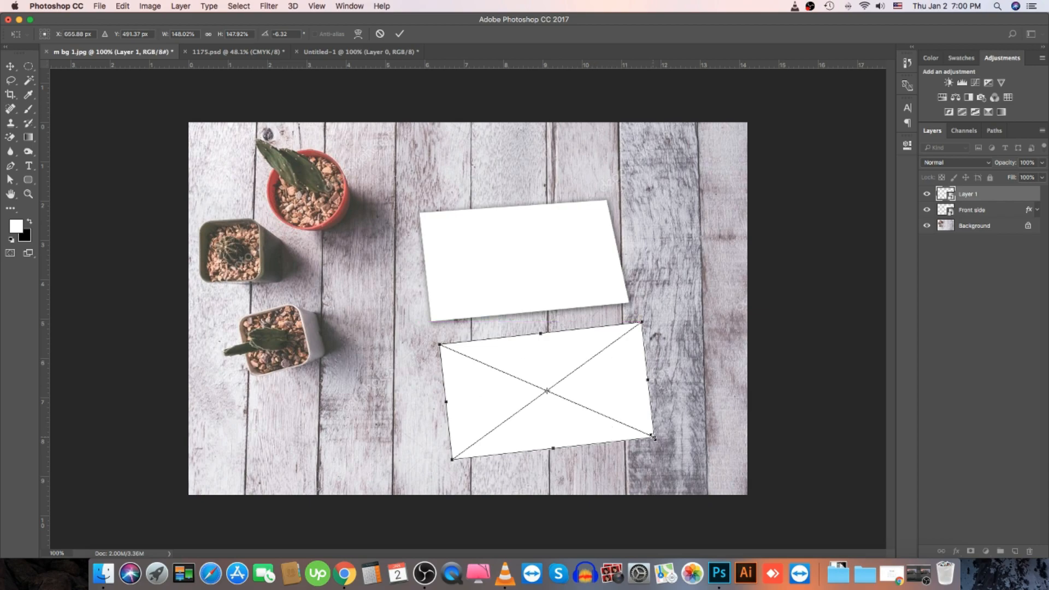
pyautogui.moveTo(654, 437); pyautogui.dragTo(643, 433)
# Distort the second card's corners so its perspective matches the first card, and apply the transform
pyautogui.rightClick(626, 386)
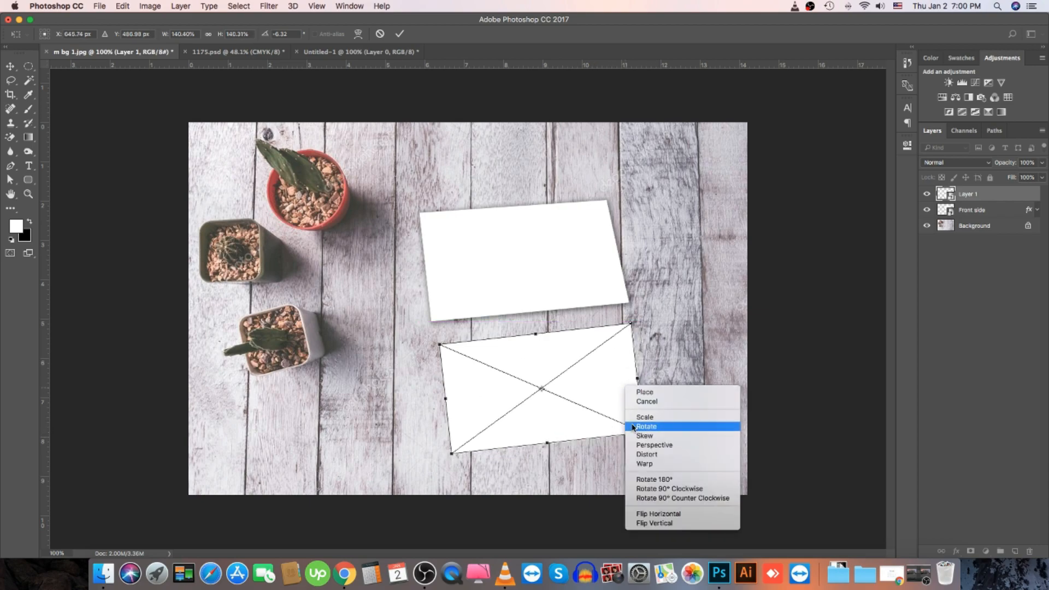
pyautogui.click(648, 453)
pyautogui.moveTo(630, 325); pyautogui.dragTo(628, 323)
pyautogui.moveTo(439, 345); pyautogui.dragTo(435, 343)
pyautogui.moveTo(452, 454); pyautogui.dragTo(449, 444)
pyautogui.moveTo(643, 432); pyautogui.dragTo(633, 426)
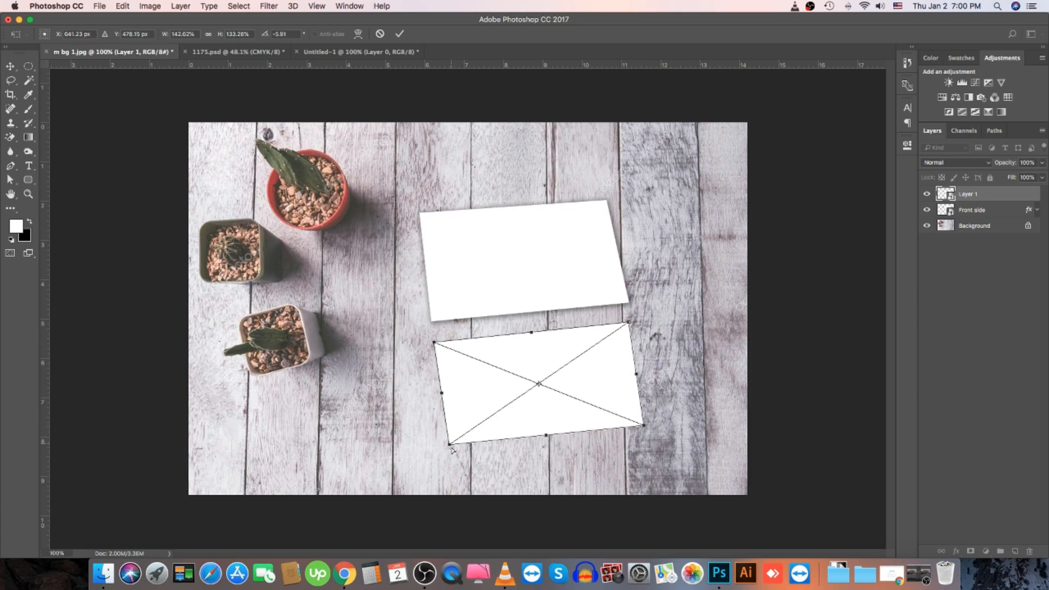
pyautogui.press('super+z')
pyautogui.moveTo(627, 325); pyautogui.dragTo(629, 322)
pyautogui.moveTo(452, 453); pyautogui.dragTo(446, 448)
pyautogui.press('Return')
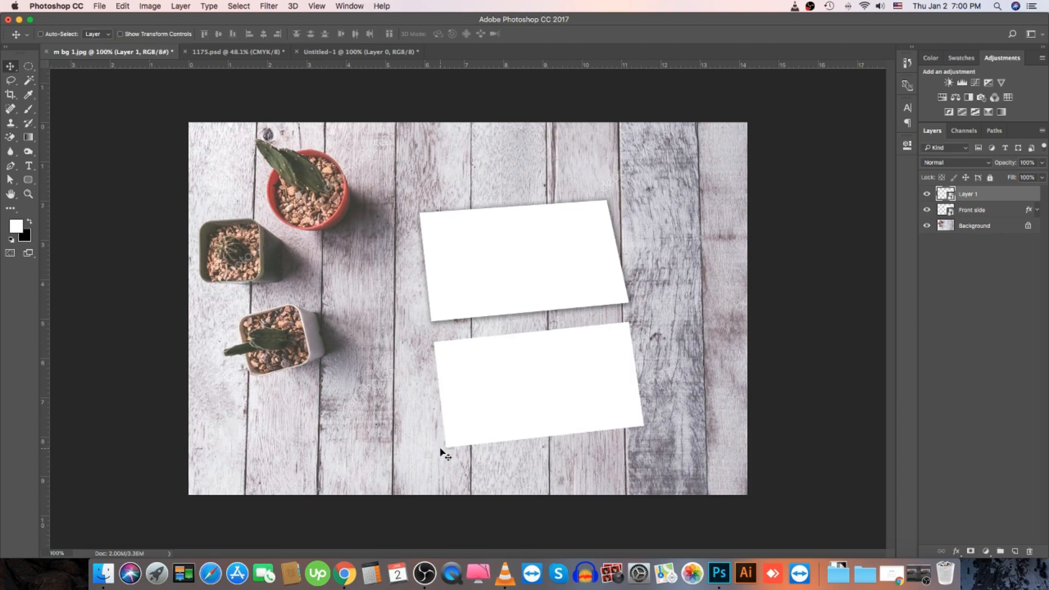
# Copy the Front side layer's drop shadow style onto the second card's layer
pyautogui.click(955, 213)
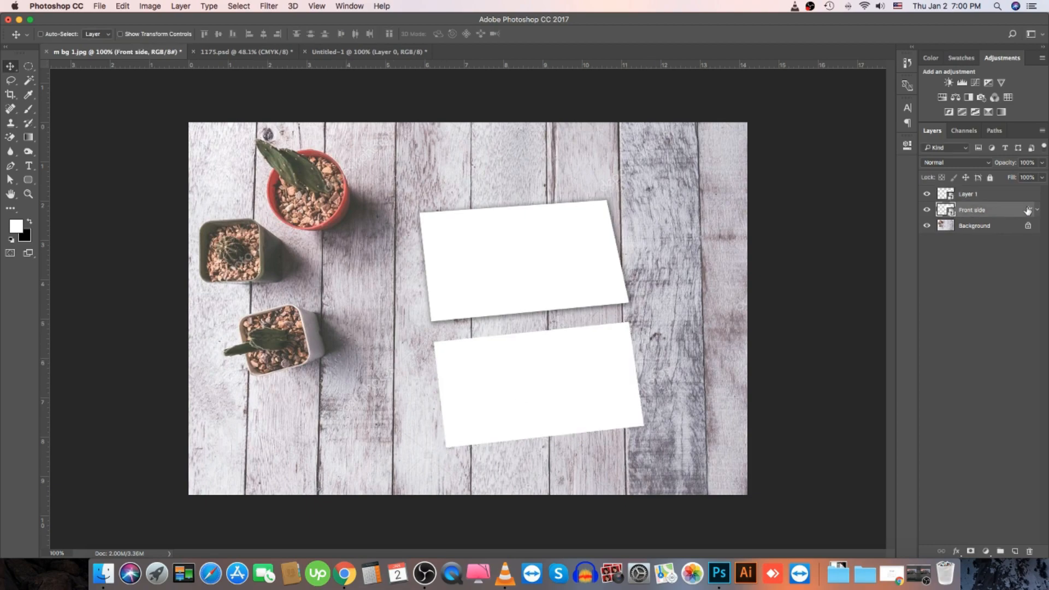
pyautogui.rightClick(1011, 211)
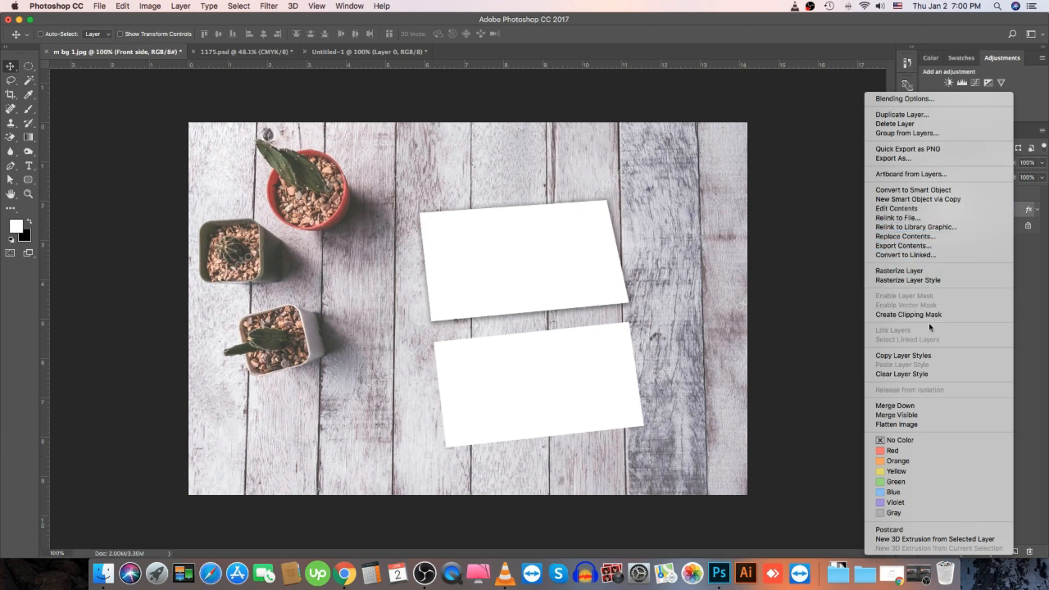
pyautogui.click(917, 356)
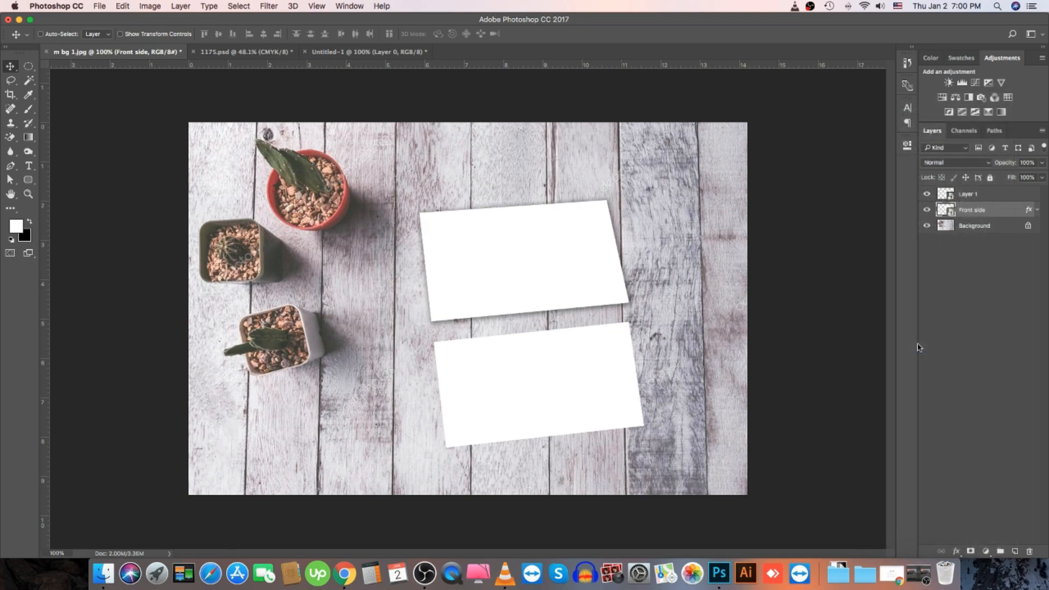
pyautogui.click(927, 195)
pyautogui.click(926, 195)
pyautogui.click(977, 194)
pyautogui.rightClick(1019, 195)
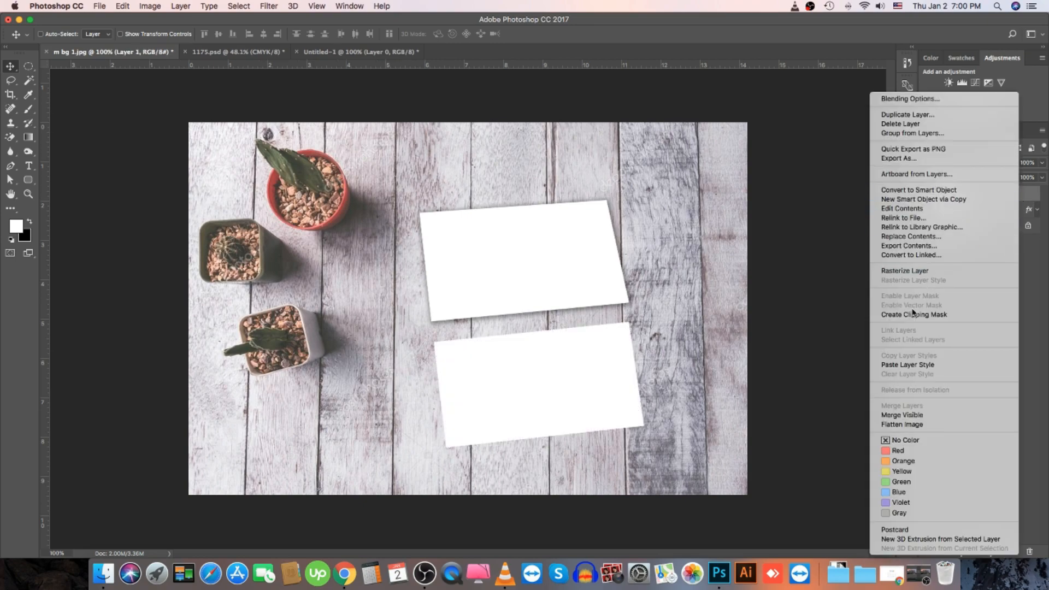
pyautogui.click(906, 364)
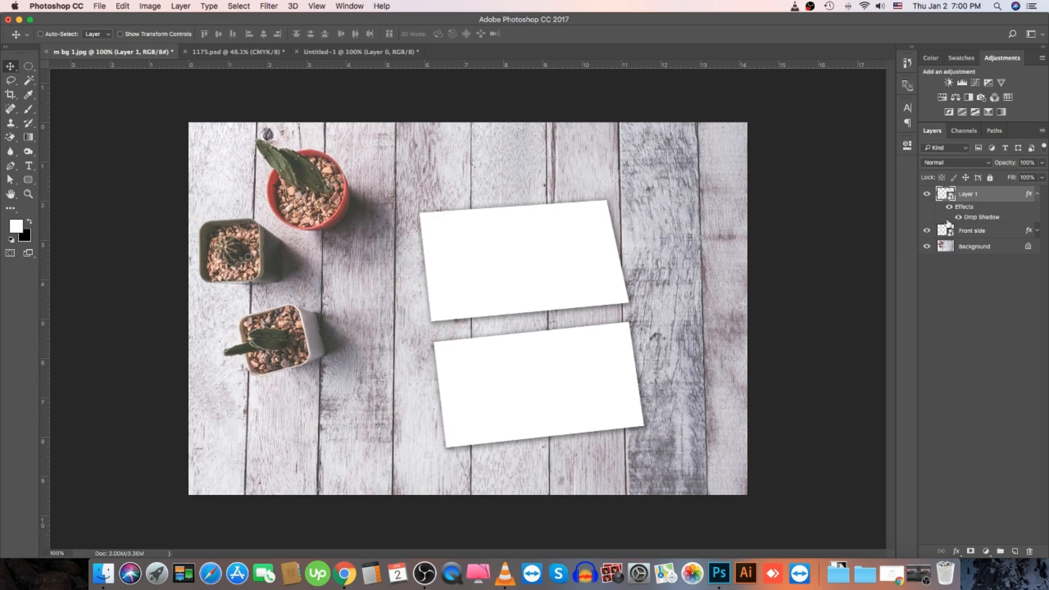
# Collapse the second card layer's effects list and rename the layer "Back side"
pyautogui.click(1037, 194)
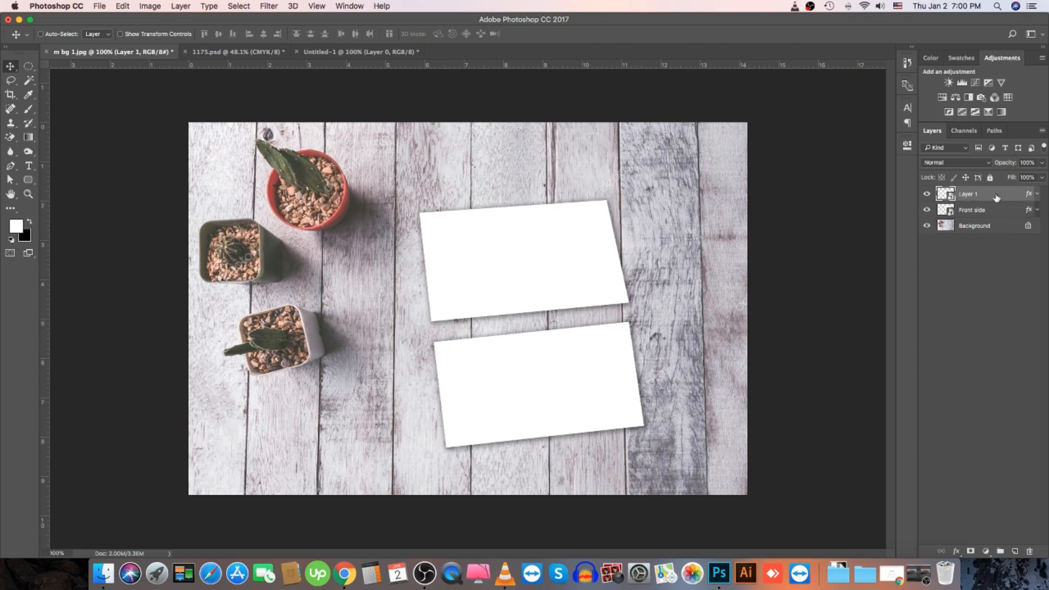
pyautogui.doubleClick(965, 195)
pyautogui.write('Back side')
pyautogui.press('Return')
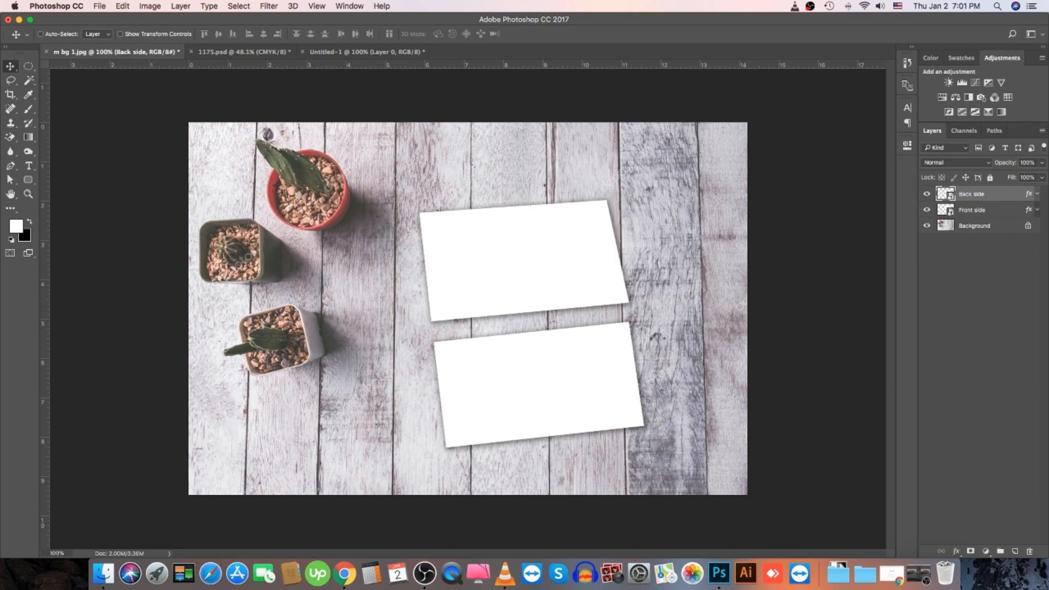
# Check both card layers by toggling their visibility, and move the Back side layer beneath Front side
pyautogui.click(980, 212)
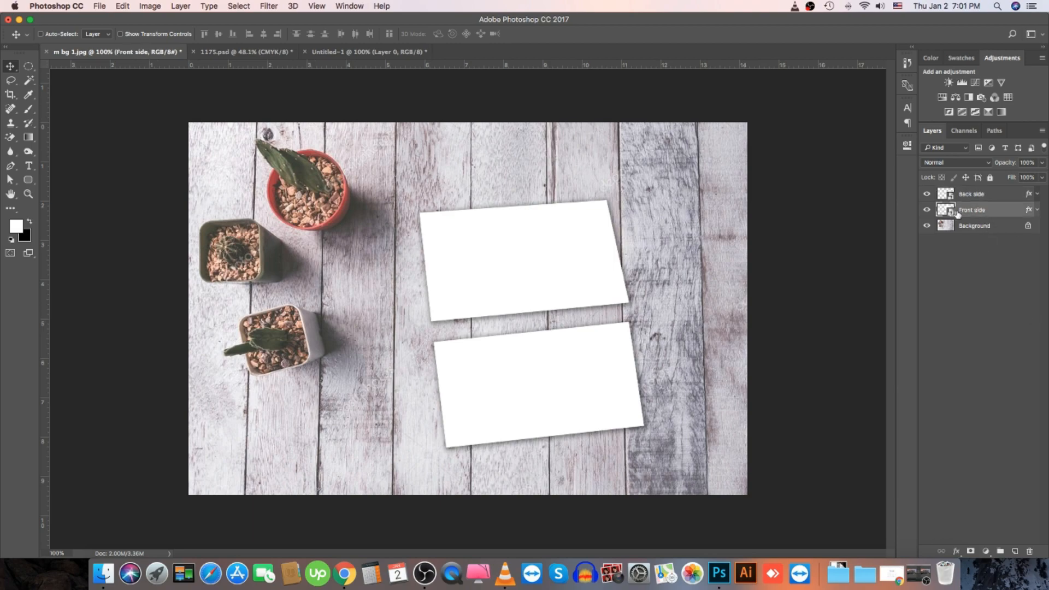
pyautogui.click(927, 210)
pyautogui.click(927, 210)
pyautogui.click(927, 194)
pyautogui.click(927, 194)
pyautogui.moveTo(972, 189); pyautogui.dragTo(981, 226)
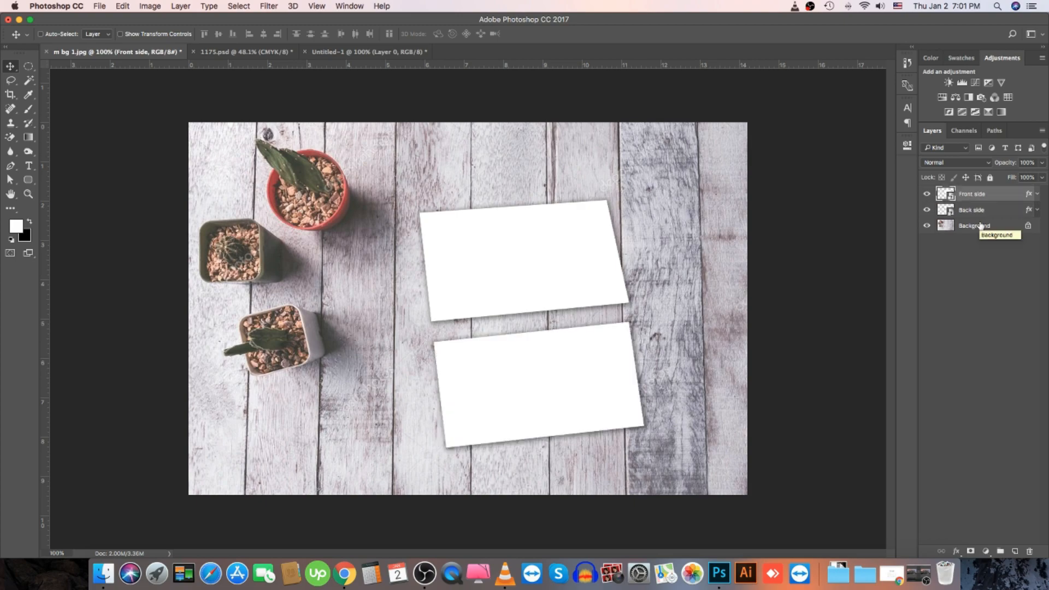
# In 1175.psd, select the front design within the outer guides and copy it merged
pyautogui.click(240, 52)
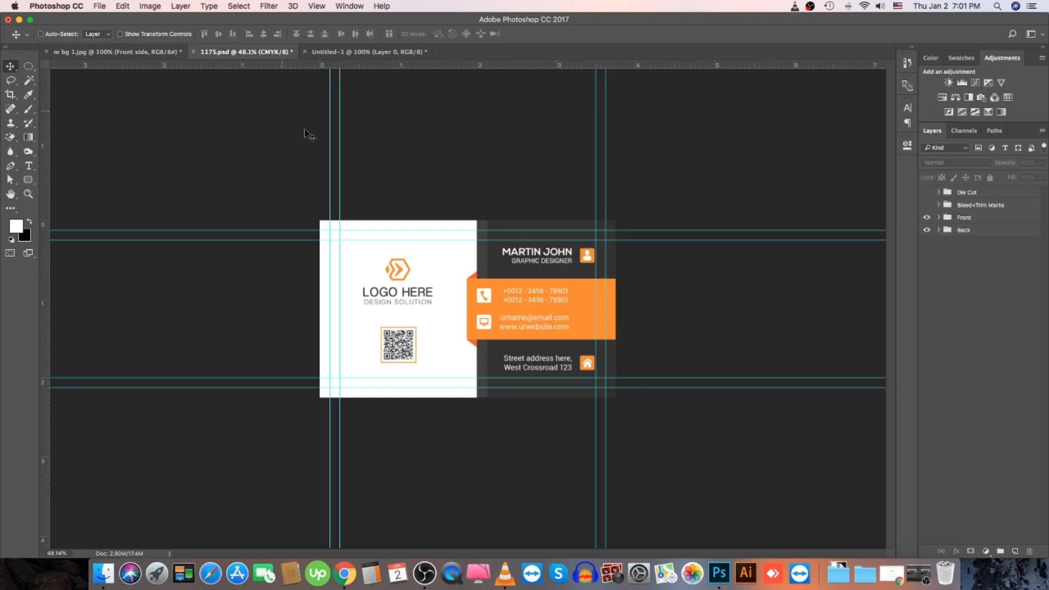
pyautogui.press('m')
pyautogui.moveTo(329, 230)
pyautogui.mouseDown()
pyautogui.moveTo(606, 355)
pyautogui.moveTo(606, 387)
pyautogui.mouseUp()
pyautogui.click(122, 6)
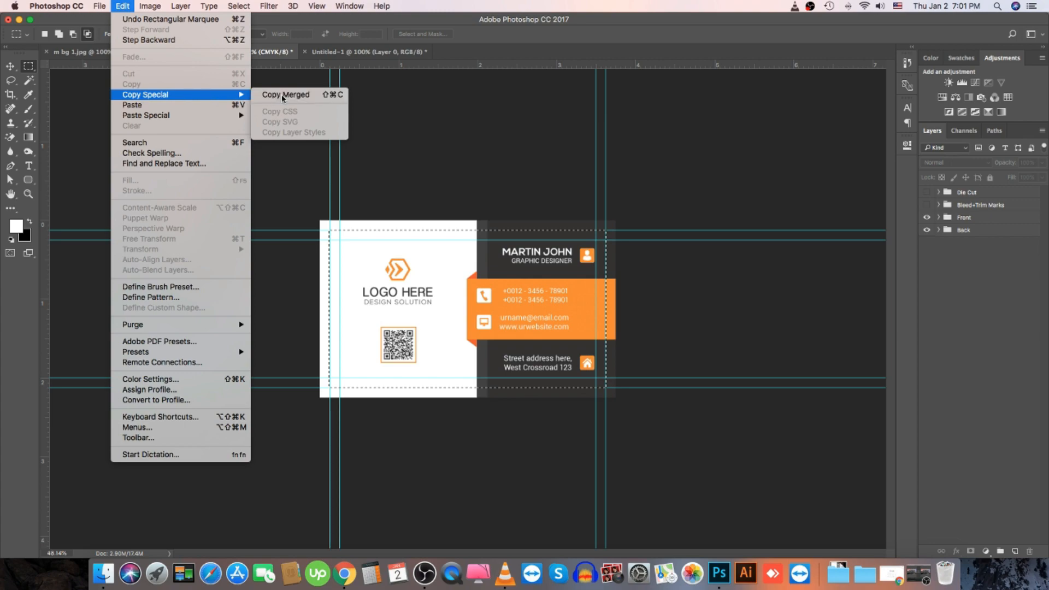
pyautogui.click(282, 99)
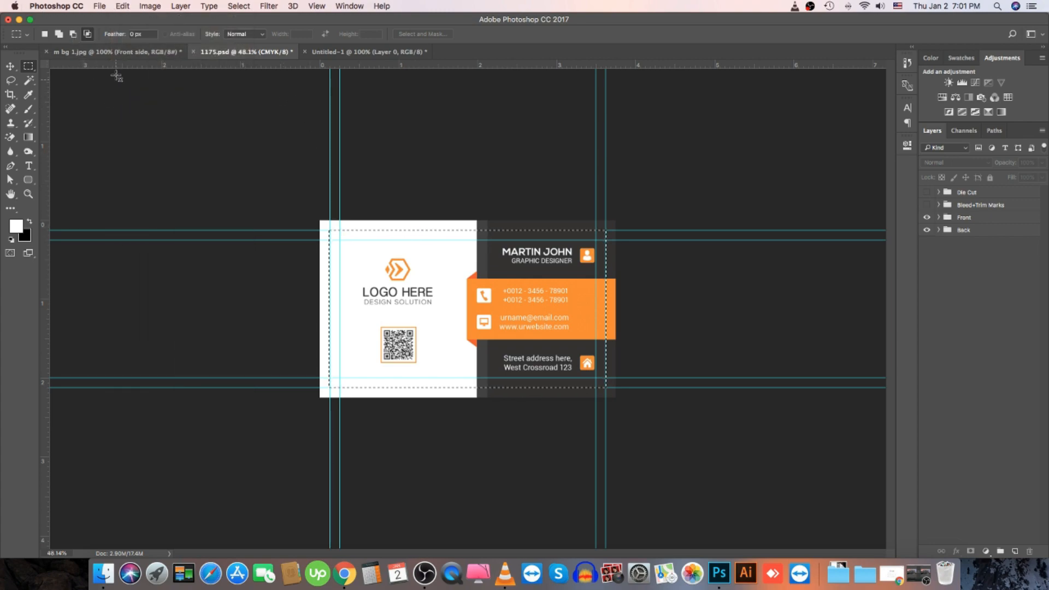
# Paste the front design into the Front side smart object, save its contents, and return to the mockup
pyautogui.click(113, 52)
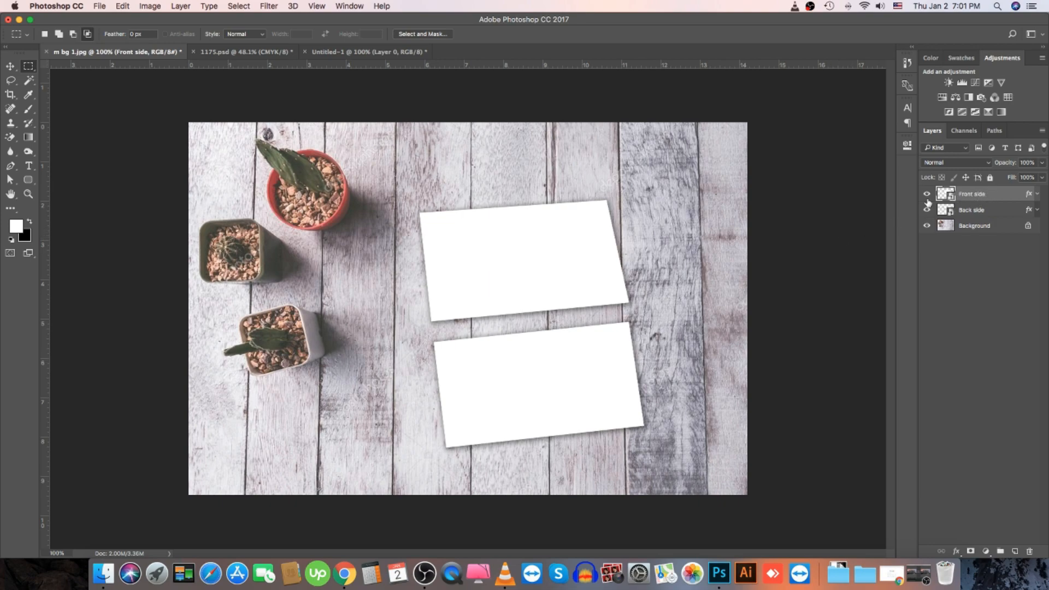
pyautogui.doubleClick(949, 196)
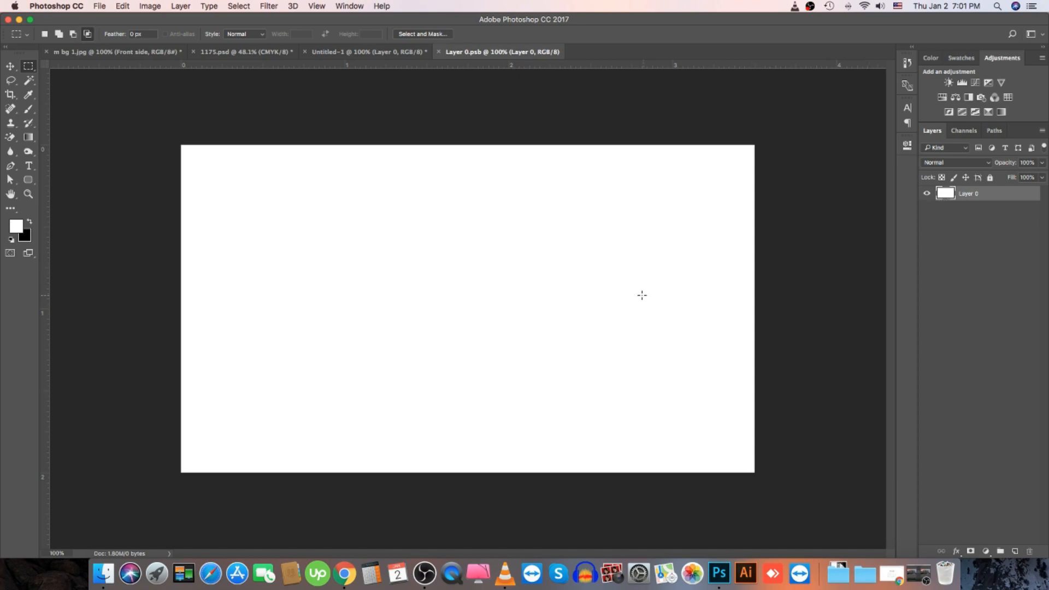
pyautogui.press('super+v')
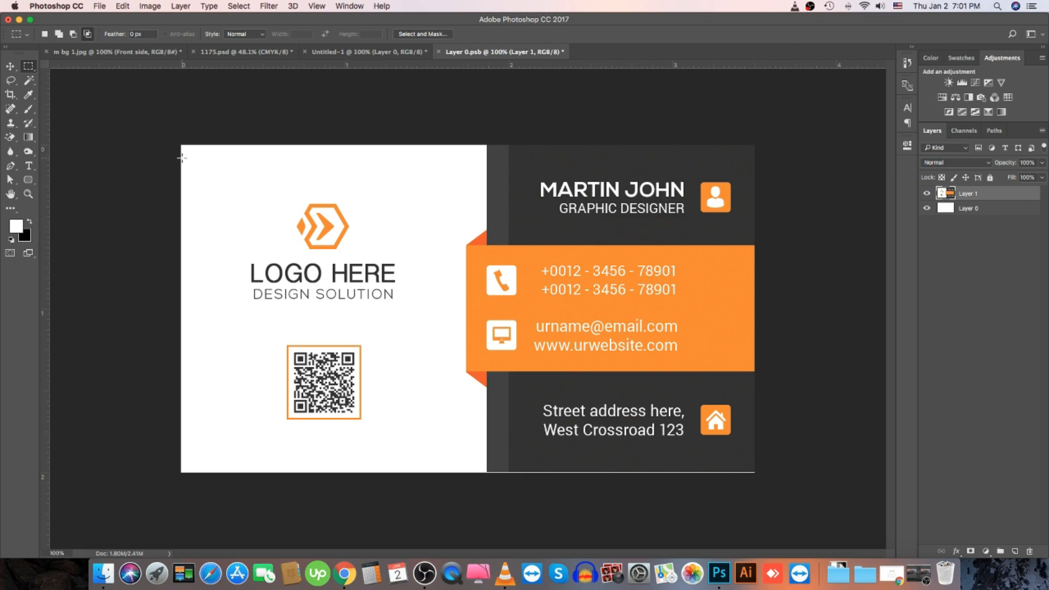
pyautogui.click(99, 6)
pyautogui.click(109, 108)
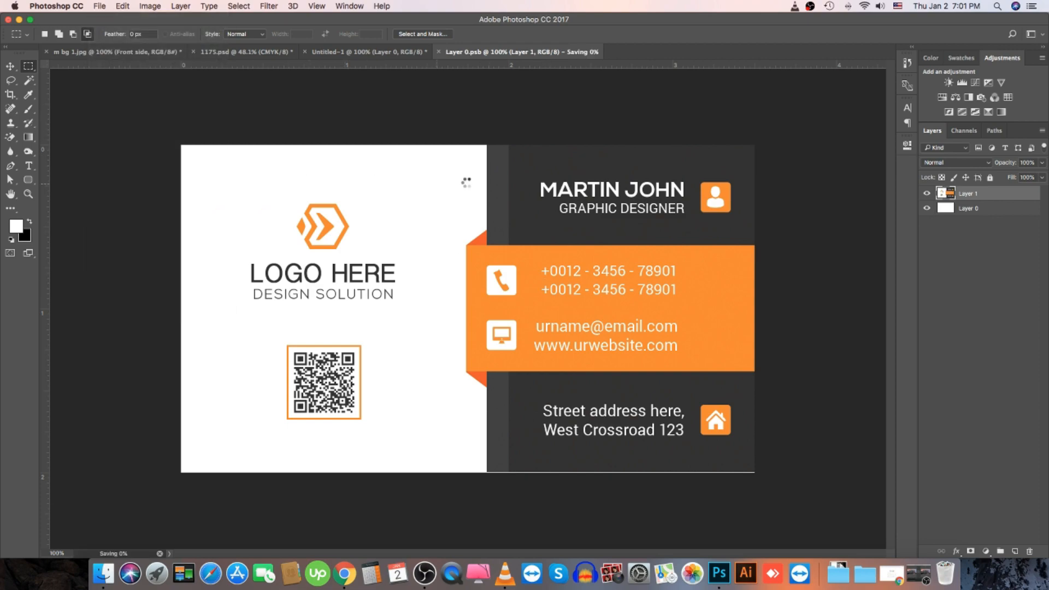
pyautogui.click(122, 52)
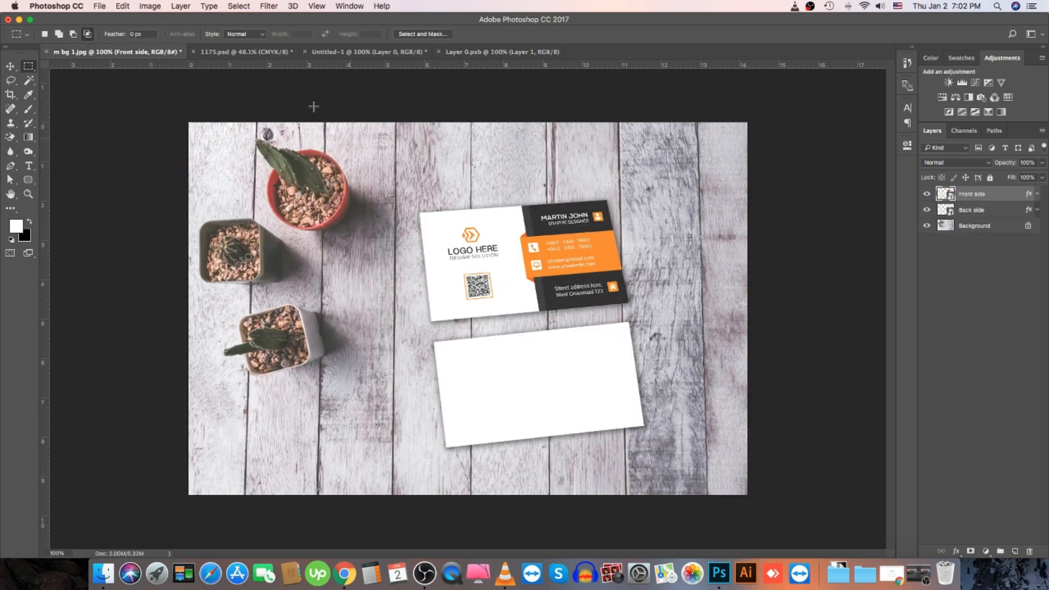
# In 1175.psd, hide the Front group, copy the back design merged within the selection, and return to the mockup
pyautogui.click(243, 52)
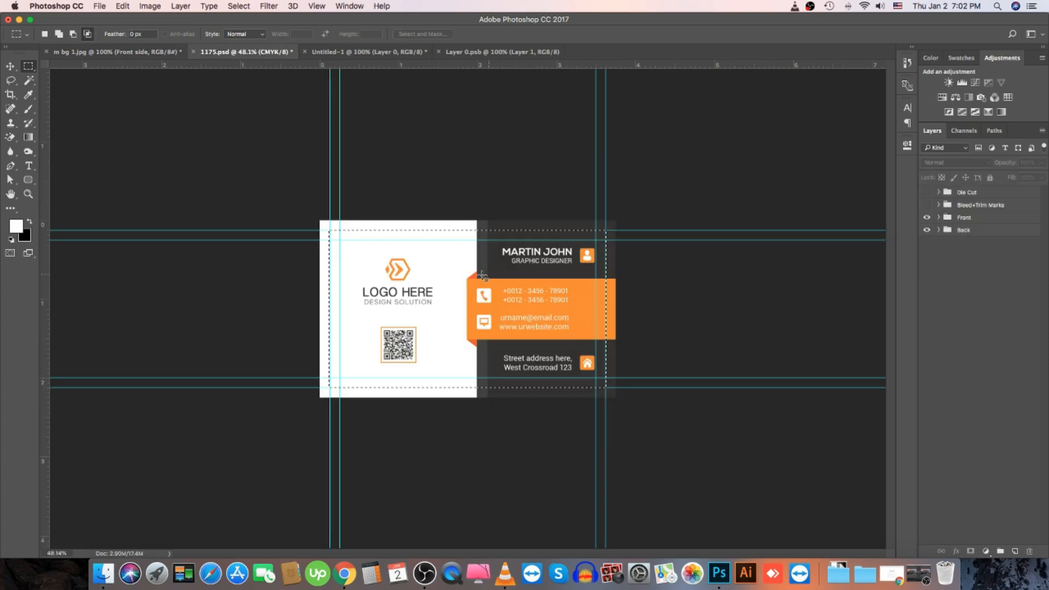
pyautogui.click(926, 217)
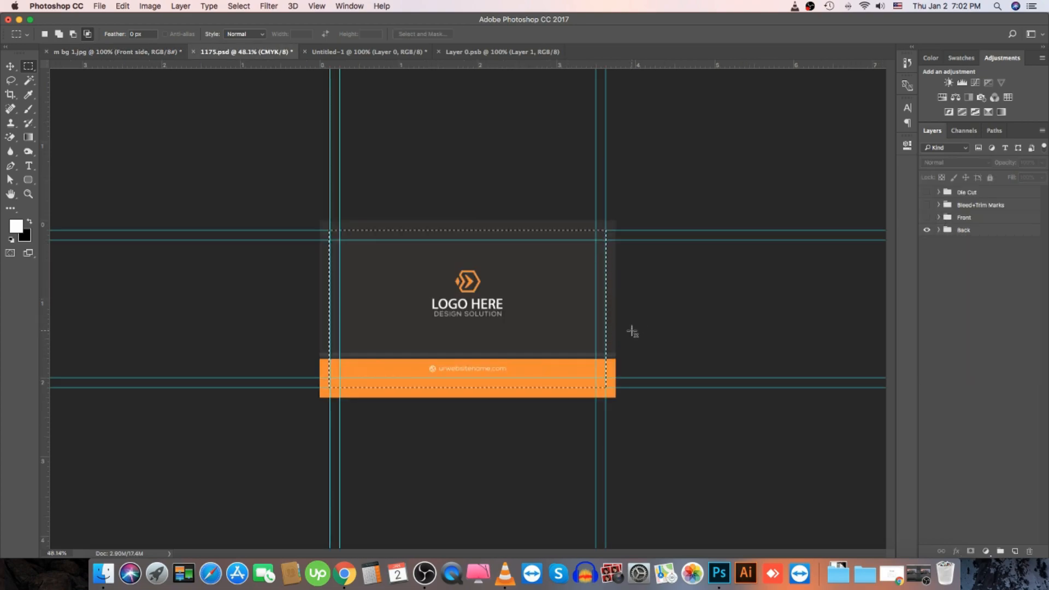
pyautogui.click(128, 7)
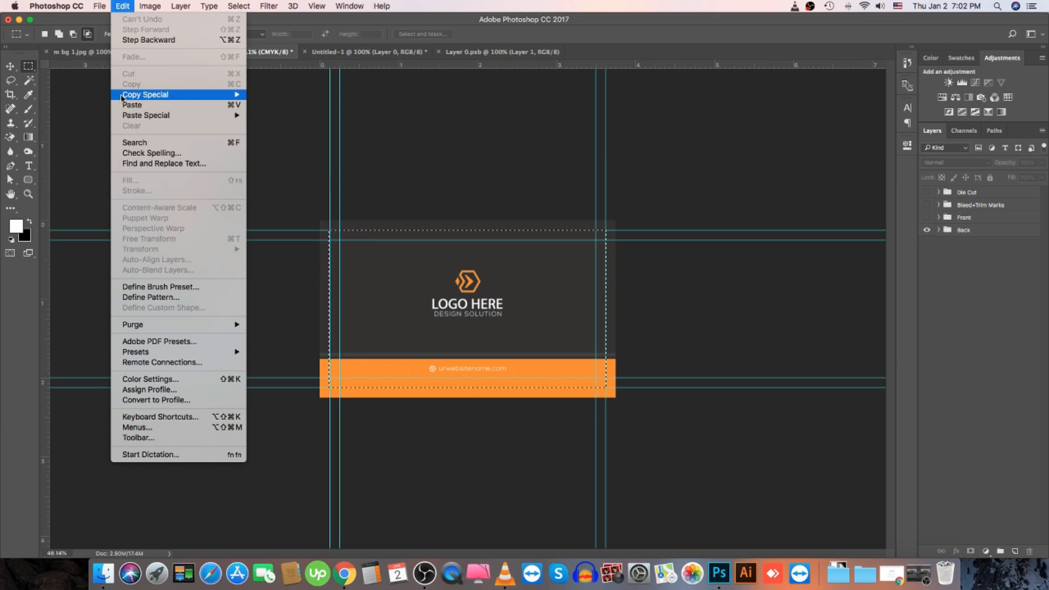
pyautogui.moveTo(123, 97)
pyautogui.click(276, 95)
pyautogui.click(82, 52)
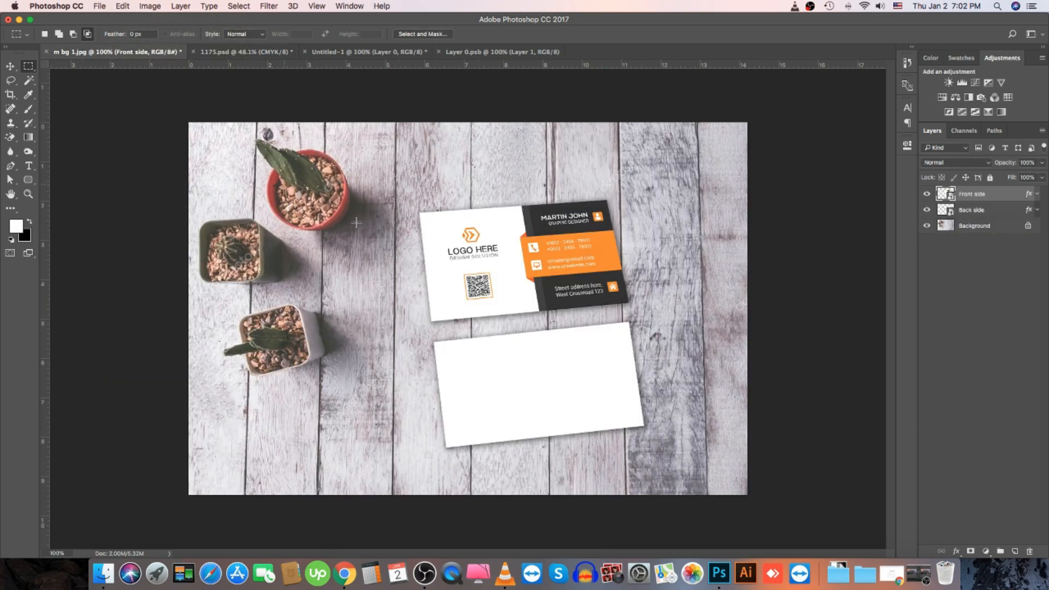
# Paste the copied back design into the Back side smart object, save its contents, and return to the mockup
pyautogui.doubleClick(945, 210)
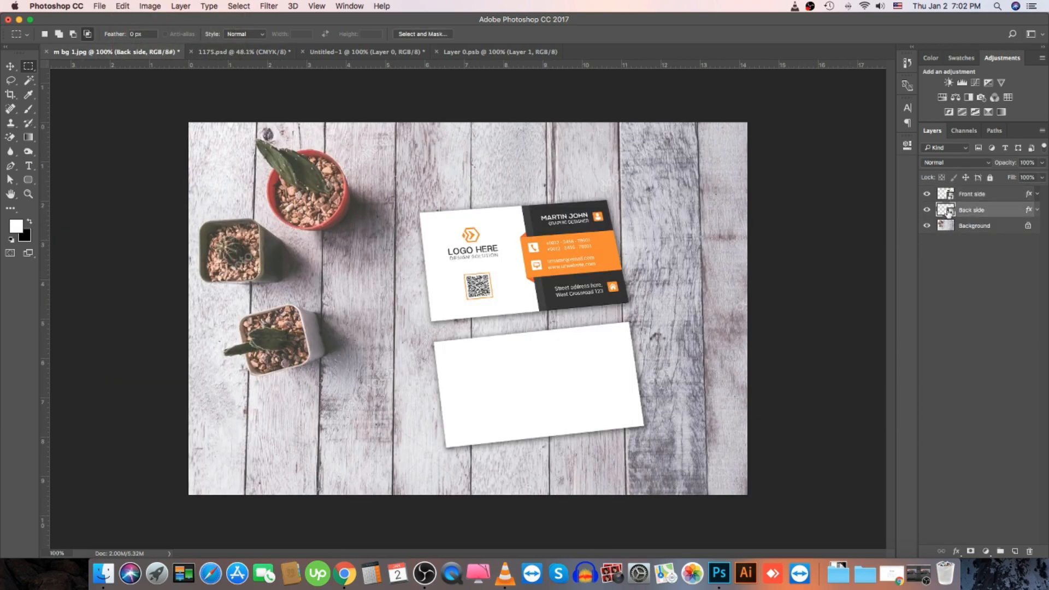
pyautogui.press('super+v')
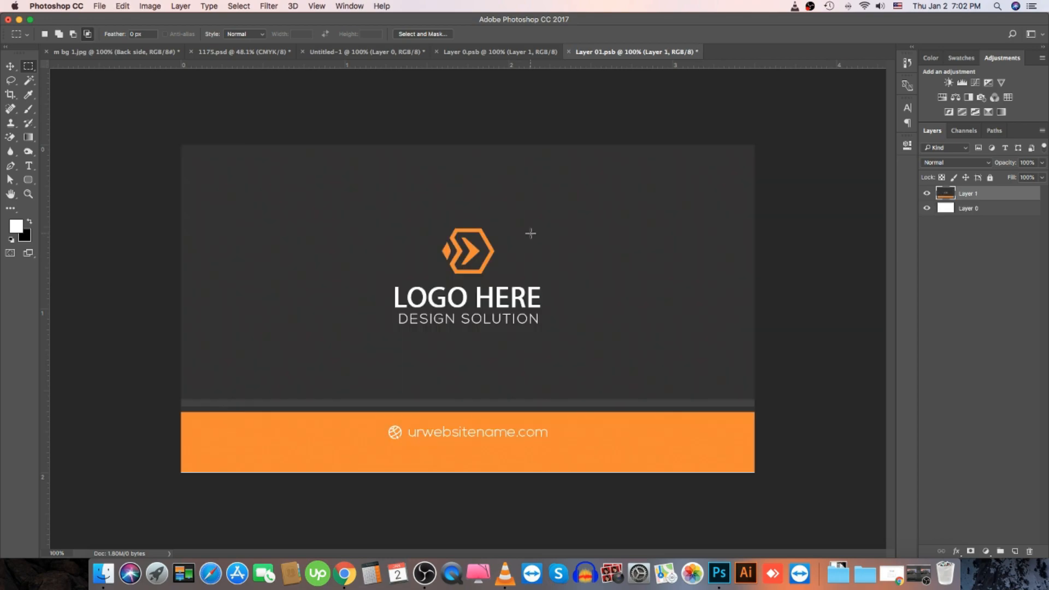
pyautogui.click(100, 8)
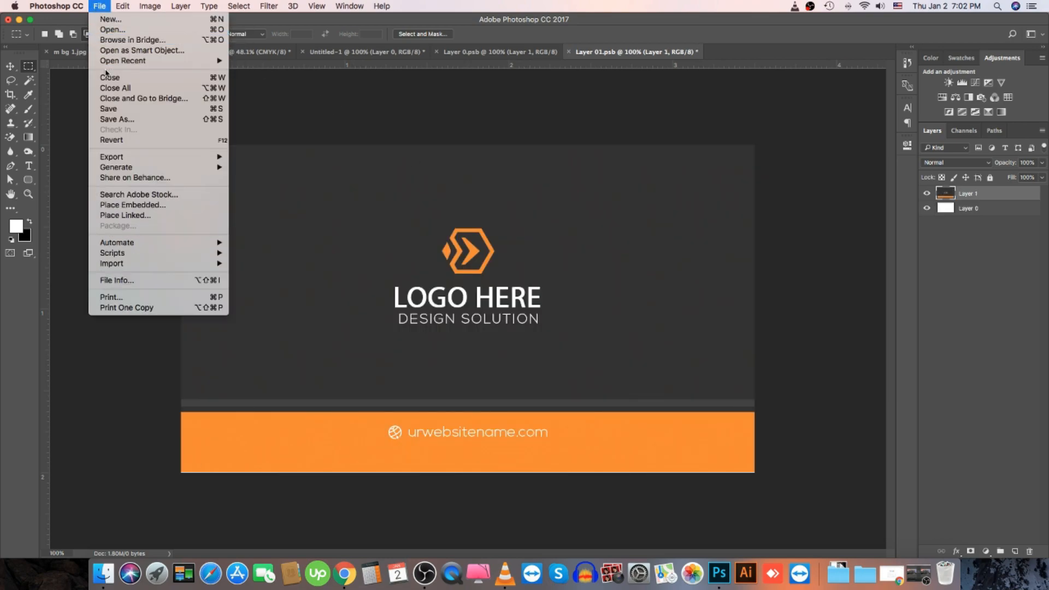
pyautogui.click(111, 109)
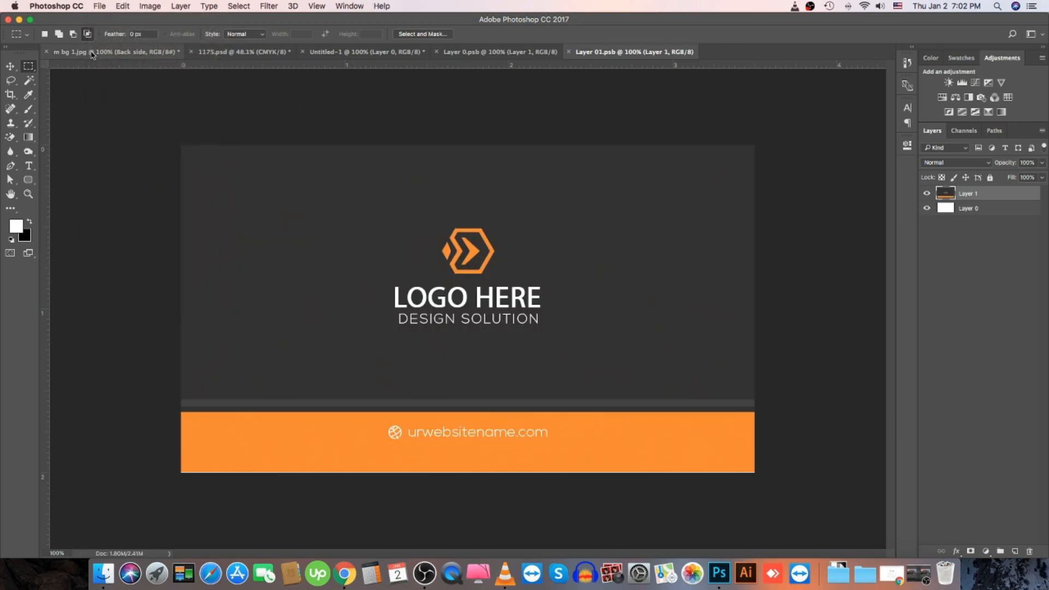
pyautogui.click(91, 52)
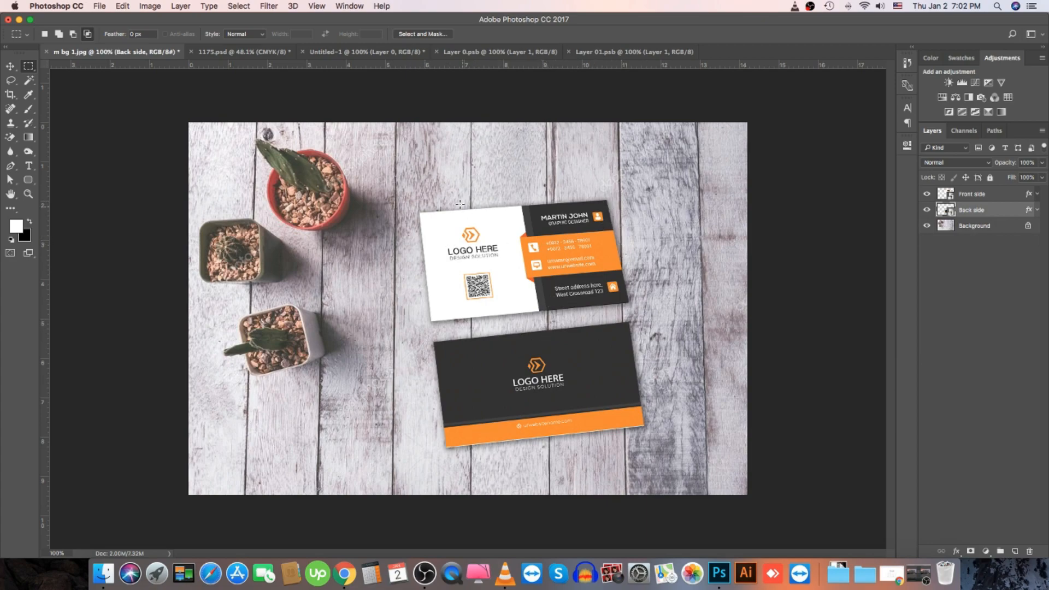
# Hide the Front side and Back side layers, and create a new 3.5 × 2 inch document in RGB color mode
pyautogui.click(926, 210)
pyautogui.click(926, 194)
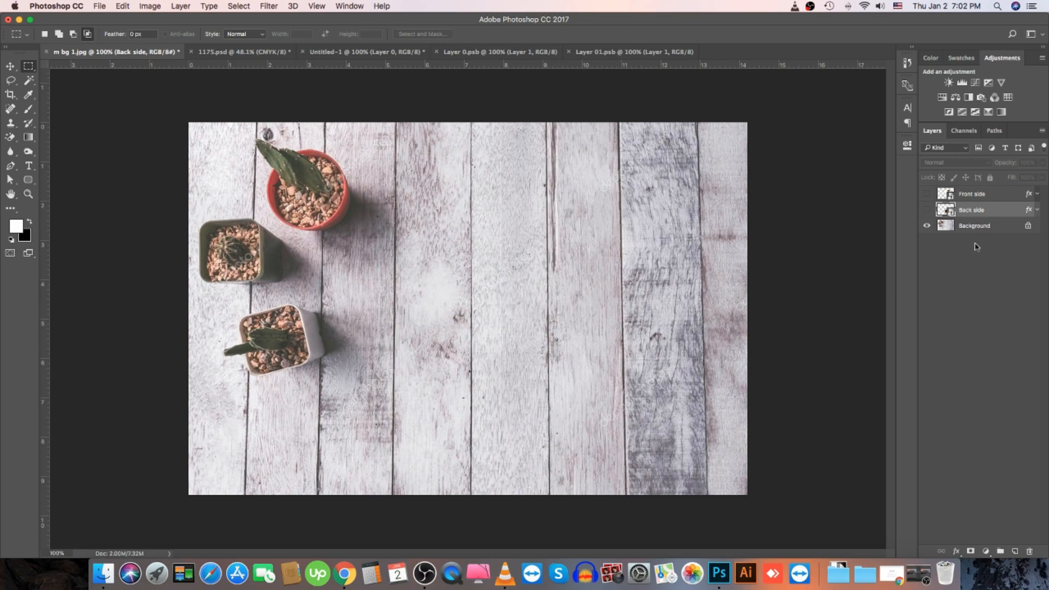
pyautogui.click(123, 6)
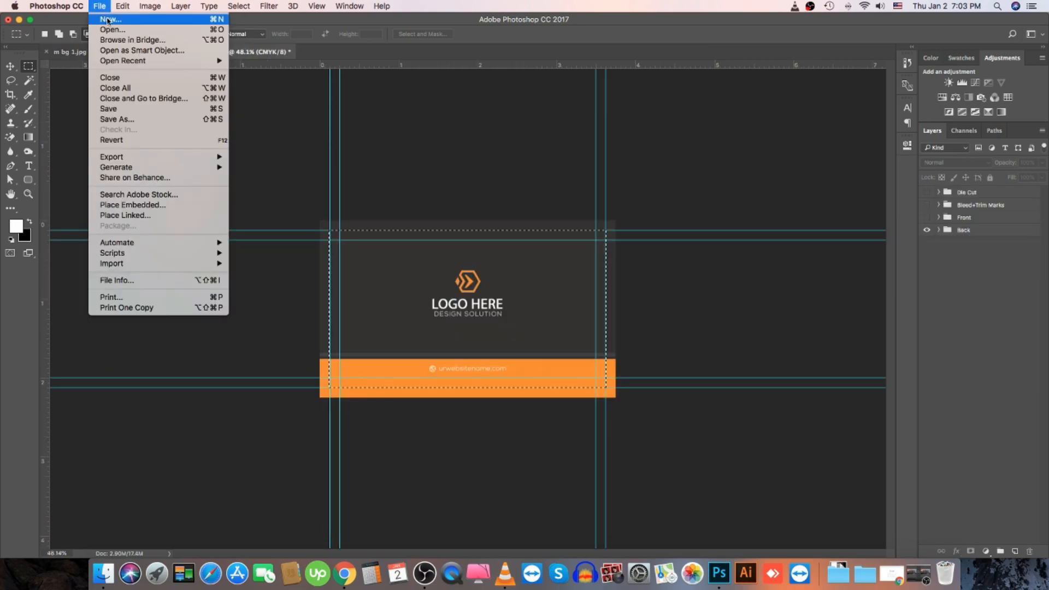
pyautogui.click(107, 20)
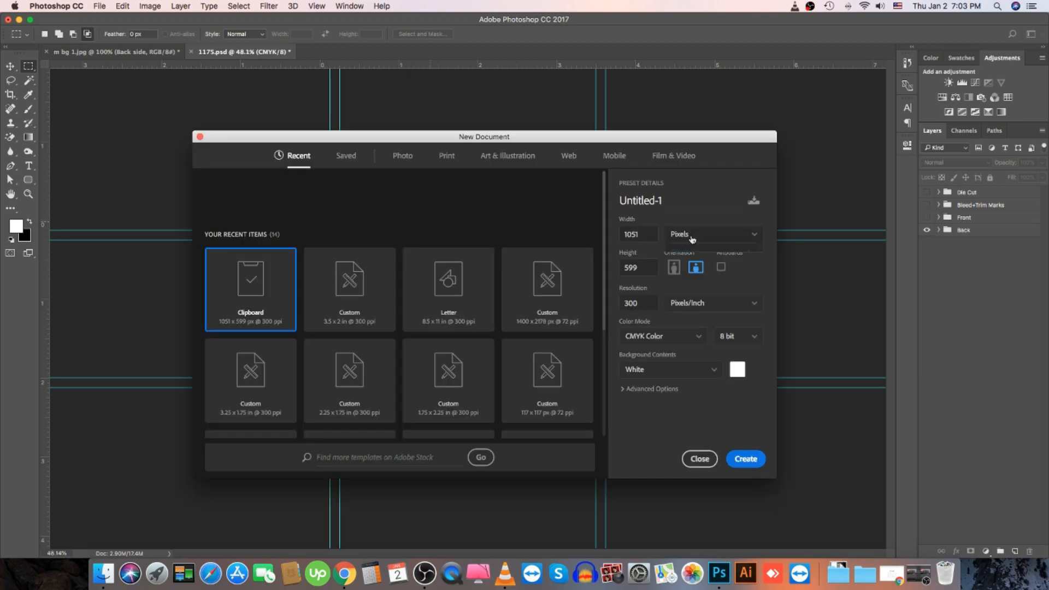
pyautogui.click(692, 235)
pyautogui.click(681, 270)
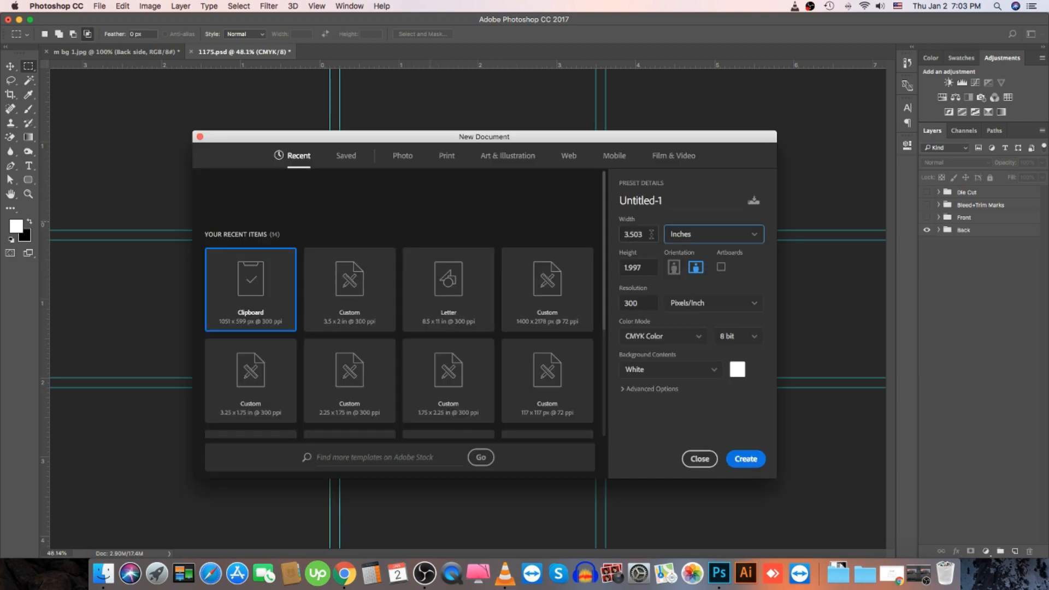
pyautogui.hotkey('shift', 'Tab')
pyautogui.write('3')
pyautogui.press('Tab')
pyautogui.write('2')
pyautogui.click(647, 338)
pyautogui.click(648, 332)
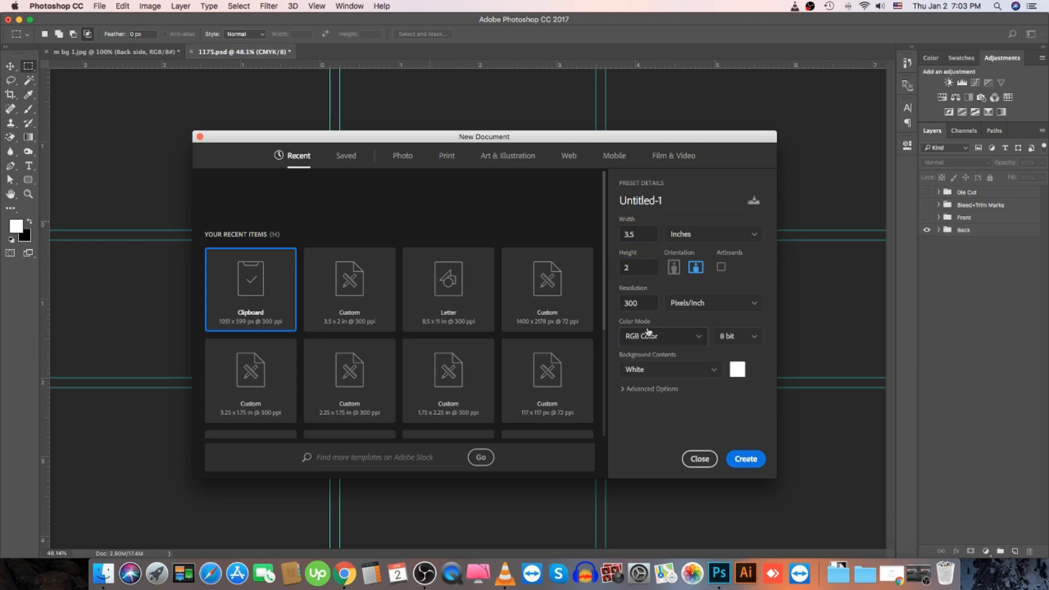
pyautogui.click(745, 461)
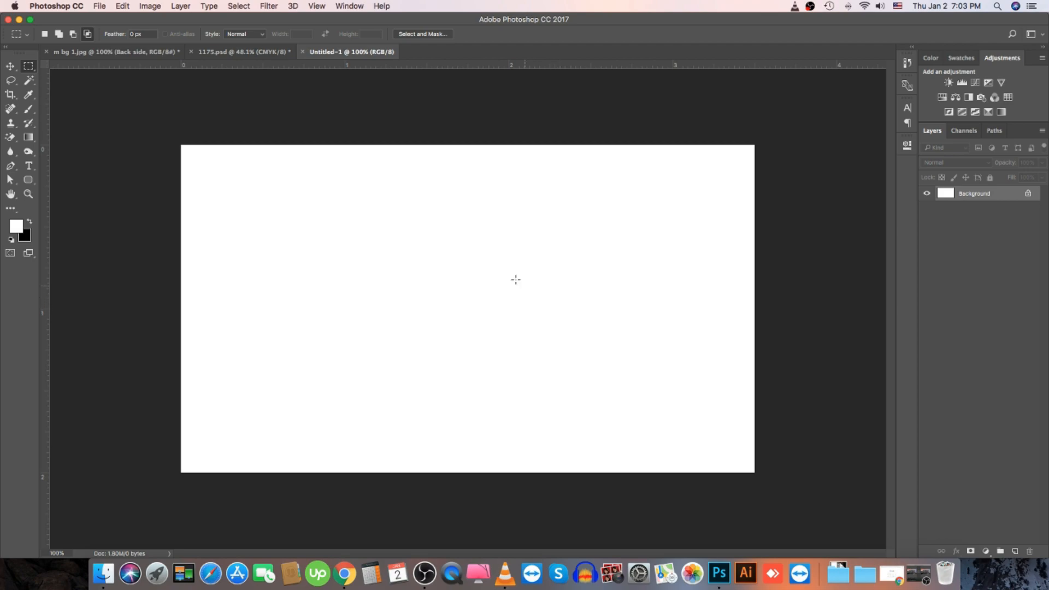
# Create a 3.5 × 2 in rounded rectangle with a 50 px corner radius and align it to the canvas
pyautogui.click(28, 184)
pyautogui.click(27, 185)
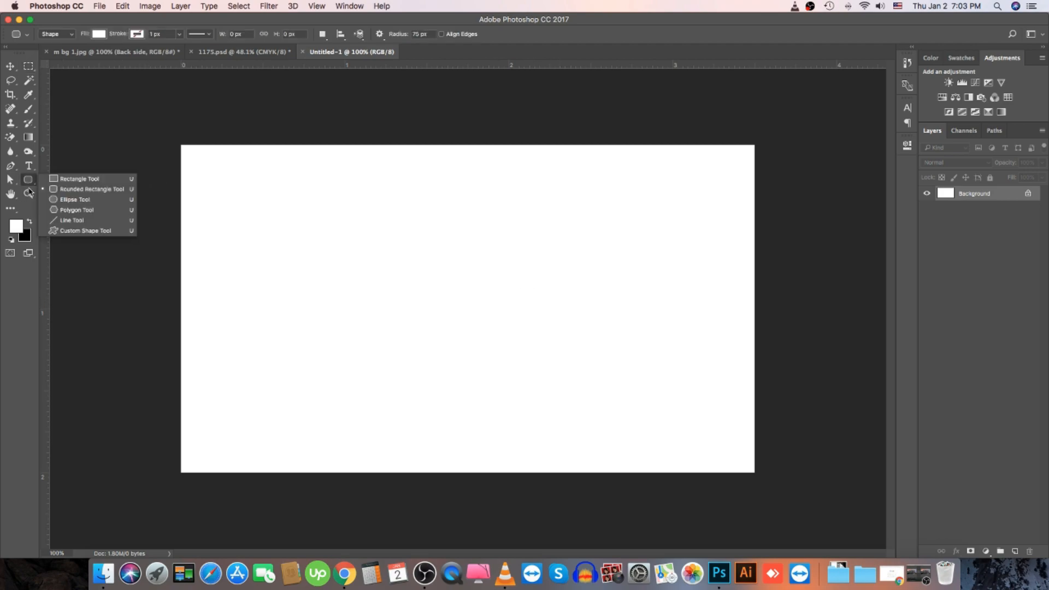
pyautogui.click(100, 192)
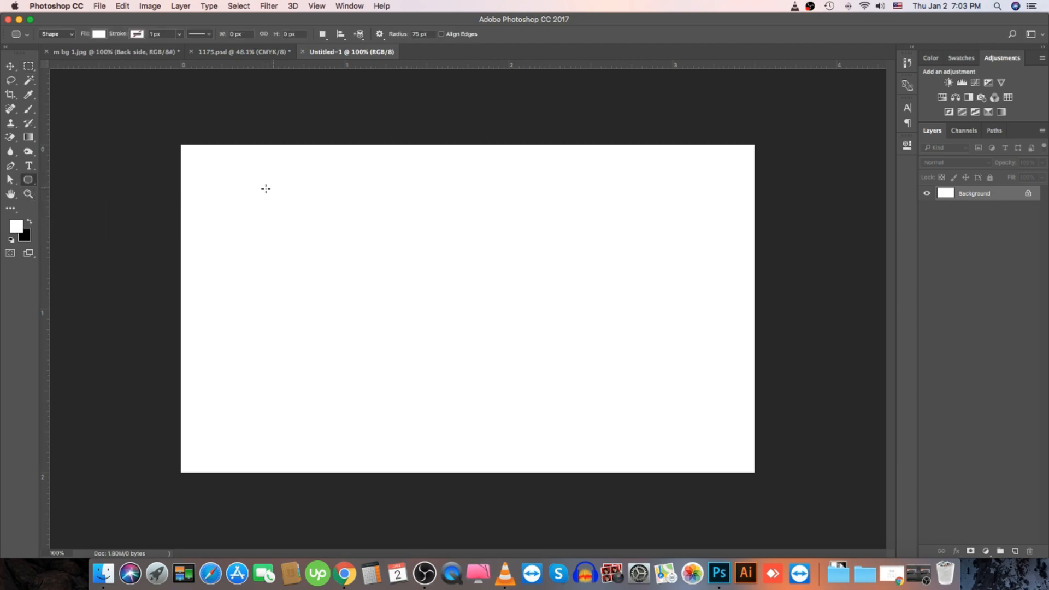
pyautogui.doubleClick(417, 35)
pyautogui.write('50')
pyautogui.click(334, 207)
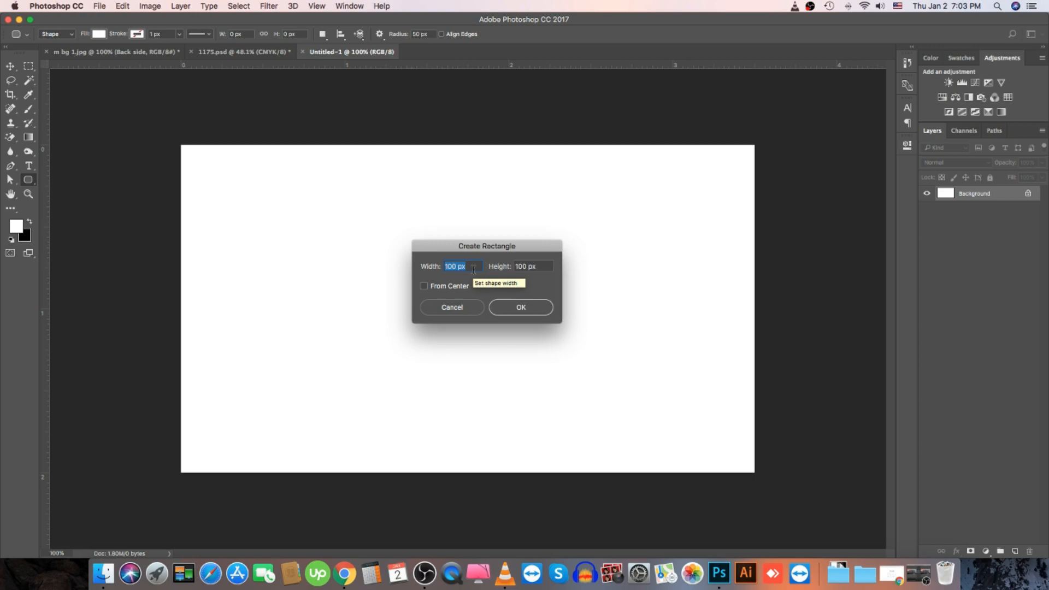
pyautogui.write('3.5 i')
pyautogui.press('Tab')
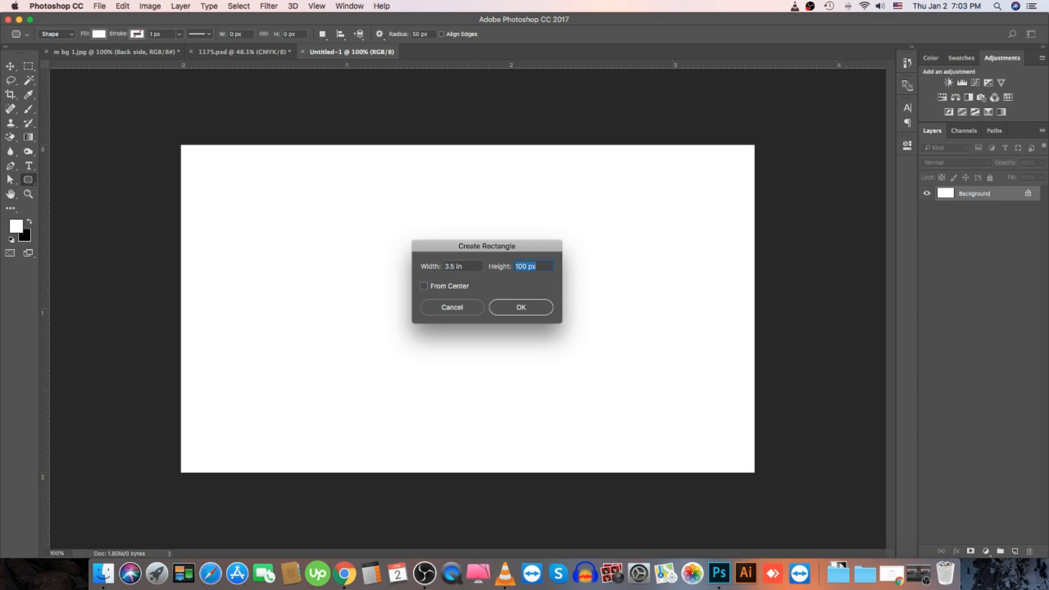
pyautogui.write('2')
pyautogui.click(503, 307)
pyautogui.press('v')
pyautogui.moveTo(504, 302); pyautogui.dragTo(302, 233)
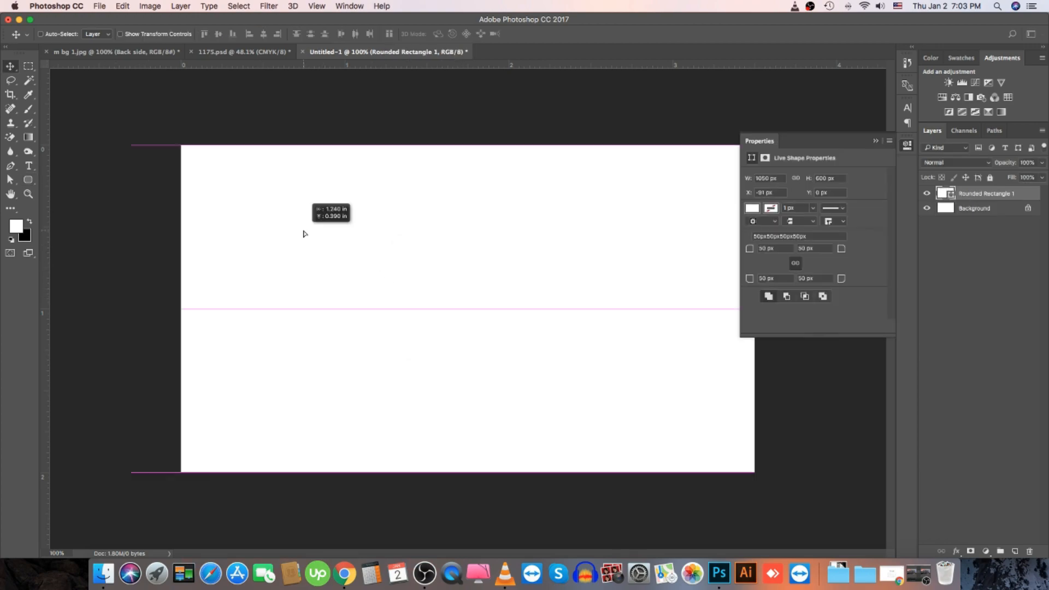
# Fill the rounded rectangle with red to check its corners against the white background
pyautogui.doubleClick(944, 193)
pyautogui.click(795, 163)
pyautogui.click(916, 157)
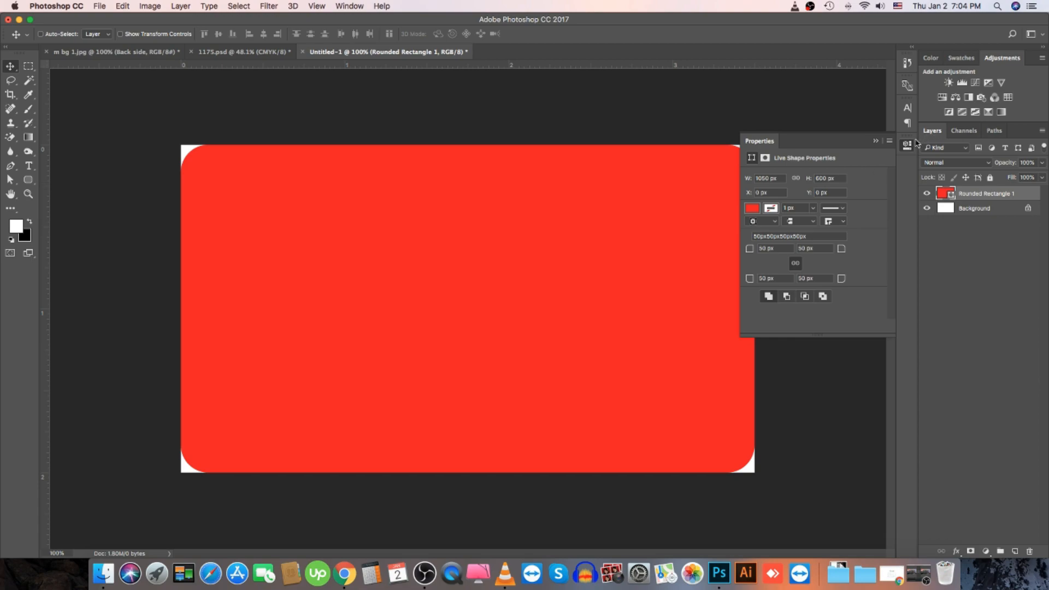
pyautogui.click(906, 145)
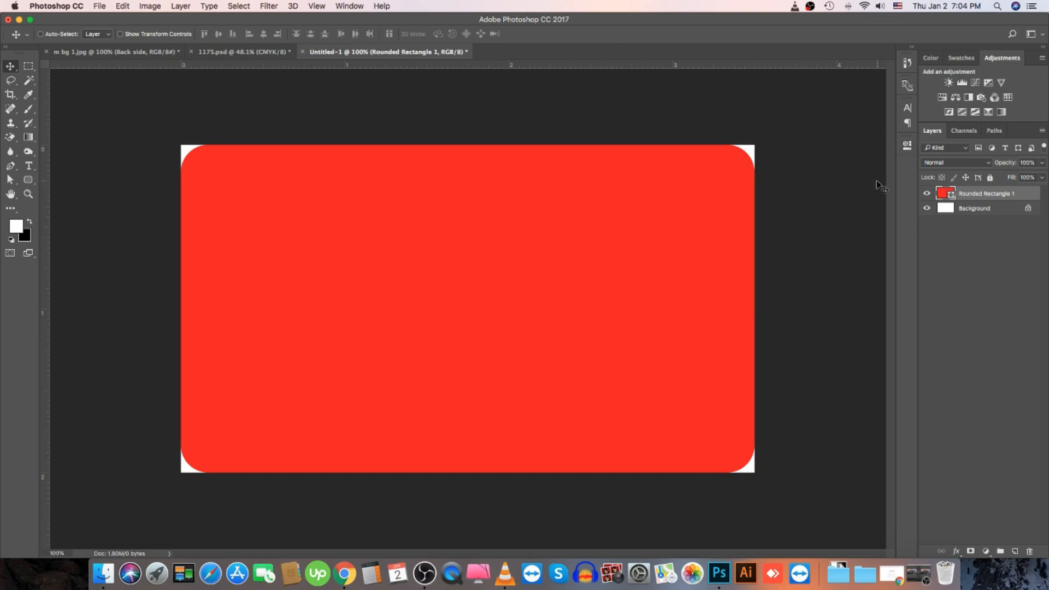
# Delete the Background layer and set the rounded rectangle's fill color to white, ffffff
pyautogui.click(973, 217)
pyautogui.press('Delete')
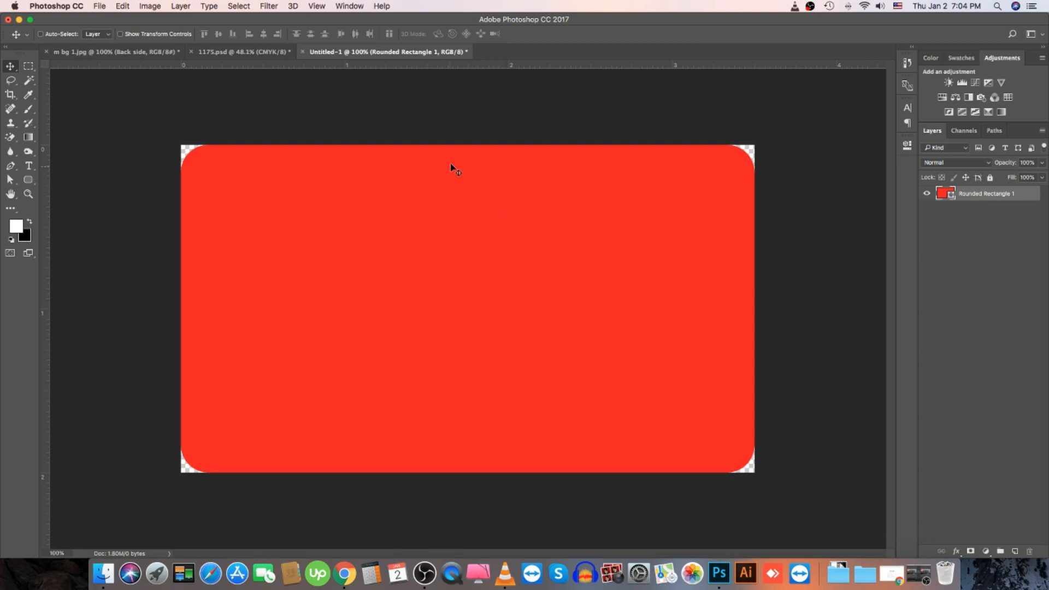
pyautogui.doubleClick(940, 194)
pyautogui.write('ffffff')
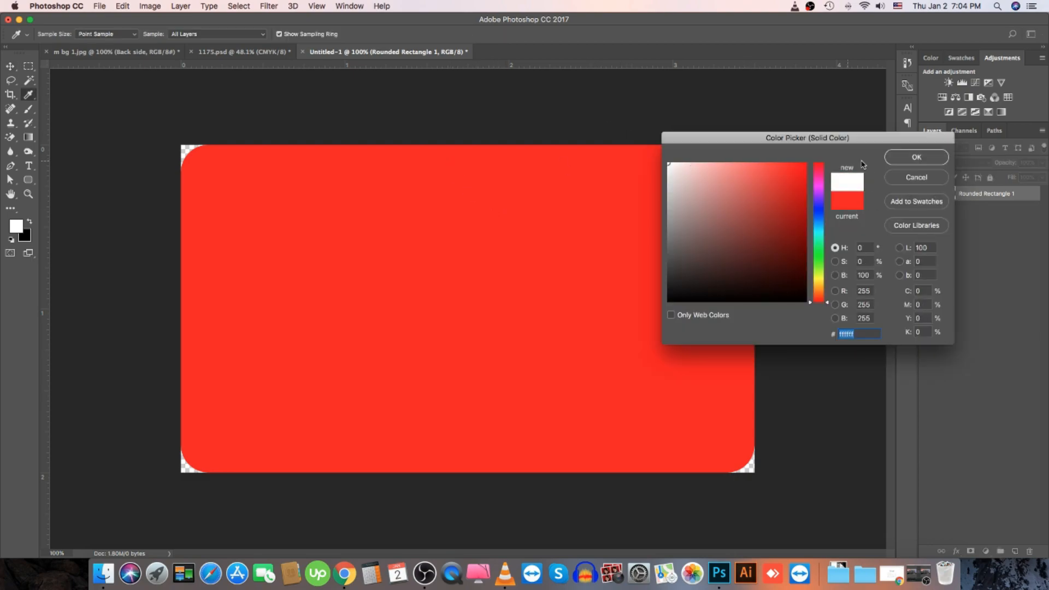
pyautogui.click(913, 158)
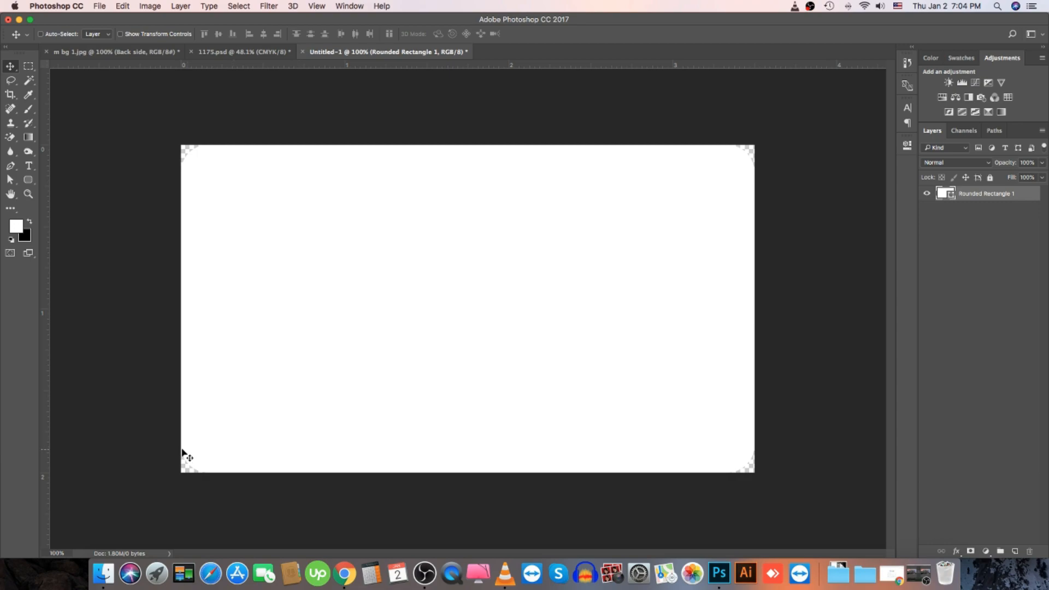
# Rasterize the rounded rectangle layer and convert it to a smart object
pyautogui.rightClick(978, 198)
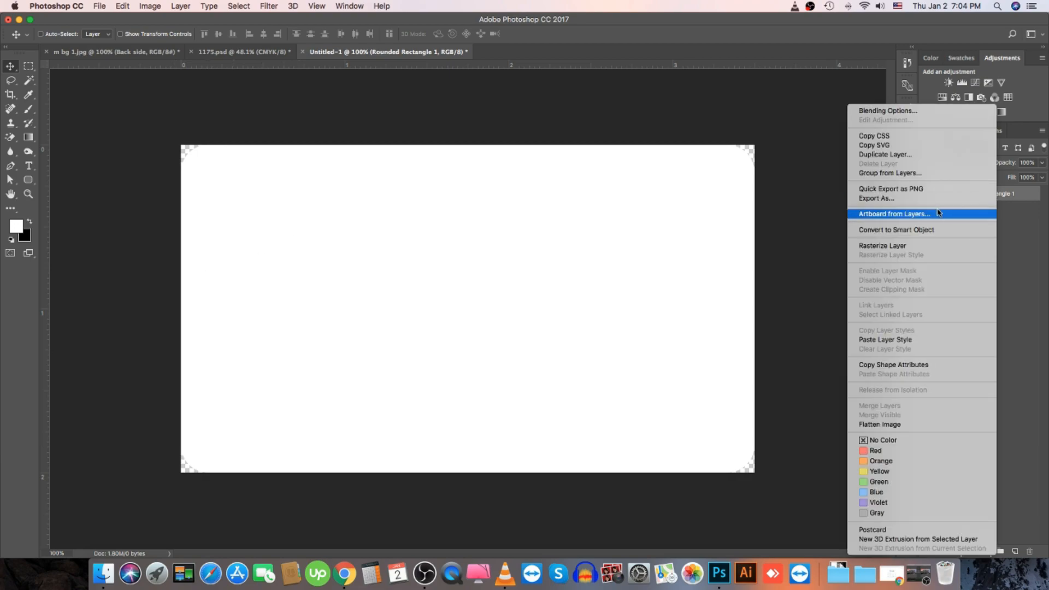
pyautogui.click(937, 229)
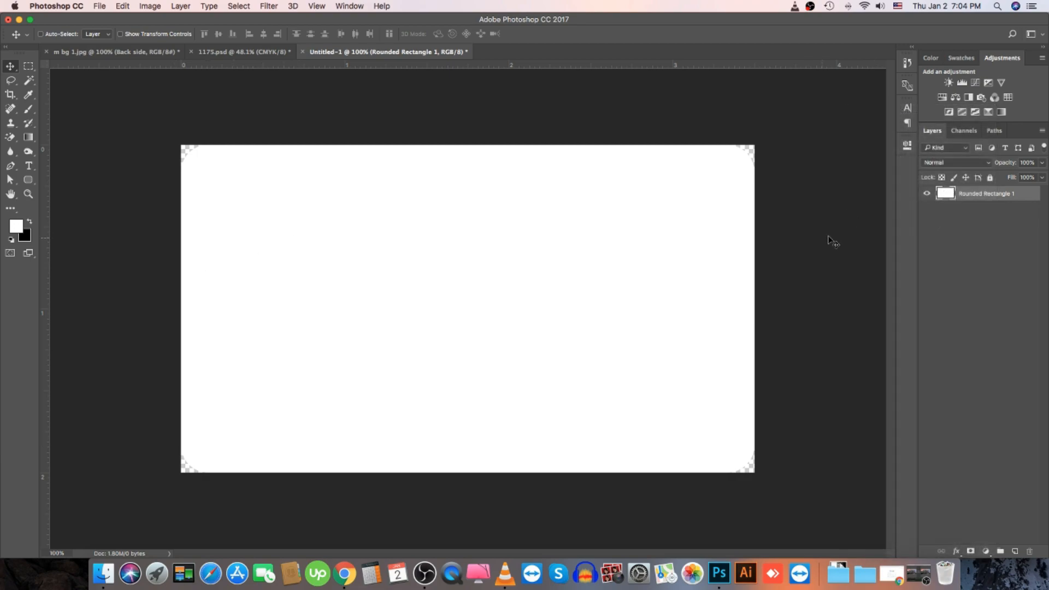
pyautogui.rightClick(1030, 198)
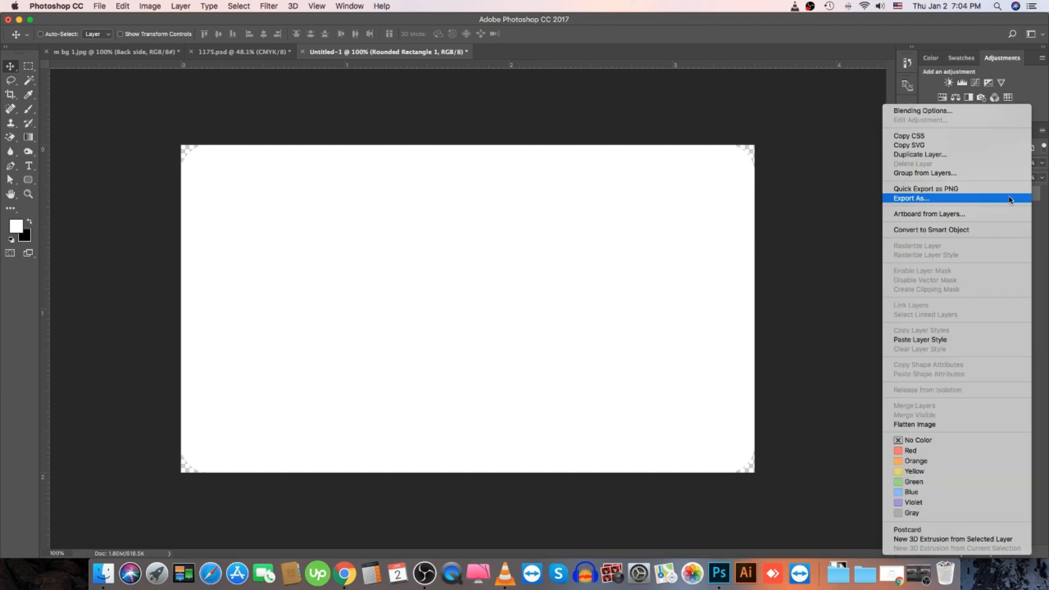
pyautogui.click(934, 229)
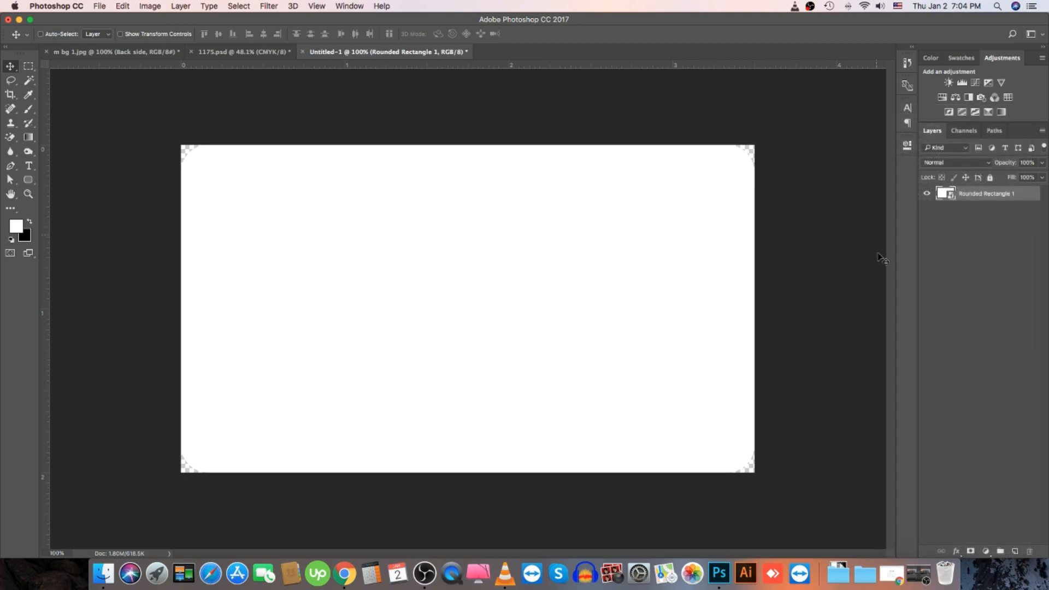
# Bring the rounded rectangle smart object into the m bg 1.jpg mockup and place it over the wooden background
pyautogui.moveTo(323, 189); pyautogui.dragTo(117, 57)
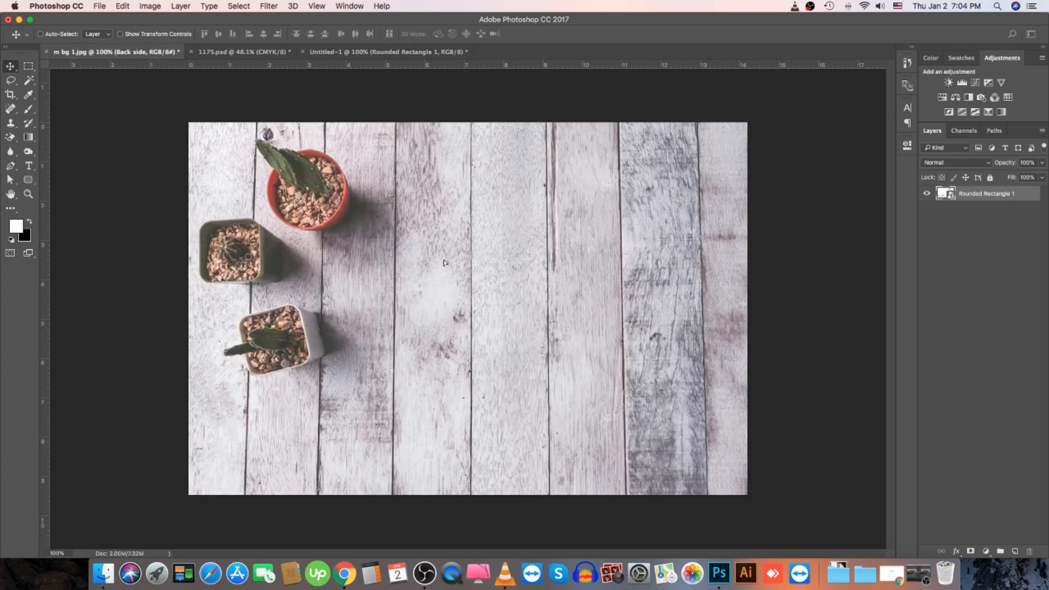
pyautogui.moveTo(444, 260); pyautogui.dragTo(452, 262)
pyautogui.moveTo(469, 318); pyautogui.dragTo(429, 271)
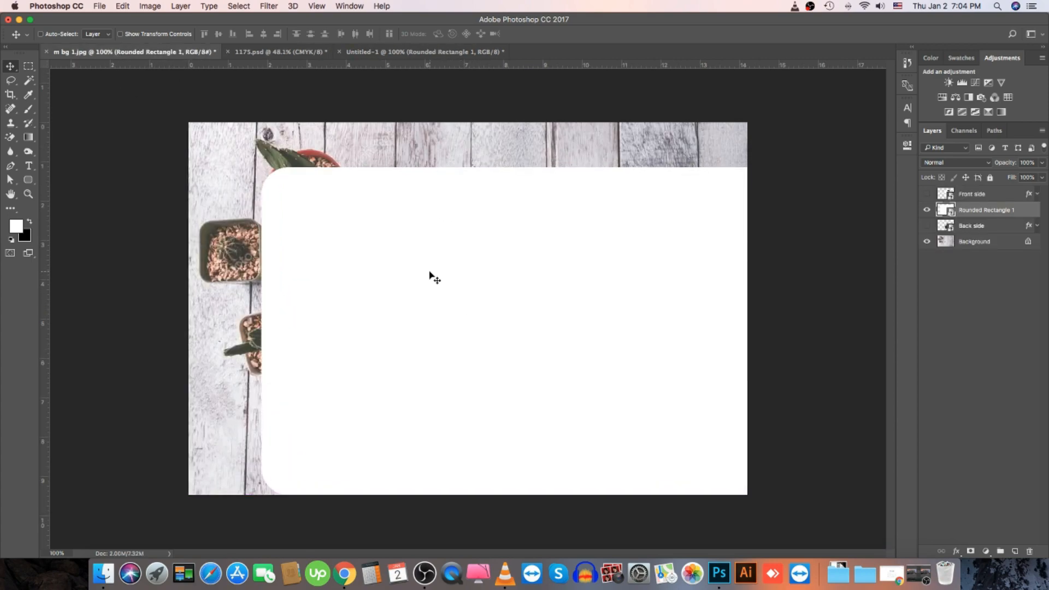
# Scale the rounded card down to about 148% and position it to the right of the plants
pyautogui.press('super+t')
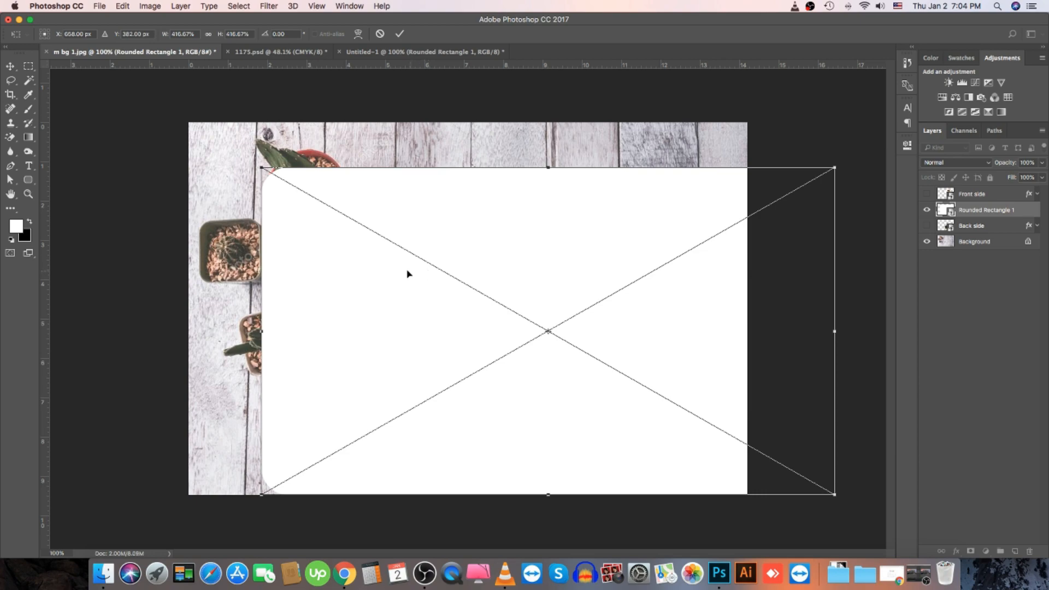
pyautogui.moveTo(260, 166); pyautogui.dragTo(434, 266)
pyautogui.moveTo(490, 298); pyautogui.dragTo(467, 230)
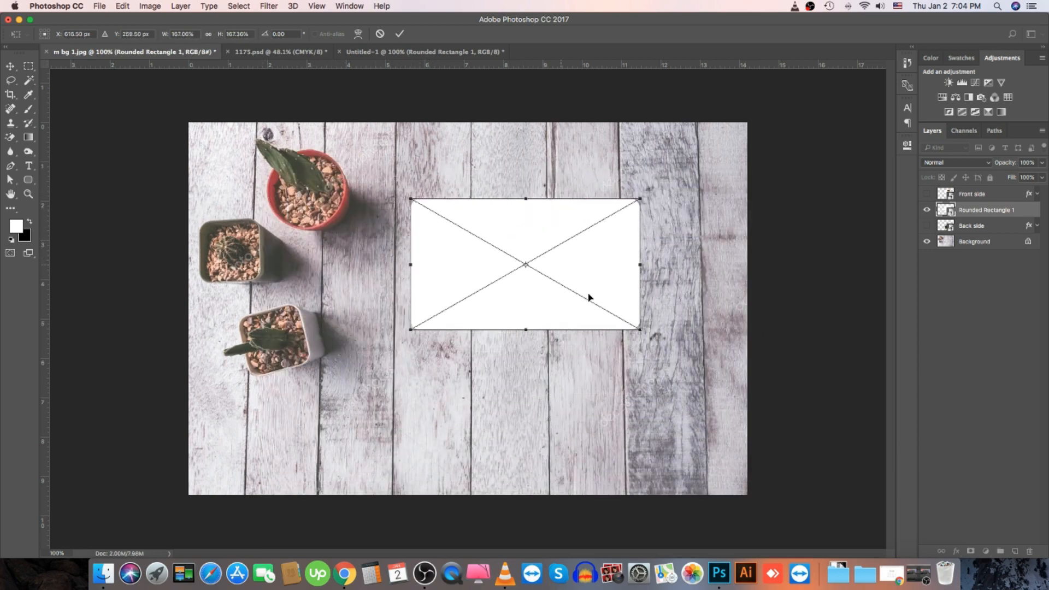
pyautogui.moveTo(642, 331); pyautogui.dragTo(629, 323)
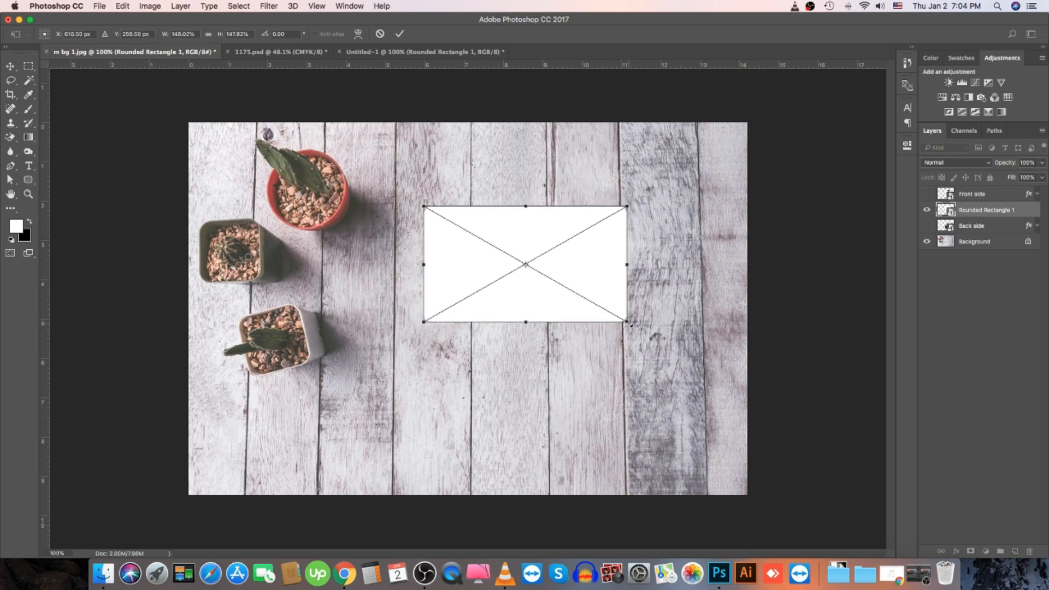
# Distort the rounded card's four corners so that it lies tilted in perspective on the wood, and apply the transform
pyautogui.rightClick(611, 259)
pyautogui.click(639, 319)
pyautogui.moveTo(627, 207); pyautogui.dragTo(604, 203)
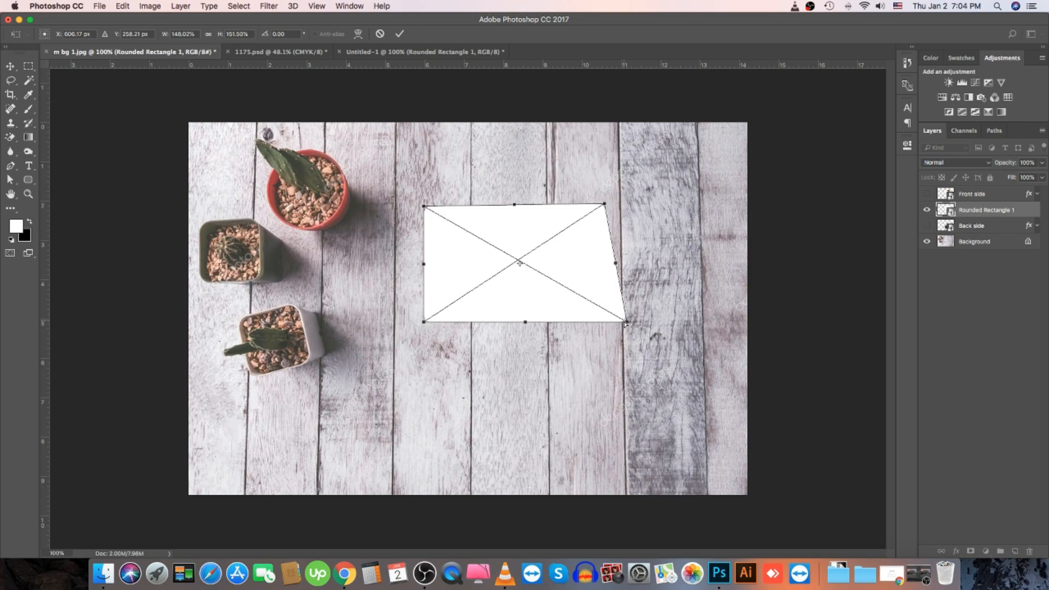
pyautogui.moveTo(626, 321); pyautogui.dragTo(622, 302)
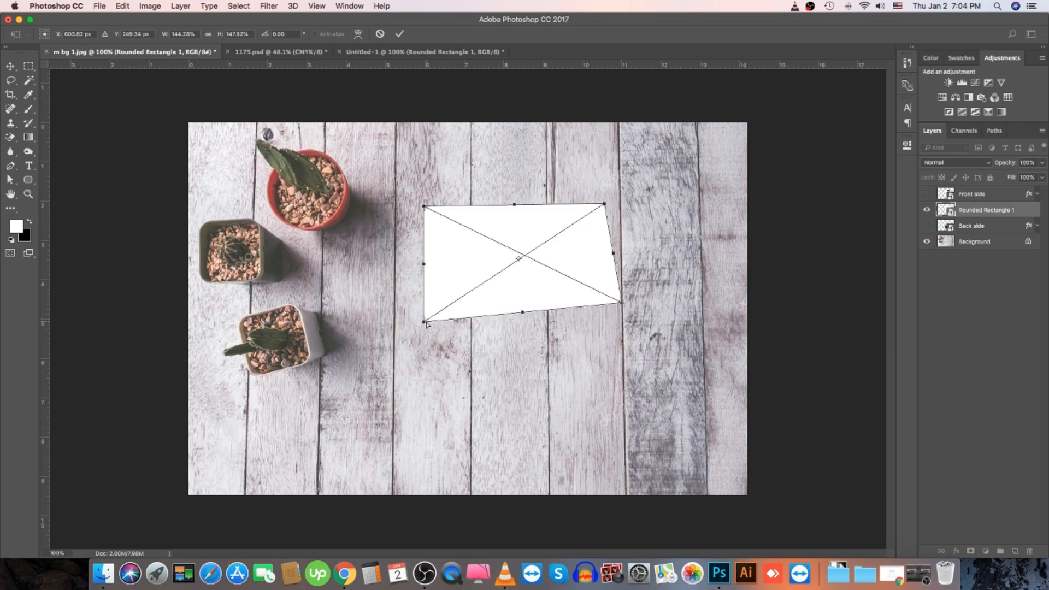
pyautogui.moveTo(426, 323); pyautogui.dragTo(435, 322)
pyautogui.moveTo(424, 210); pyautogui.dragTo(427, 217)
pyautogui.moveTo(604, 204); pyautogui.dragTo(603, 197)
pyautogui.moveTo(621, 303); pyautogui.dragTo(629, 297)
pyautogui.press('Return')
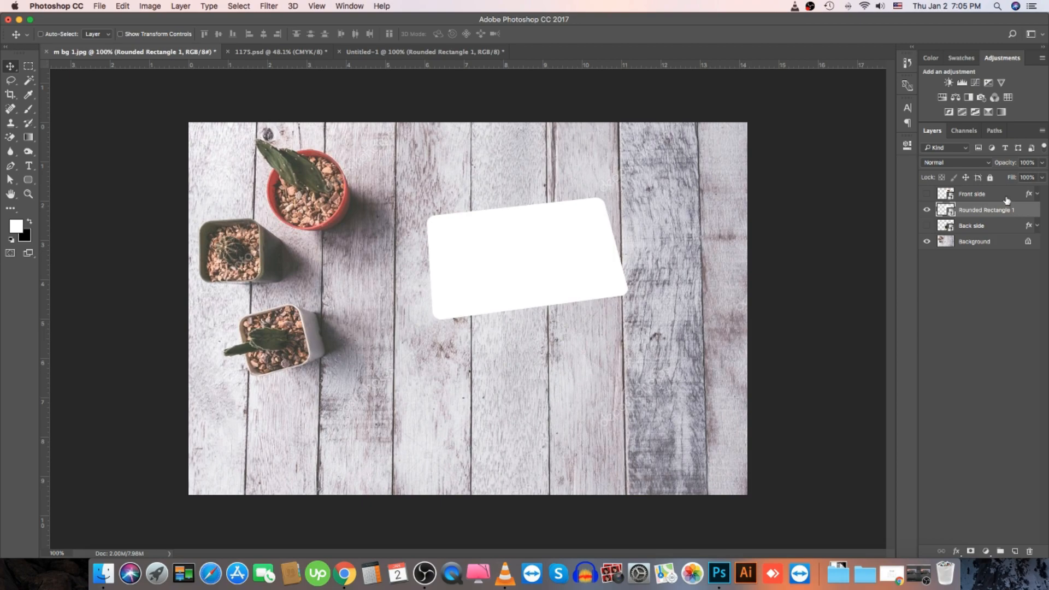
# Copy the Back side layer's style onto the rounded rectangle layer and place that layer above Front side in the stack
pyautogui.rightClick(1008, 226)
pyautogui.click(926, 360)
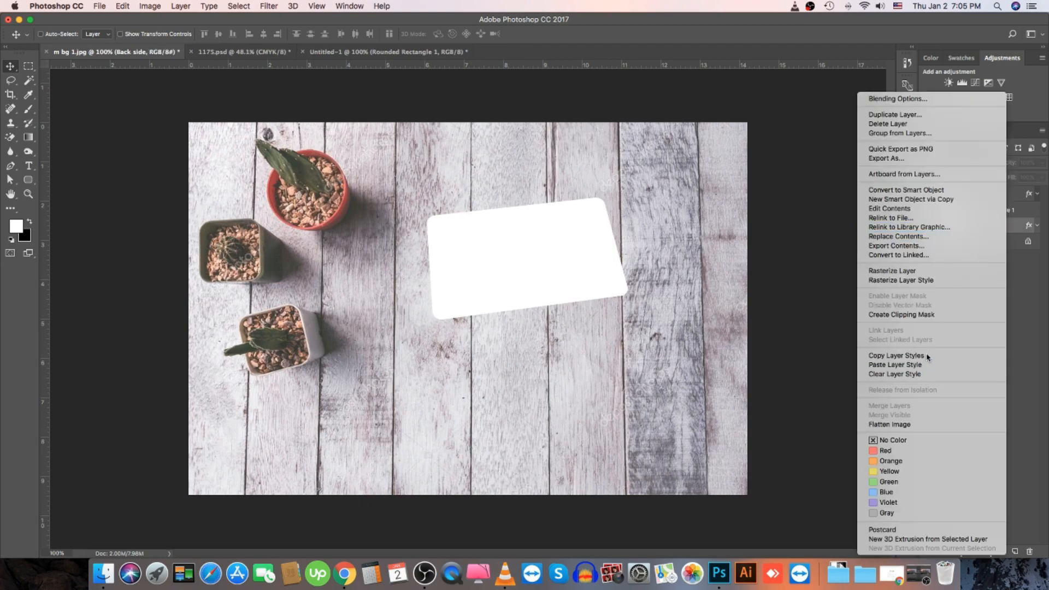
pyautogui.click(982, 210)
pyautogui.rightClick(983, 210)
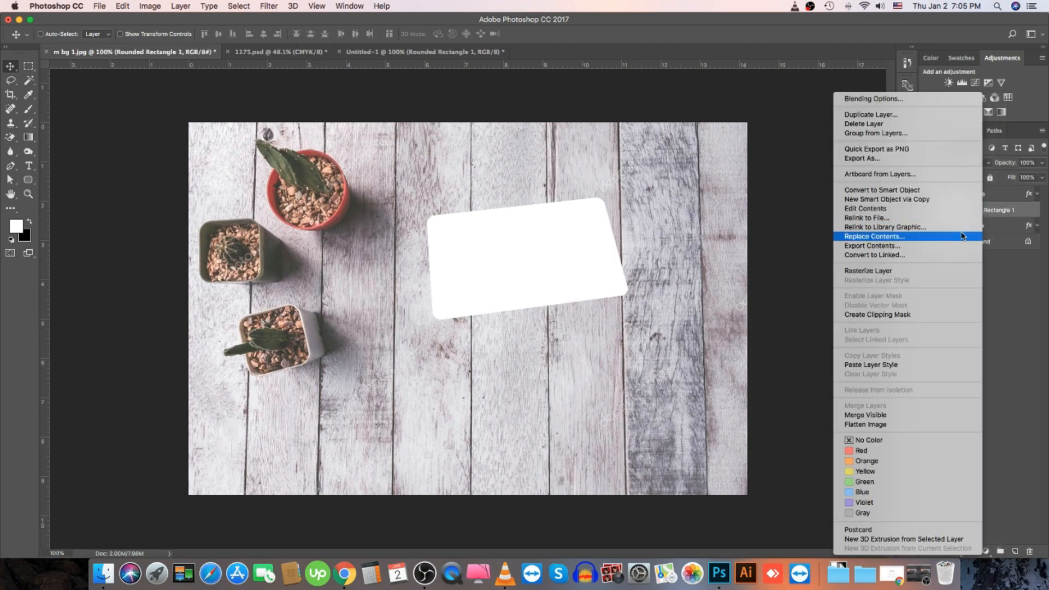
pyautogui.click(917, 365)
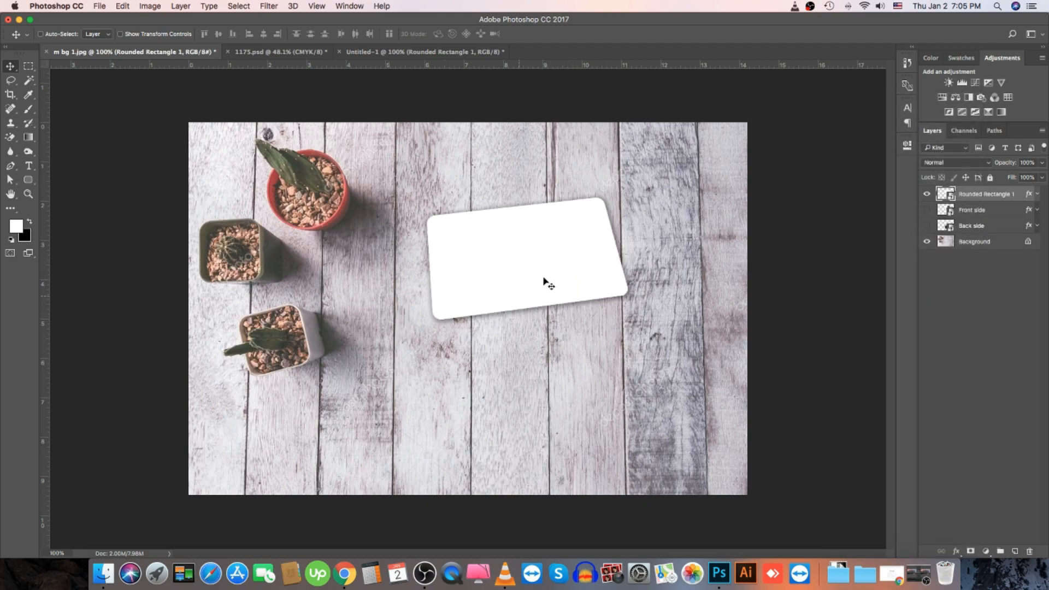
# Close the Untitled-1 document without saving it
pyautogui.click(440, 52)
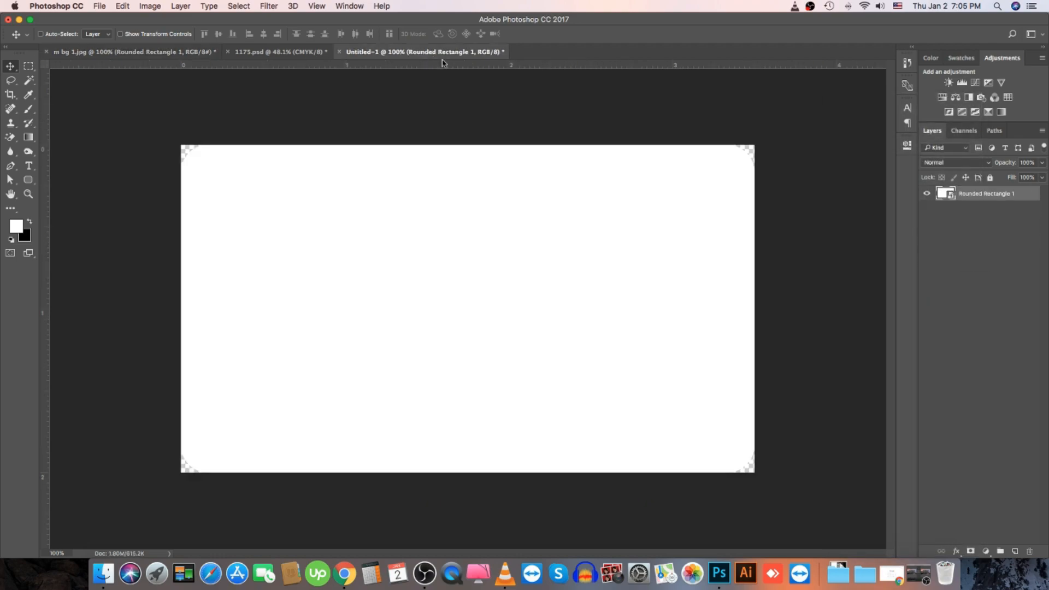
pyautogui.click(340, 52)
pyautogui.click(496, 200)
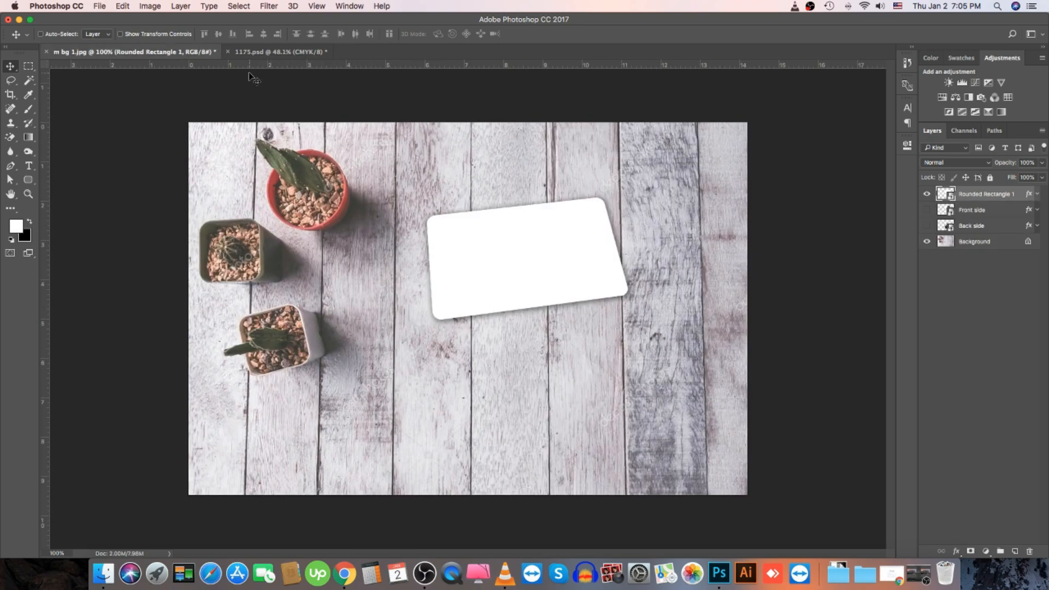
# Create a new 3.5 x 2 inch document at 300 pixels/inch in RGB colour mode with a white background
pyautogui.click(100, 6)
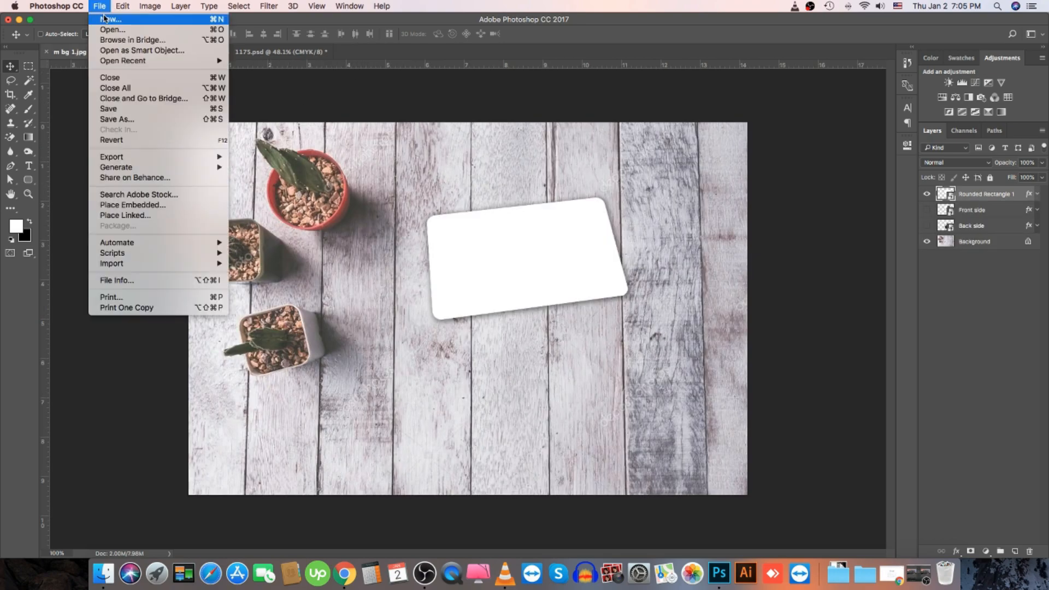
pyautogui.click(105, 18)
pyautogui.click(713, 234)
pyautogui.click(688, 272)
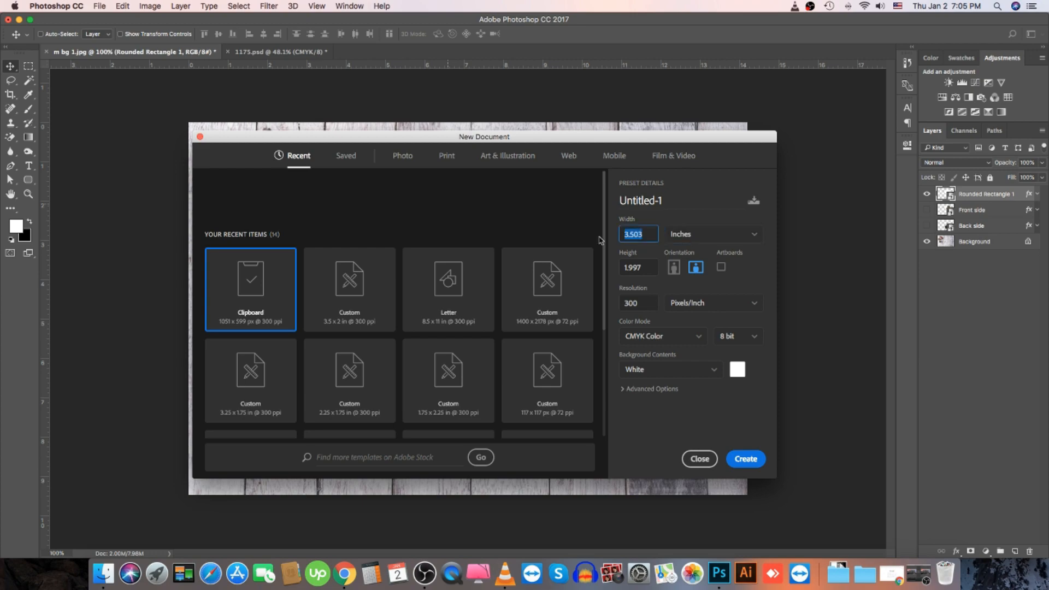
pyautogui.write('3.5')
pyautogui.doubleClick(649, 270)
pyautogui.write('2')
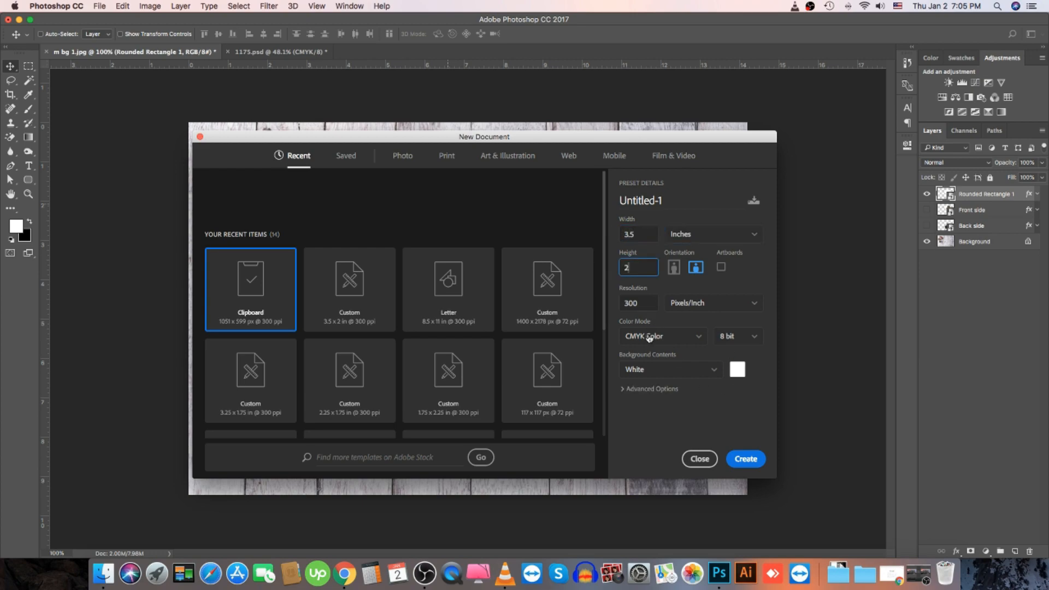
pyautogui.click(655, 337)
pyautogui.click(666, 399)
pyautogui.press('Return')
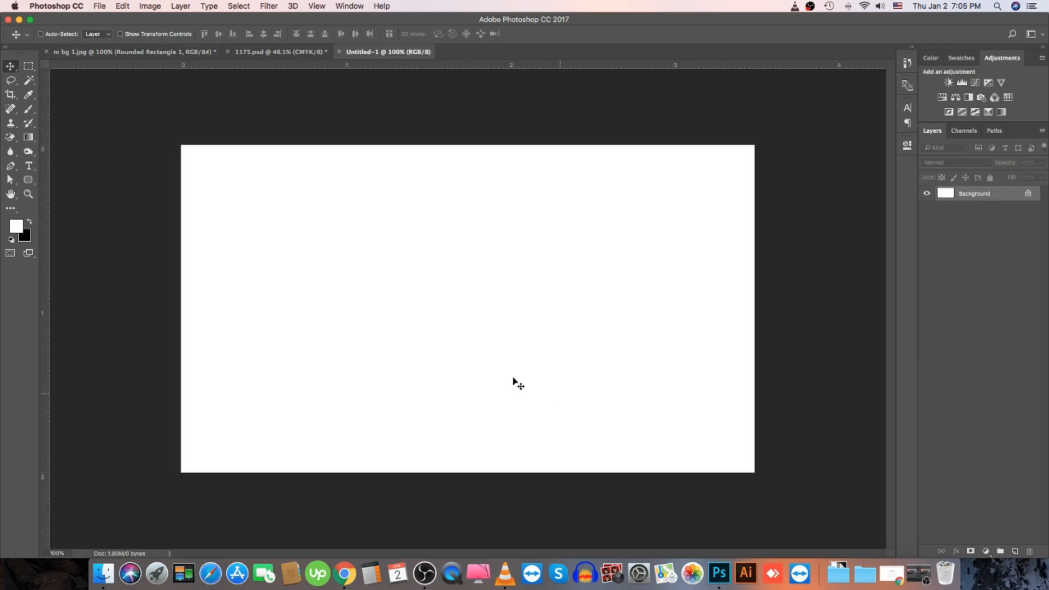
# Create a 1050 x 600 px white rounded rectangle with a 50 px corner radius
pyautogui.click(27, 179)
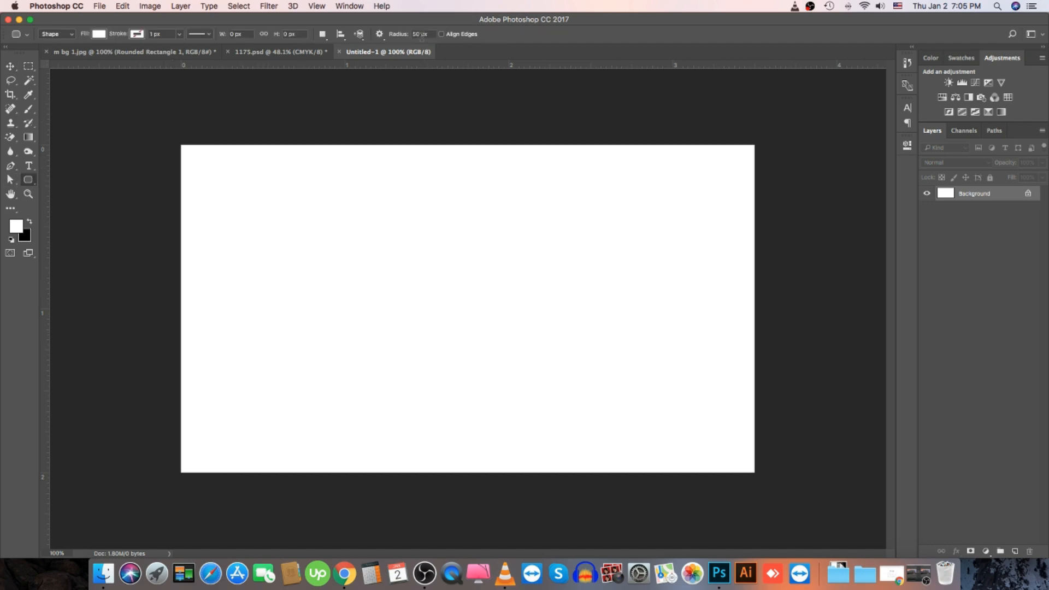
pyautogui.click(367, 204)
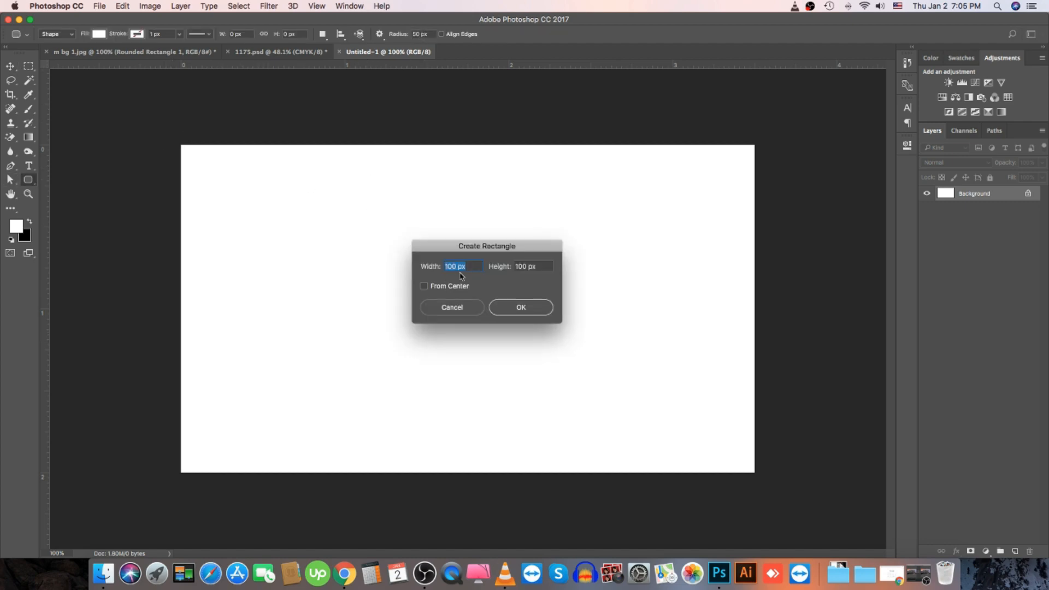
pyautogui.write('3050')
pyautogui.press('Tab')
pyautogui.write('600')
pyautogui.click(508, 303)
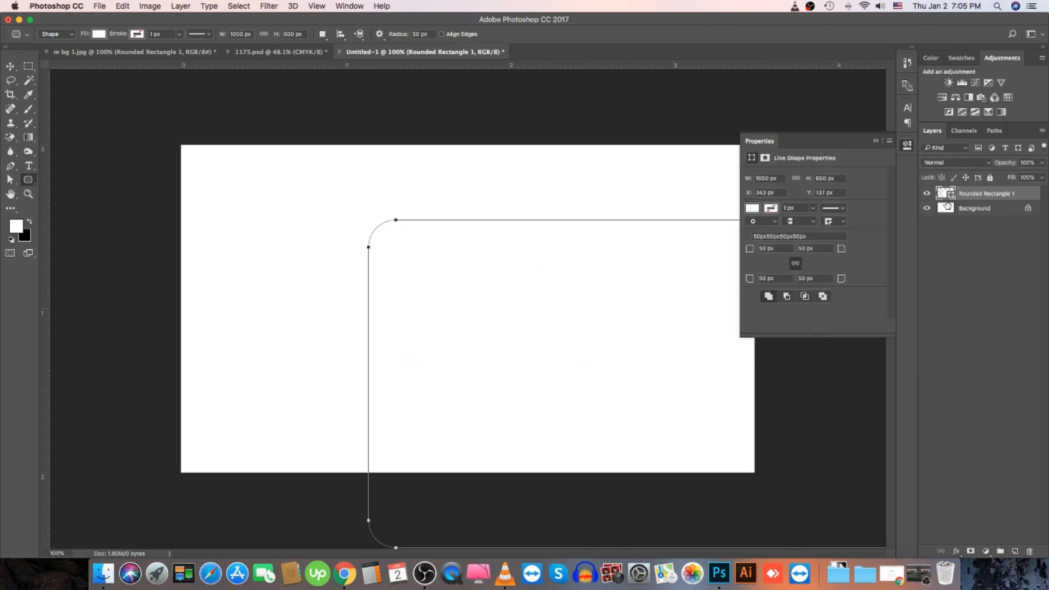
# Delete the Background layer and move the rounded rectangle to X 0, Y 0 so that it fills the canvas
pyautogui.click(972, 212)
pyautogui.press('BackSpace')
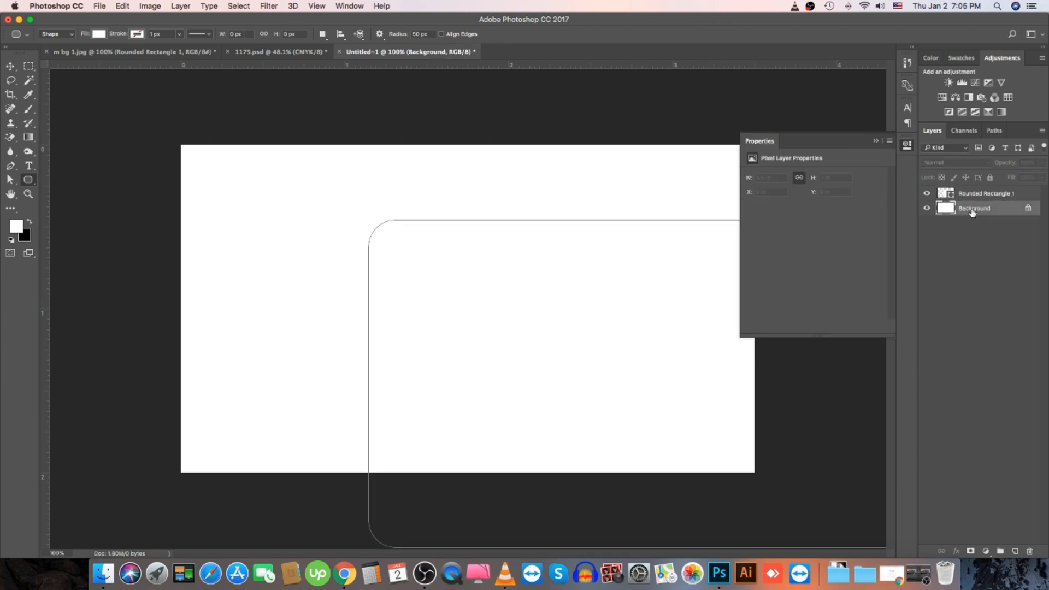
pyautogui.press('v')
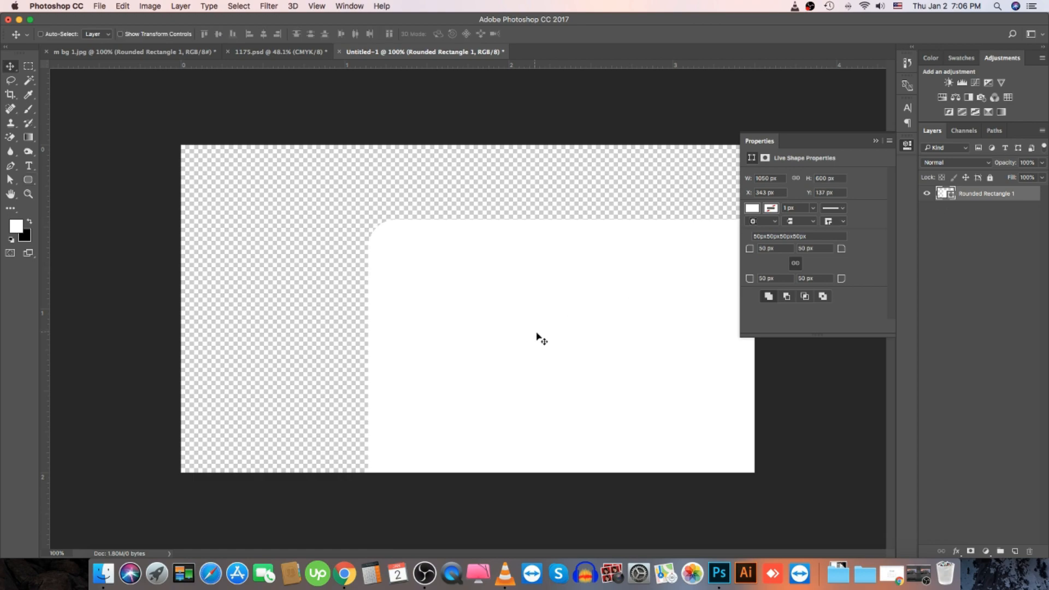
pyautogui.moveTo(539, 340); pyautogui.dragTo(363, 266)
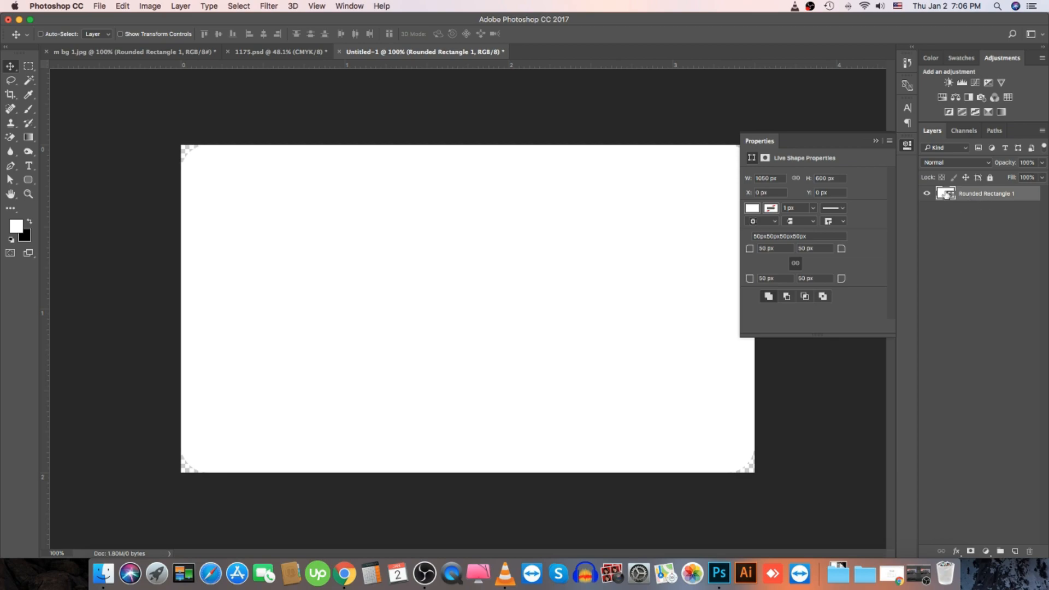
# Rasterize the new rounded rectangle layer and convert it to a smart object
pyautogui.click(905, 150)
pyautogui.rightClick(1018, 203)
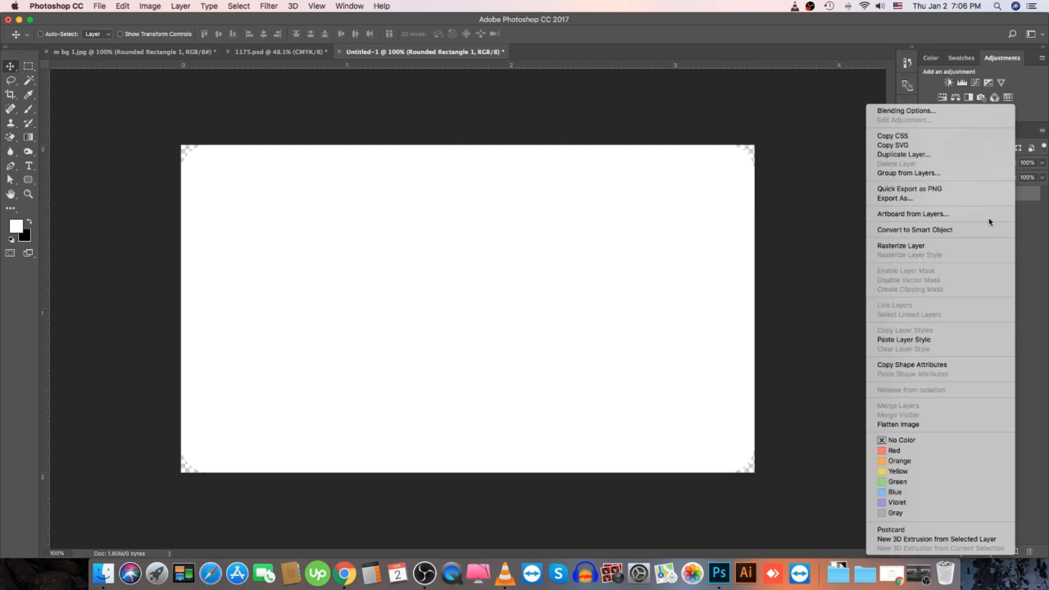
pyautogui.click(955, 247)
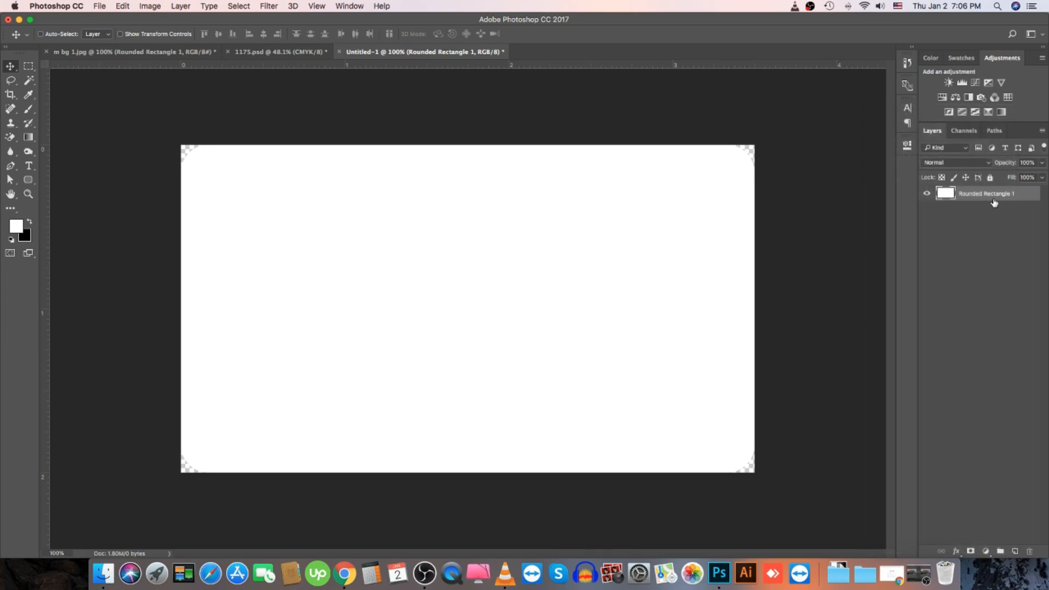
pyautogui.rightClick(993, 202)
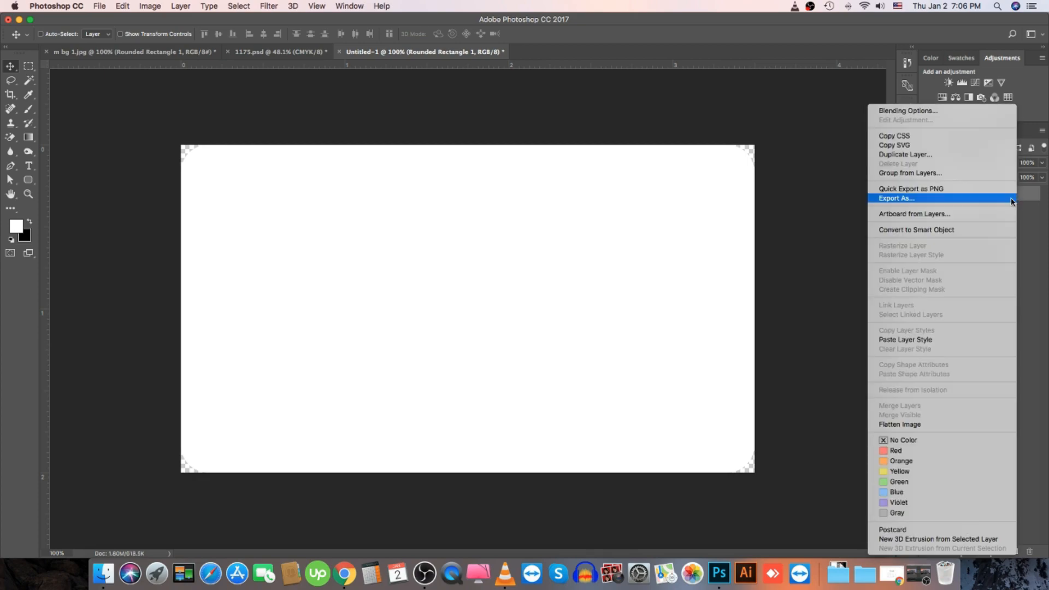
pyautogui.click(918, 231)
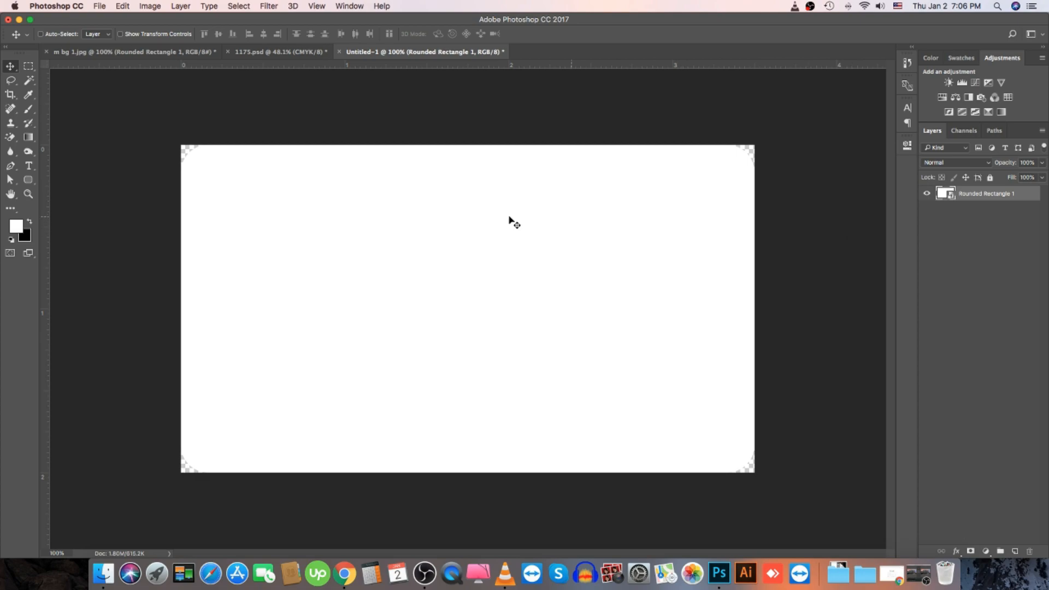
# Bring the second rounded card into m bg 1.jpg, scale it to about 151%, and rotate it about -6° below the first card
pyautogui.moveTo(408, 208); pyautogui.dragTo(190, 110)
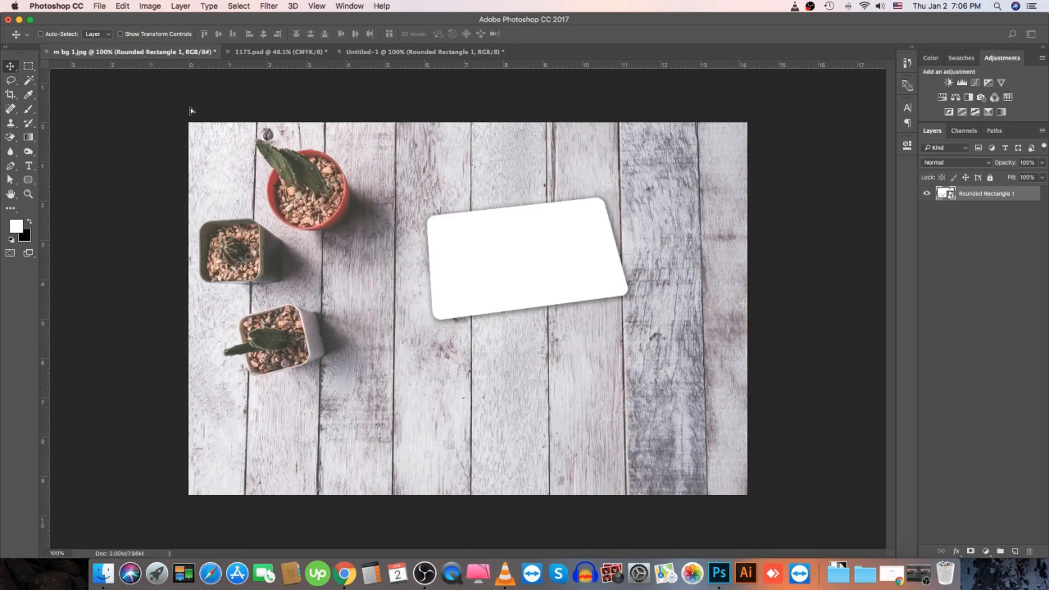
pyautogui.moveTo(535, 376); pyautogui.dragTo(540, 380)
pyautogui.hotkey('ctrl', 't')
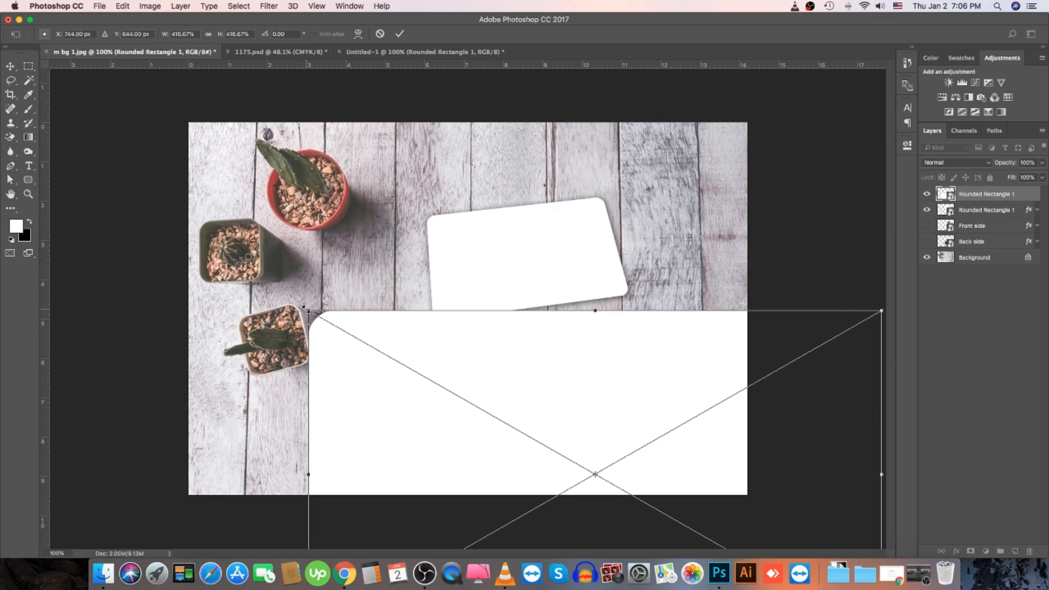
pyautogui.moveTo(306, 310); pyautogui.dragTo(479, 382)
pyautogui.moveTo(548, 414); pyautogui.dragTo(514, 333)
pyautogui.moveTo(707, 403); pyautogui.dragTo(707, 388)
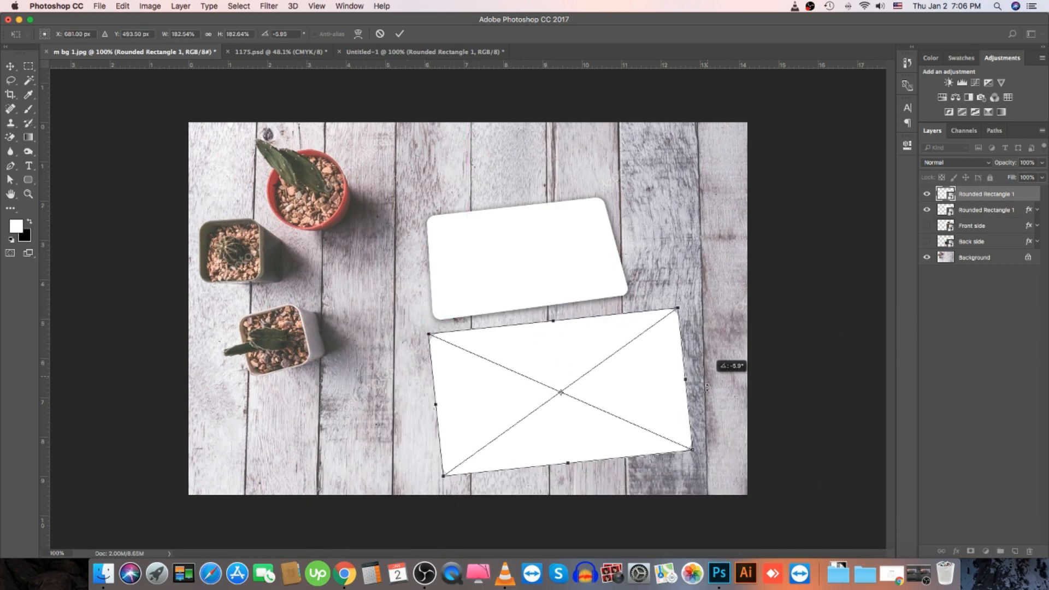
pyautogui.moveTo(692, 449); pyautogui.dragTo(659, 437)
# Distort the second card's corners into perspective on the wood, apply the transform, and paste the copied drop shadow style onto it
pyautogui.rightClick(642, 403)
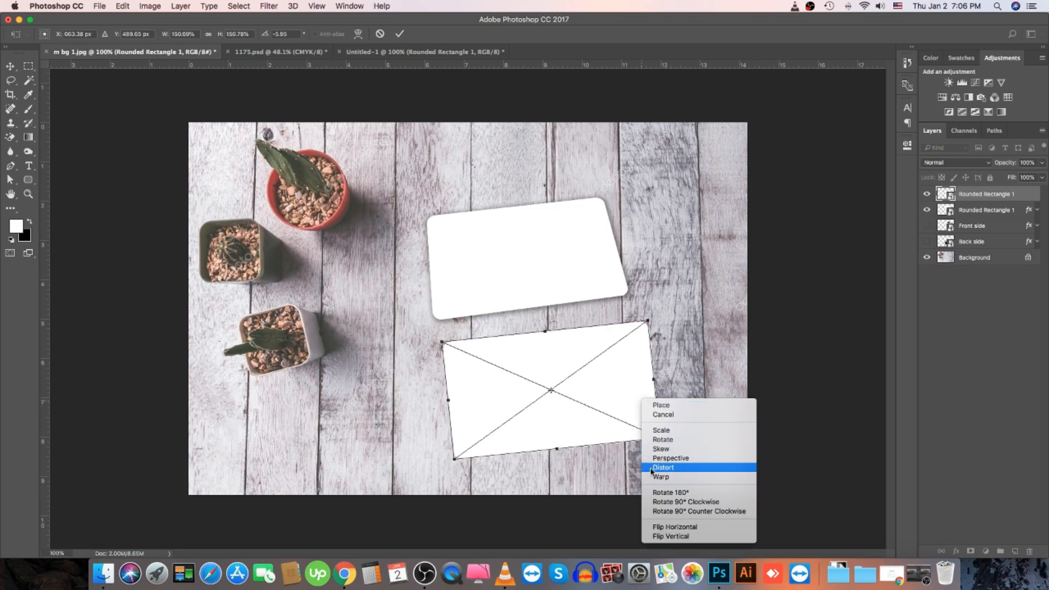
pyautogui.click(667, 463)
pyautogui.moveTo(648, 321); pyautogui.dragTo(634, 322)
pyautogui.moveTo(659, 437); pyautogui.dragTo(660, 427)
pyautogui.moveTo(455, 459); pyautogui.dragTo(454, 453)
pyautogui.moveTo(443, 343); pyautogui.dragTo(446, 349)
pyautogui.moveTo(660, 426); pyautogui.dragTo(651, 427)
pyautogui.moveTo(454, 452); pyautogui.dragTo(455, 457)
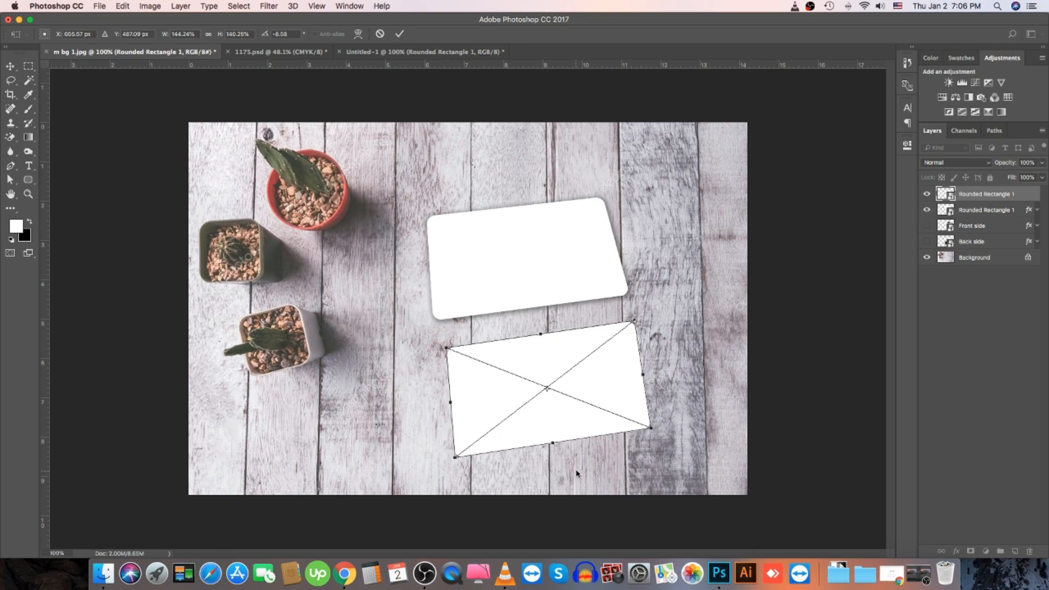
pyautogui.press('Return')
pyautogui.rightClick(991, 200)
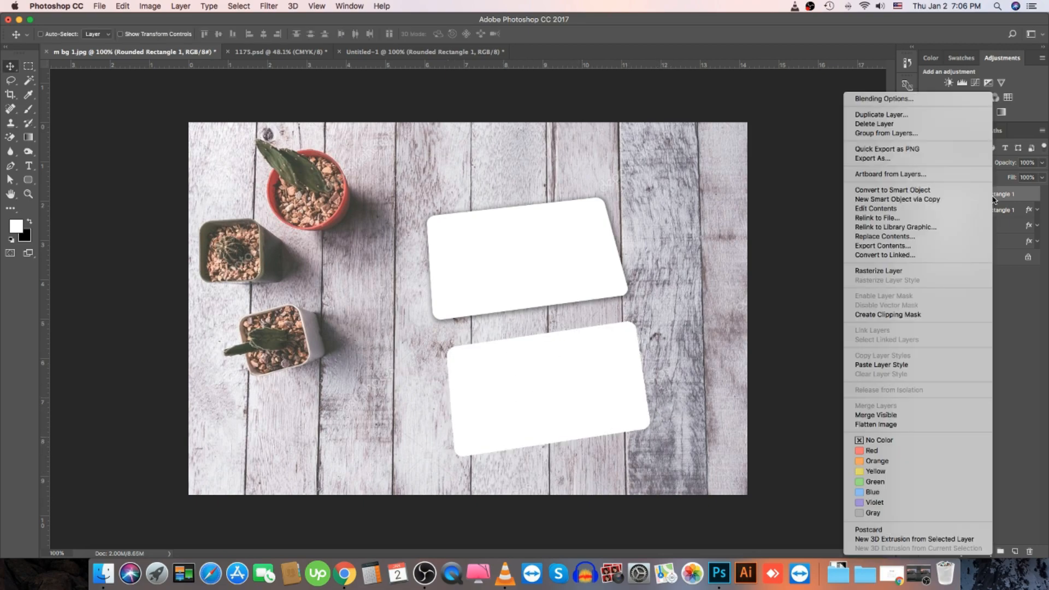
pyautogui.click(920, 364)
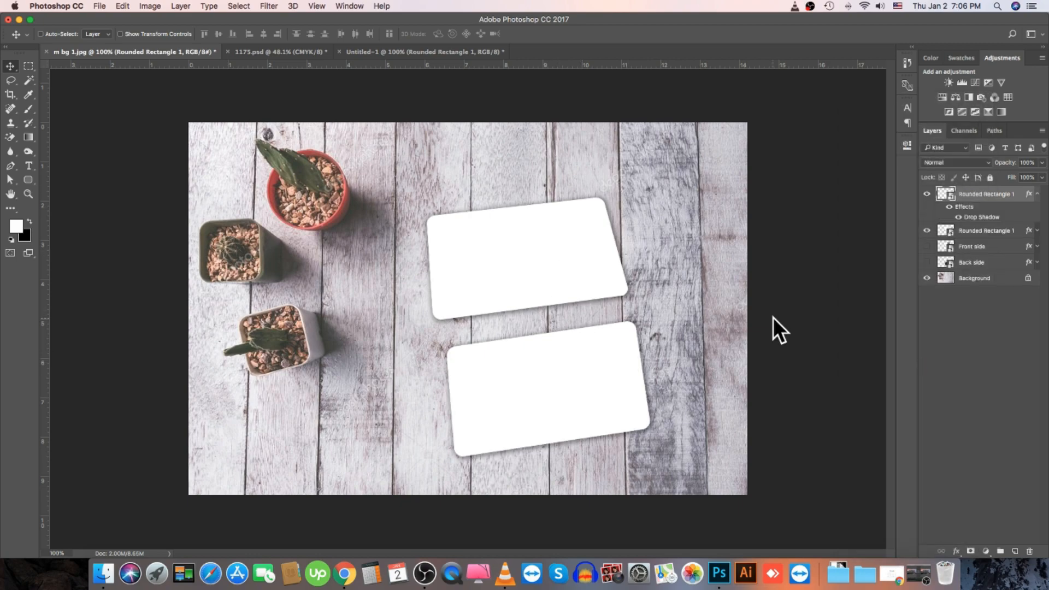
# In 1175.psd, show the Front group and copy the merged contents of the card selection
pyautogui.click(276, 52)
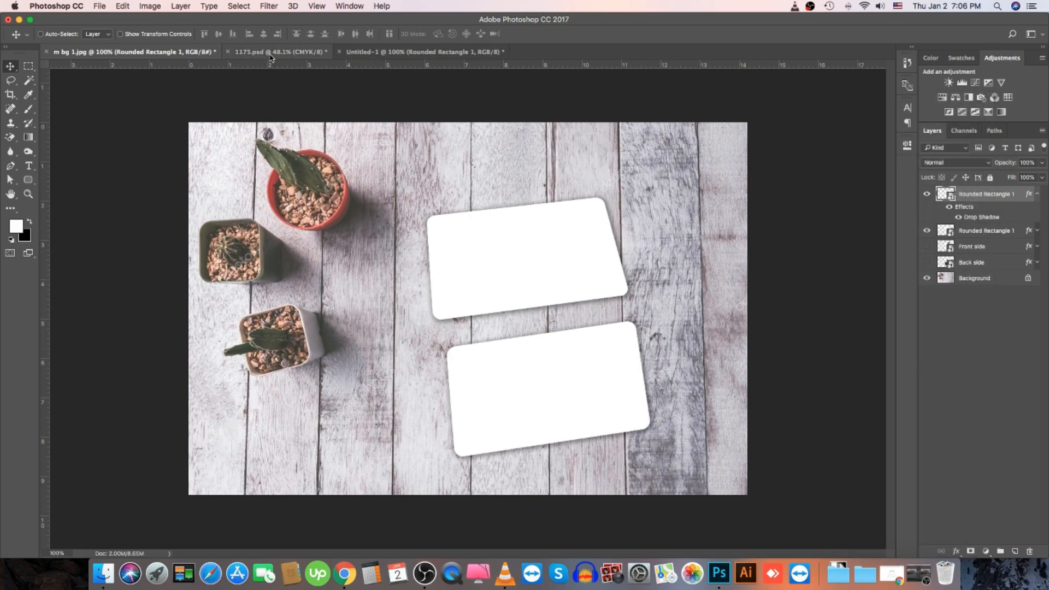
pyautogui.click(927, 217)
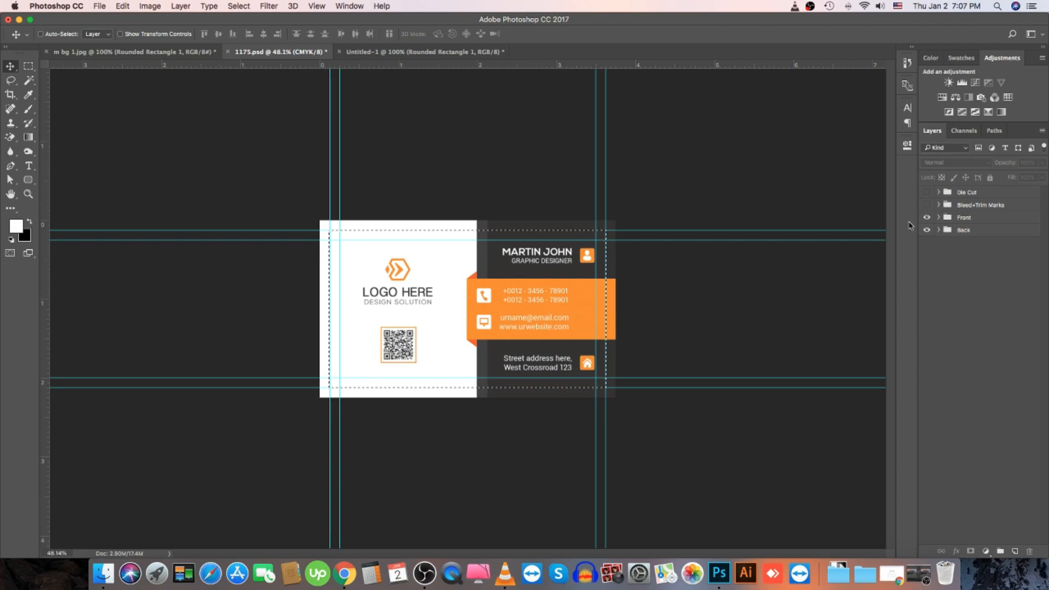
pyautogui.click(122, 6)
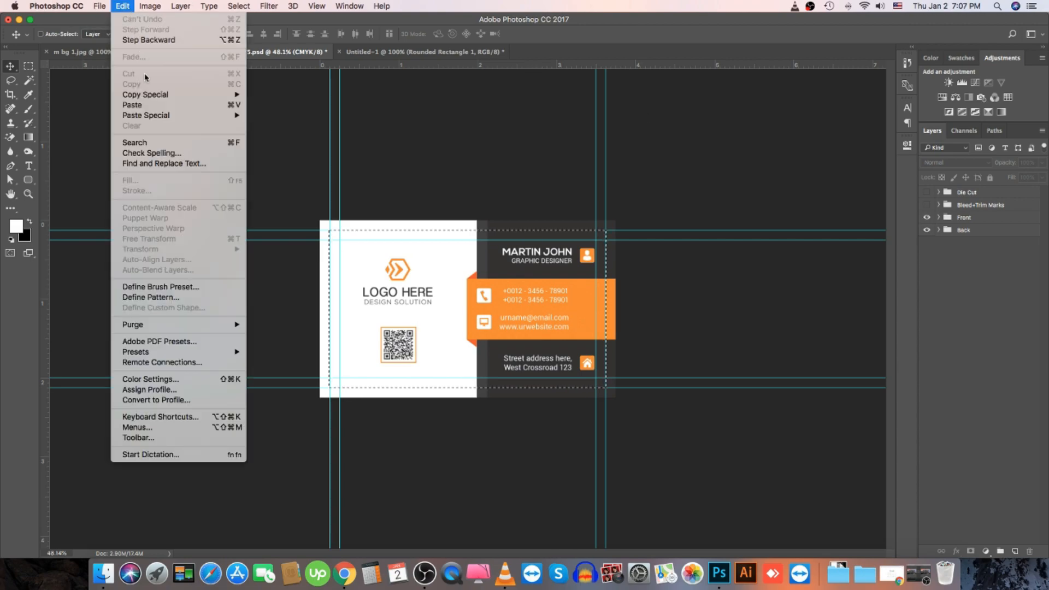
pyautogui.moveTo(160, 96)
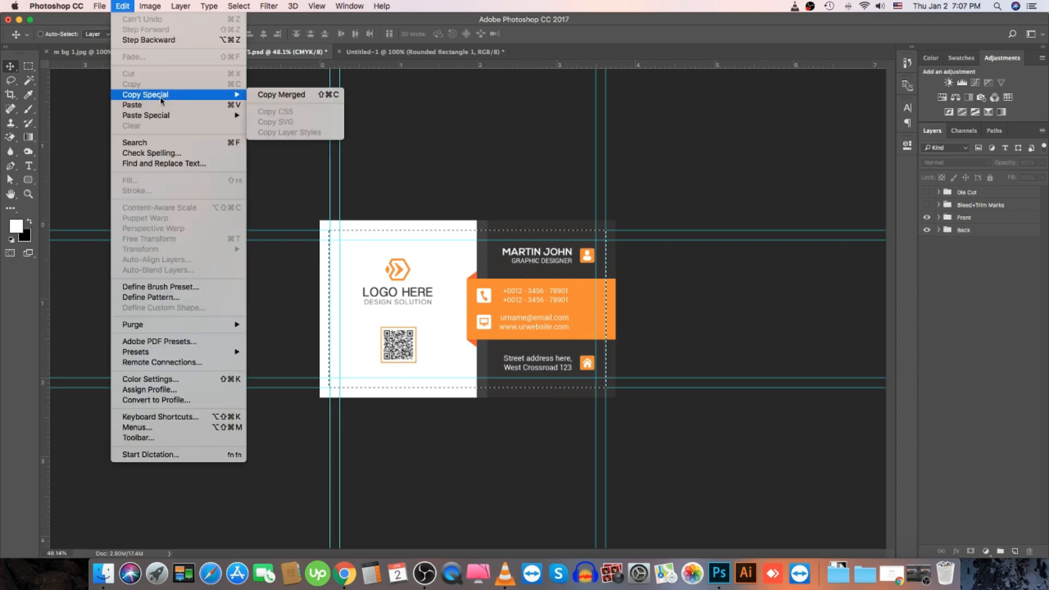
pyautogui.click(279, 95)
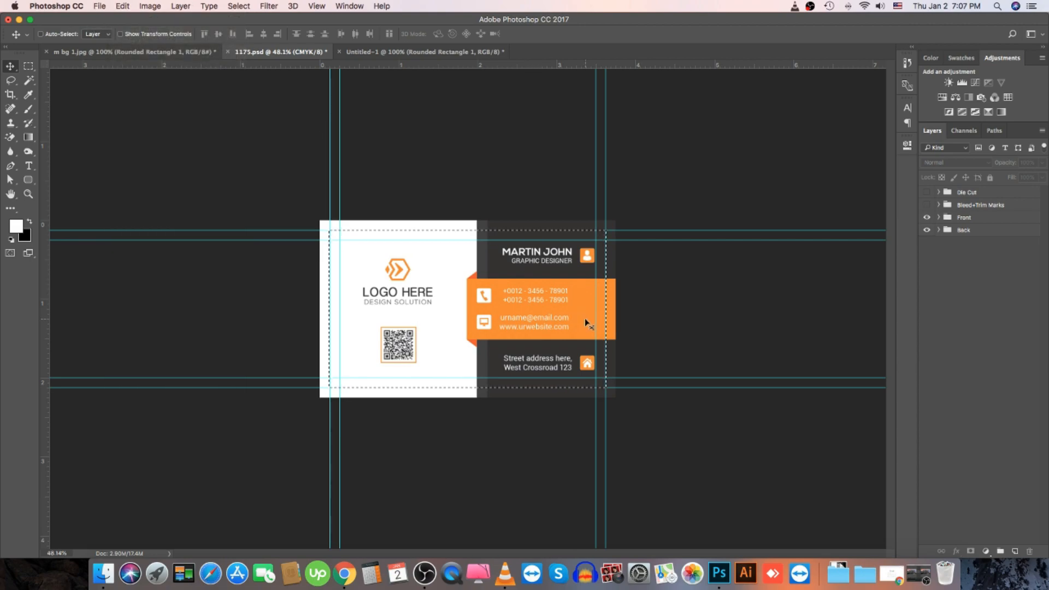
# In m bg 1.jpg, rename the lower card's layer "Rounded back" and the upper card's layer "Rounded Front"
pyautogui.click(131, 52)
pyautogui.click(927, 231)
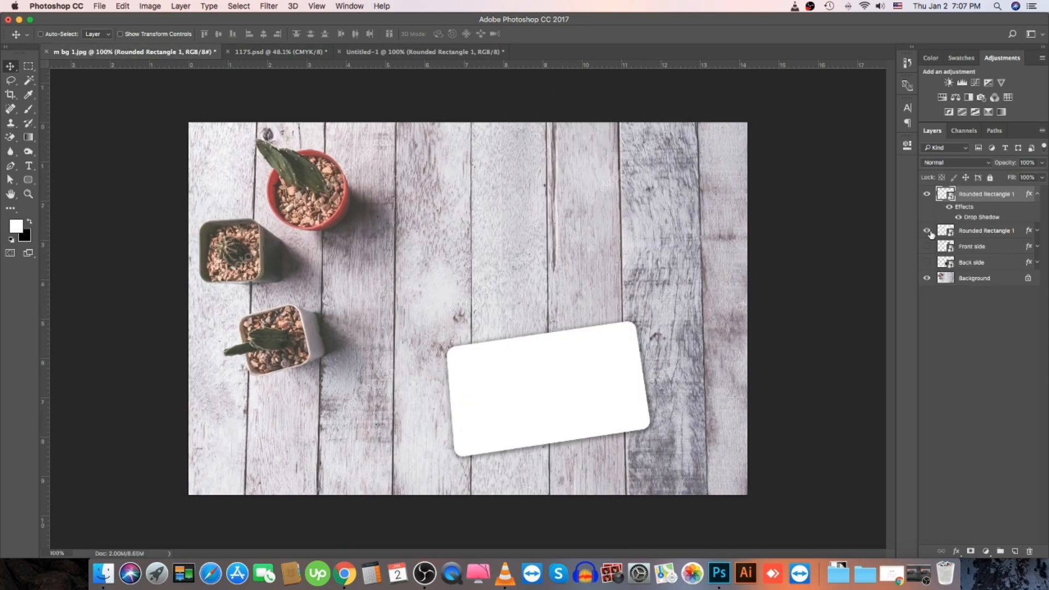
pyautogui.click(927, 231)
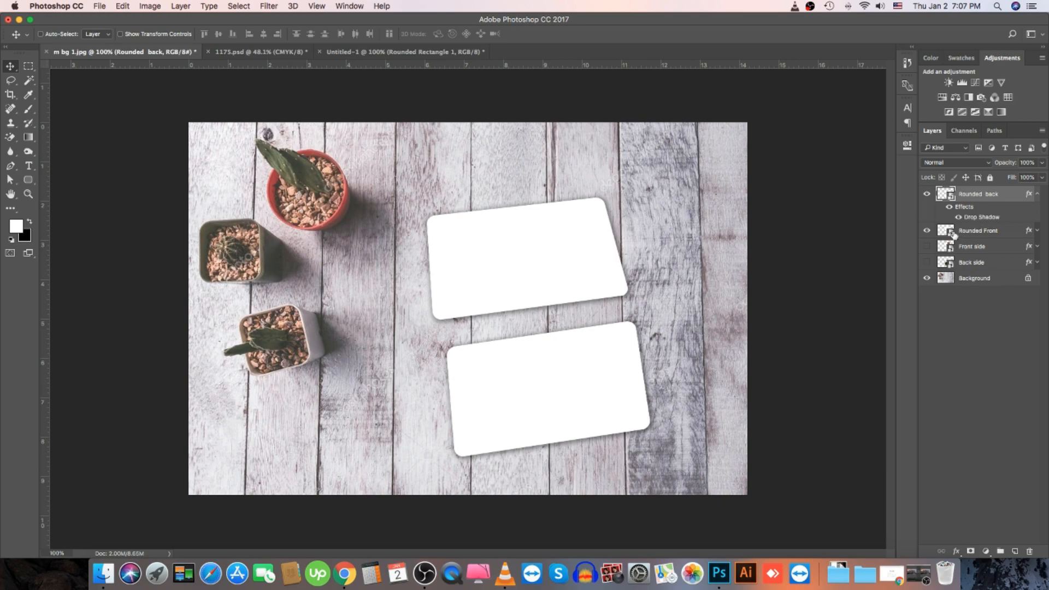
# Open the contents of the Rounded Front smart object and paste the copied front design into it
pyautogui.doubleClick(946, 234)
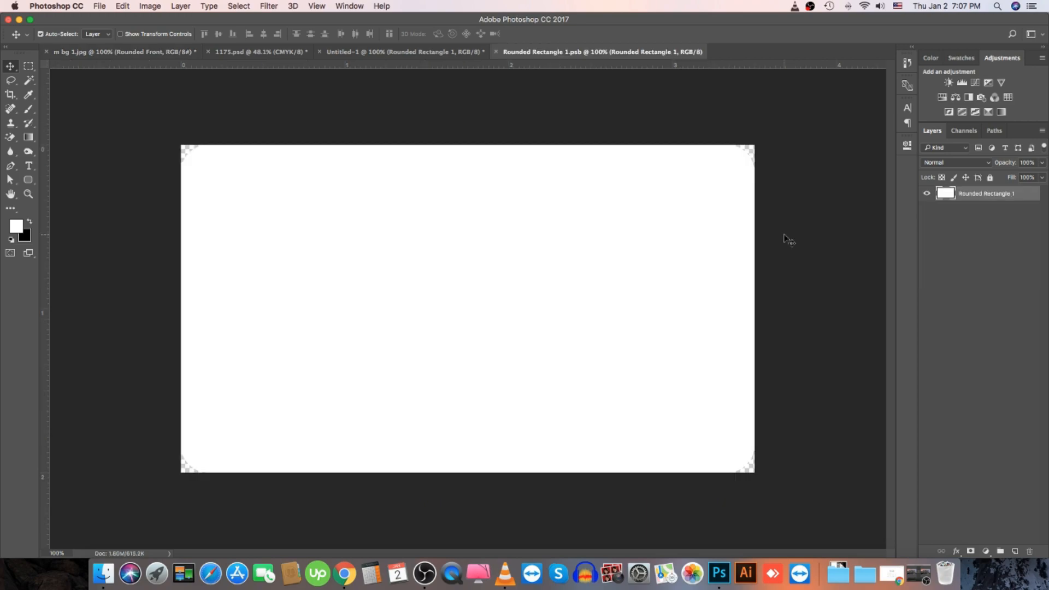
pyautogui.press('super+v')
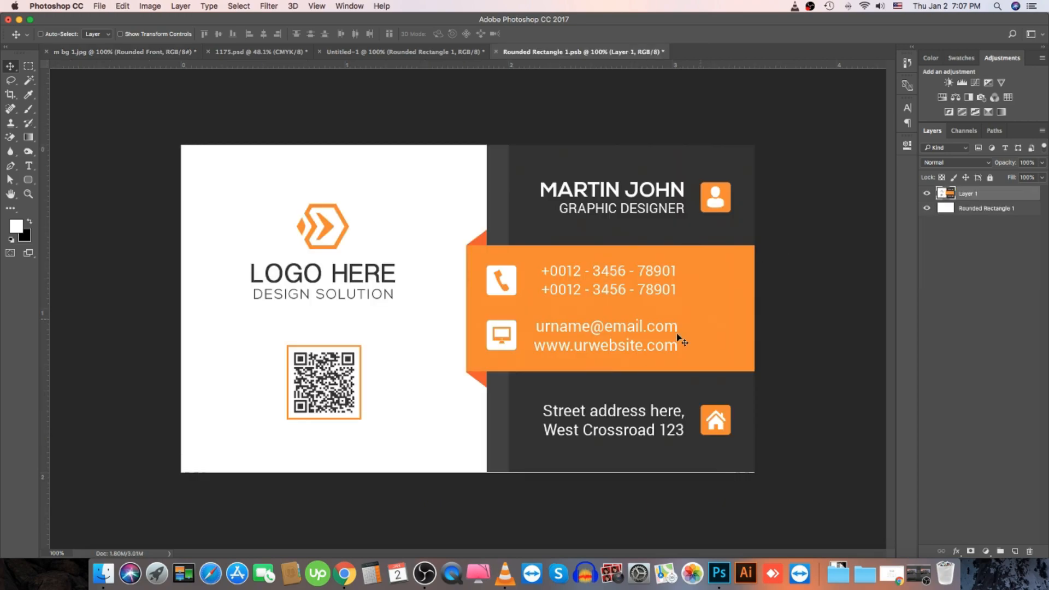
# Toggle the visibility of Layer 1 and Rounded Rectangle 1 to compare the pasted front design with the rounded card shape
pyautogui.click(927, 194)
pyautogui.click(927, 194)
pyautogui.click(927, 193)
pyautogui.click(928, 194)
pyautogui.click(927, 195)
pyautogui.click(927, 208)
pyautogui.click(926, 208)
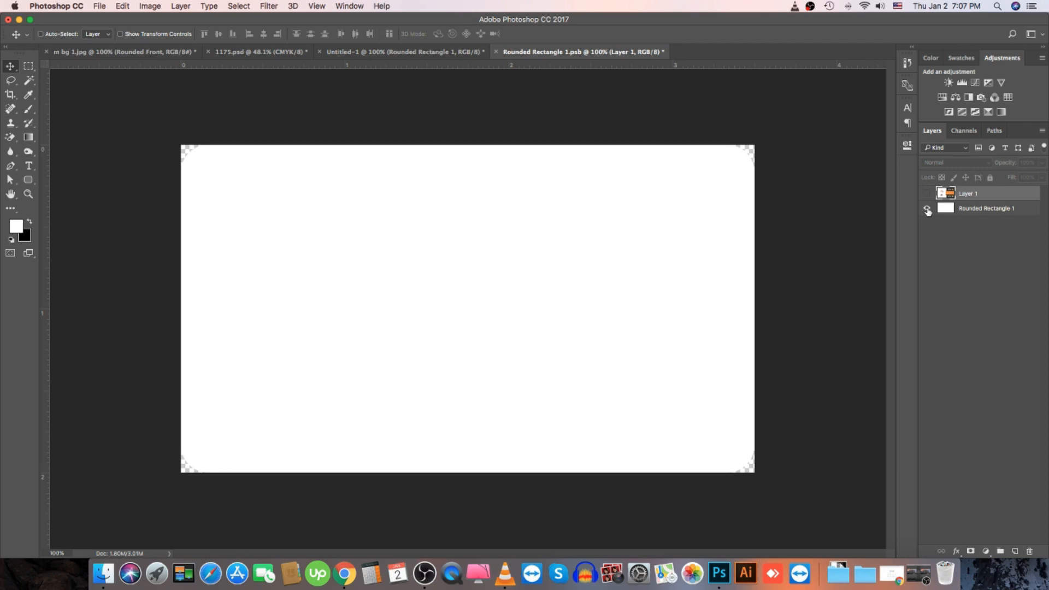
pyautogui.click(926, 195)
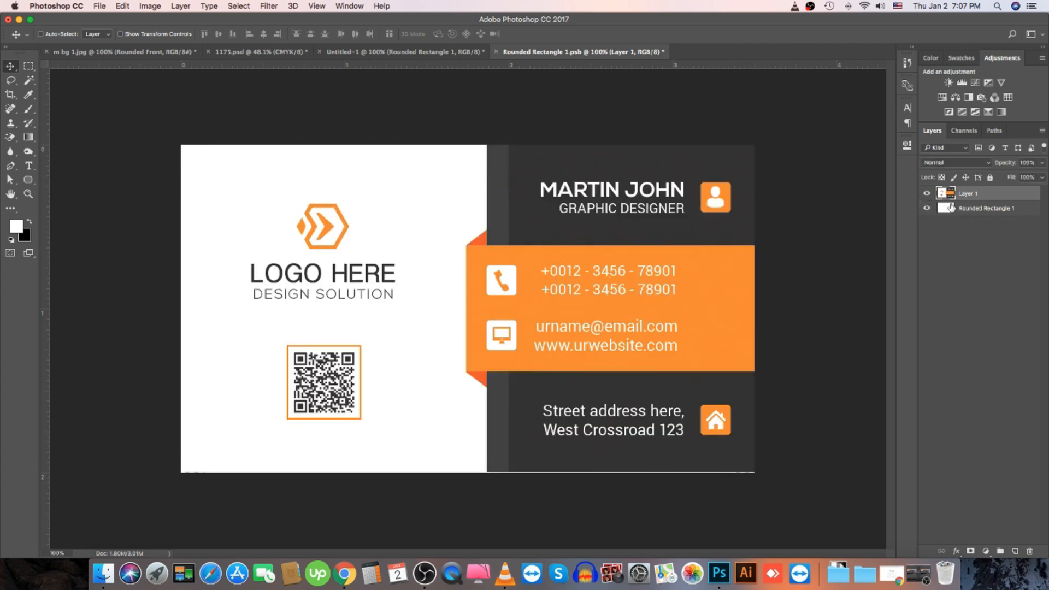
# Clip Layer 1 to the rounded rectangle with a clipping mask, save the smart object, and return to m bg 1.jpg
pyautogui.rightClick(1007, 193)
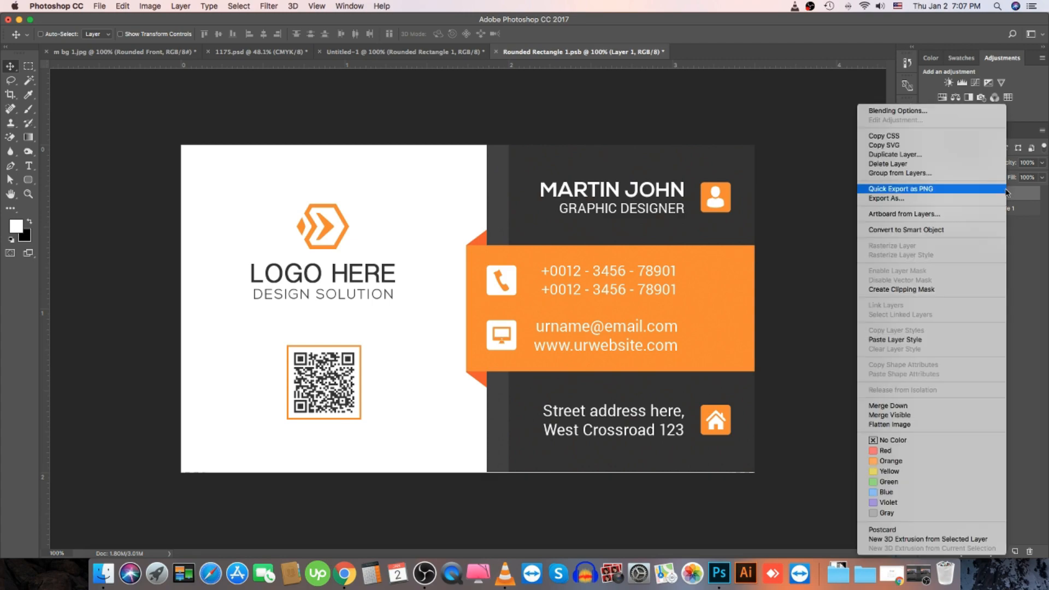
pyautogui.click(899, 290)
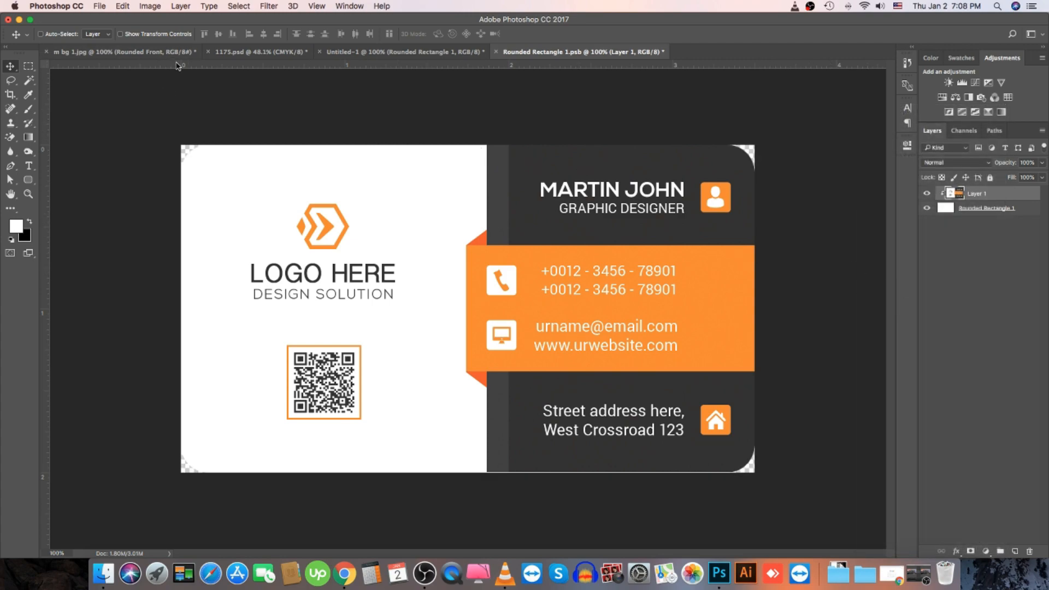
pyautogui.click(99, 7)
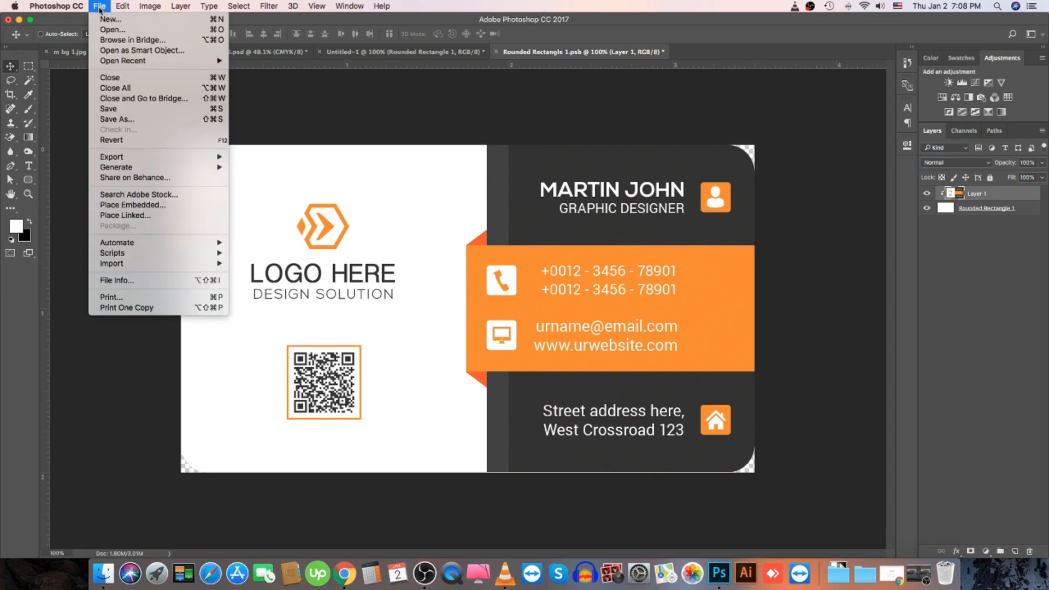
pyautogui.click(112, 108)
pyautogui.click(118, 52)
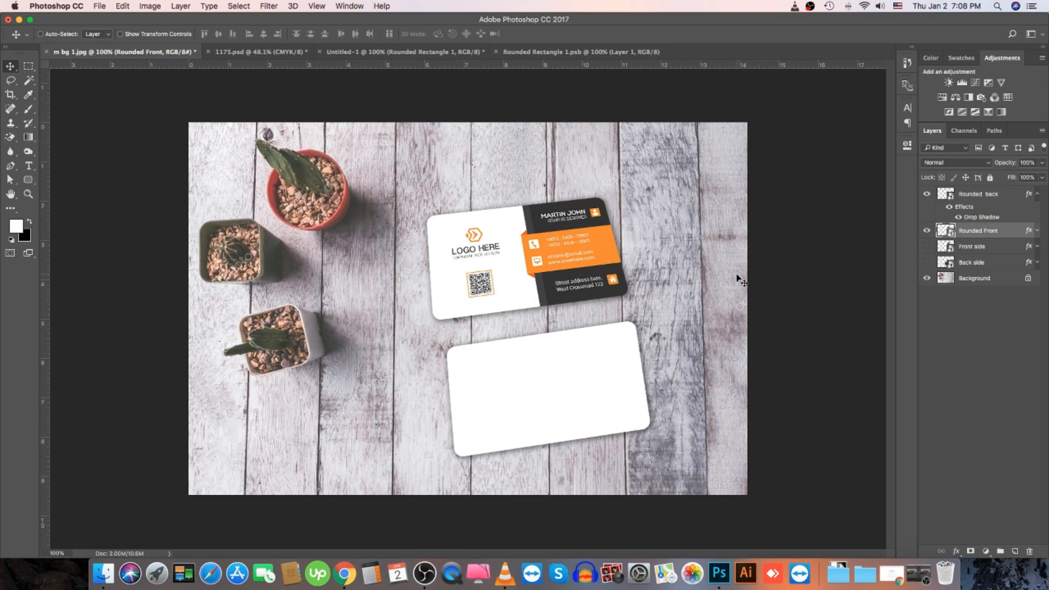
# Toggle the Rounded Front layer's visibility to check it, and open the contents of the Rounded back smart object
pyautogui.click(927, 230)
pyautogui.click(926, 231)
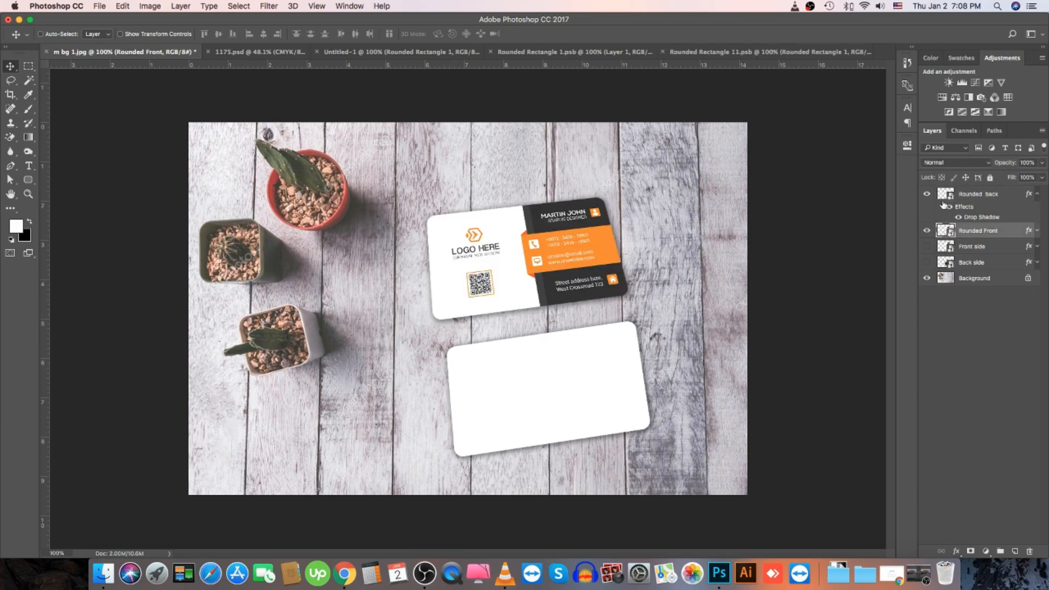
pyautogui.doubleClick(945, 194)
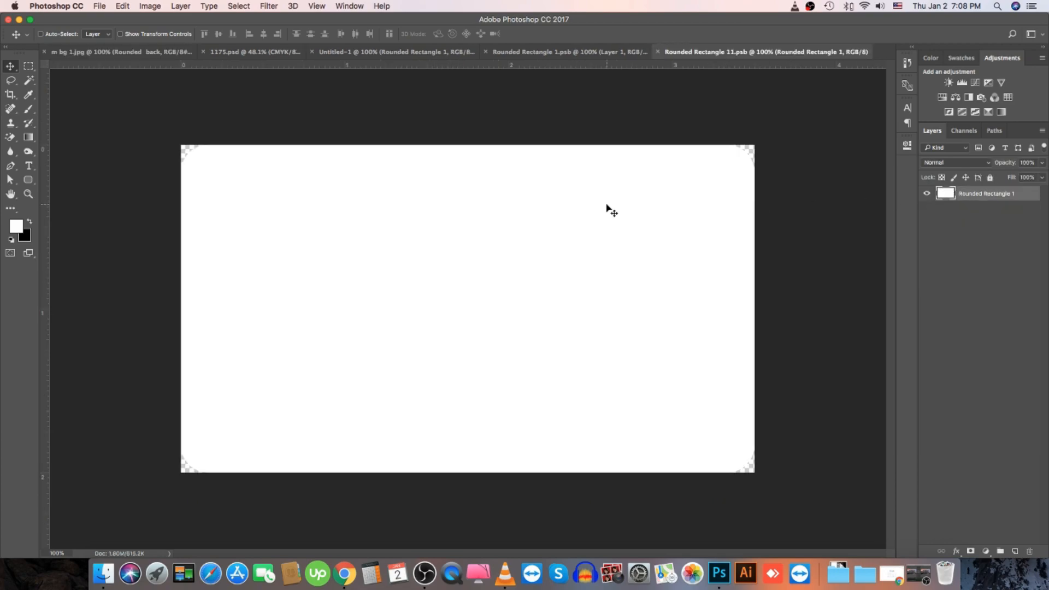
# In 1175.psd, hide the Front group and copy the merged contents of the card selection showing the back design
pyautogui.click(294, 57)
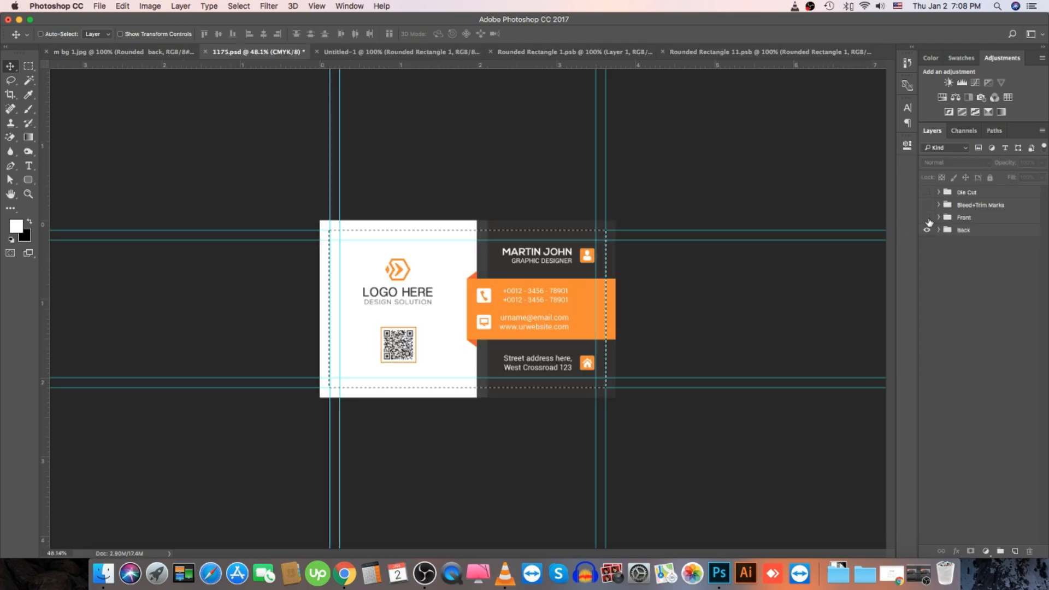
pyautogui.click(927, 217)
pyautogui.click(123, 6)
pyautogui.moveTo(191, 99)
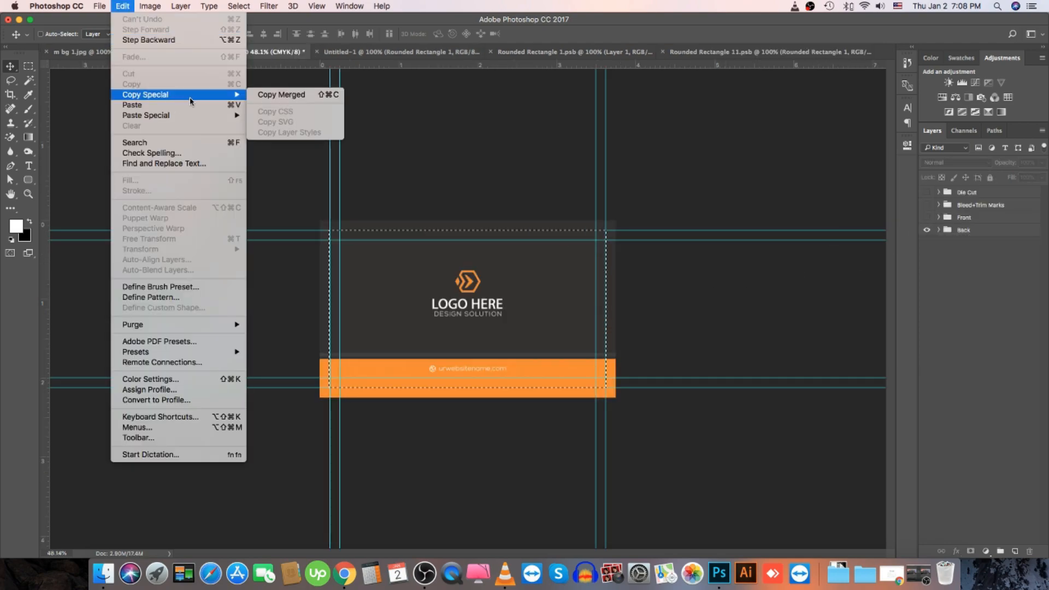
pyautogui.click(253, 96)
# Paste the copied back design into Untitled-1 and clip it to the Rounded Rectangle 1 layer with a clipping mask
pyautogui.click(399, 52)
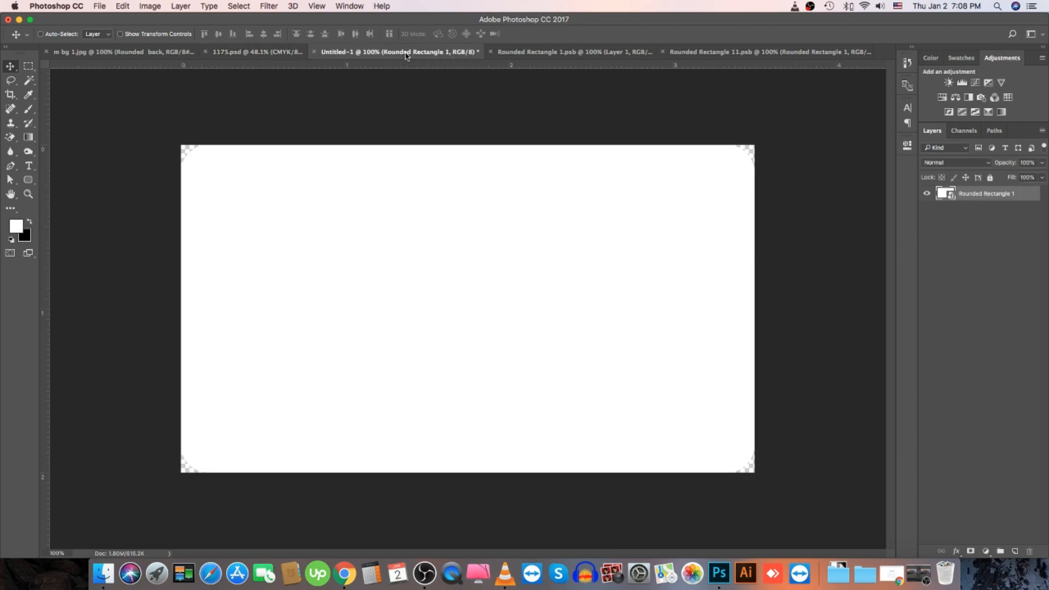
pyautogui.press('super+v')
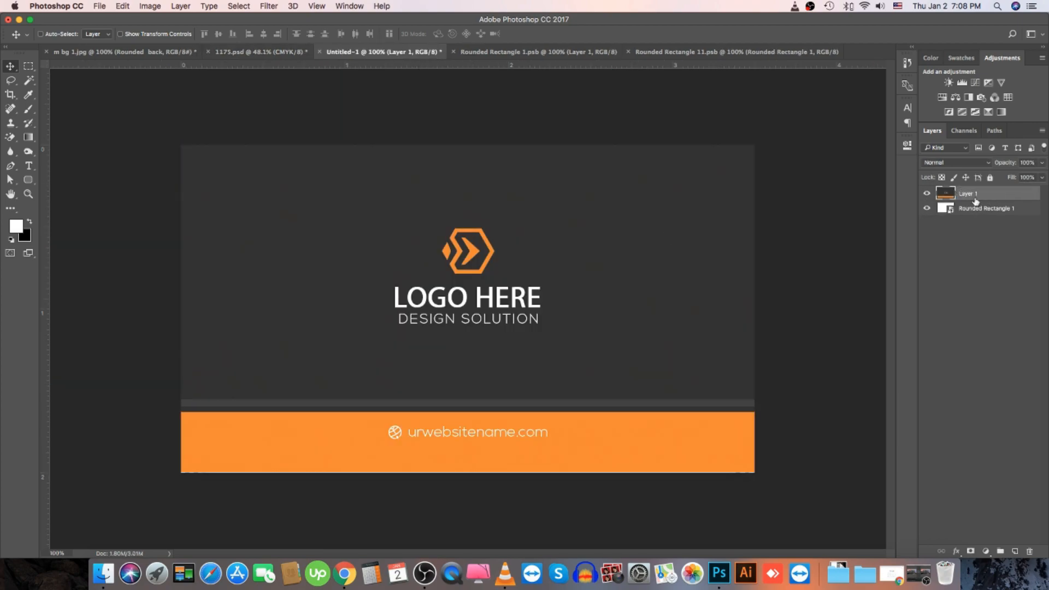
pyautogui.rightClick(997, 196)
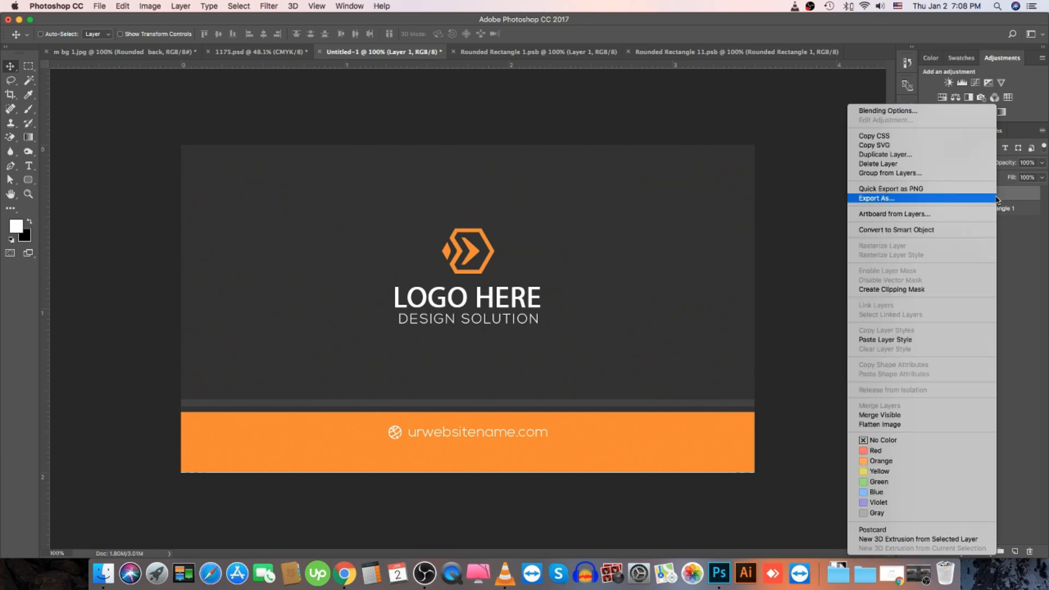
pyautogui.click(898, 289)
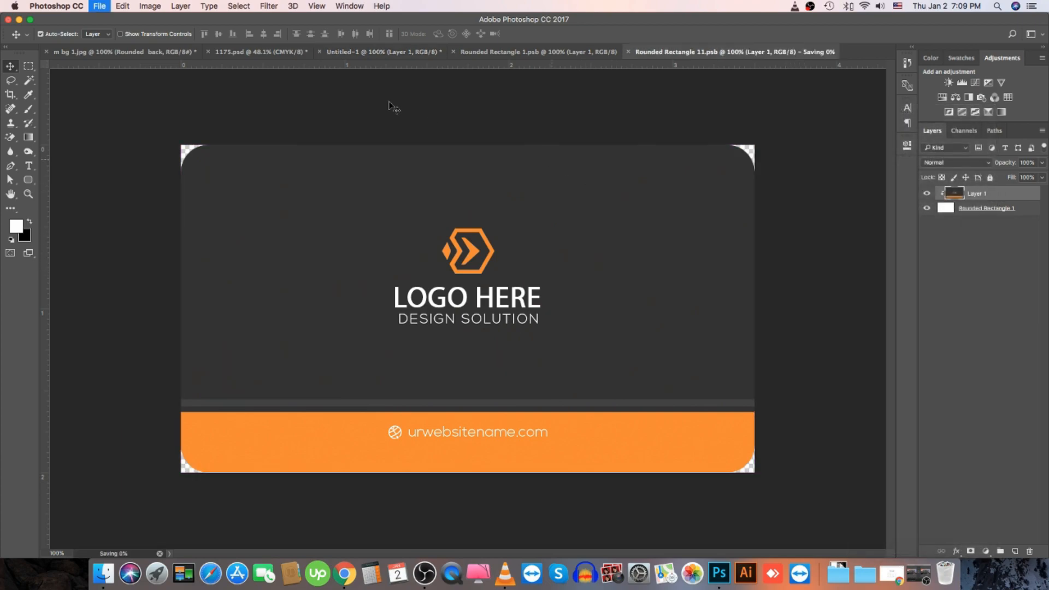
# Return to m bg 1.jpg and collapse the effects list of the Rounded back layer
pyautogui.click(124, 50)
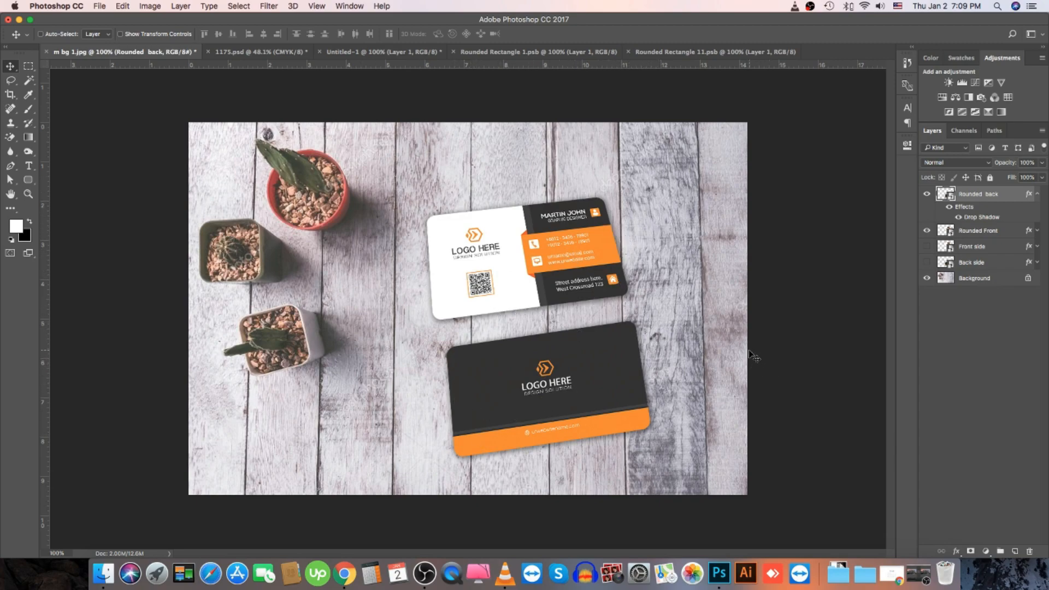
pyautogui.click(1037, 194)
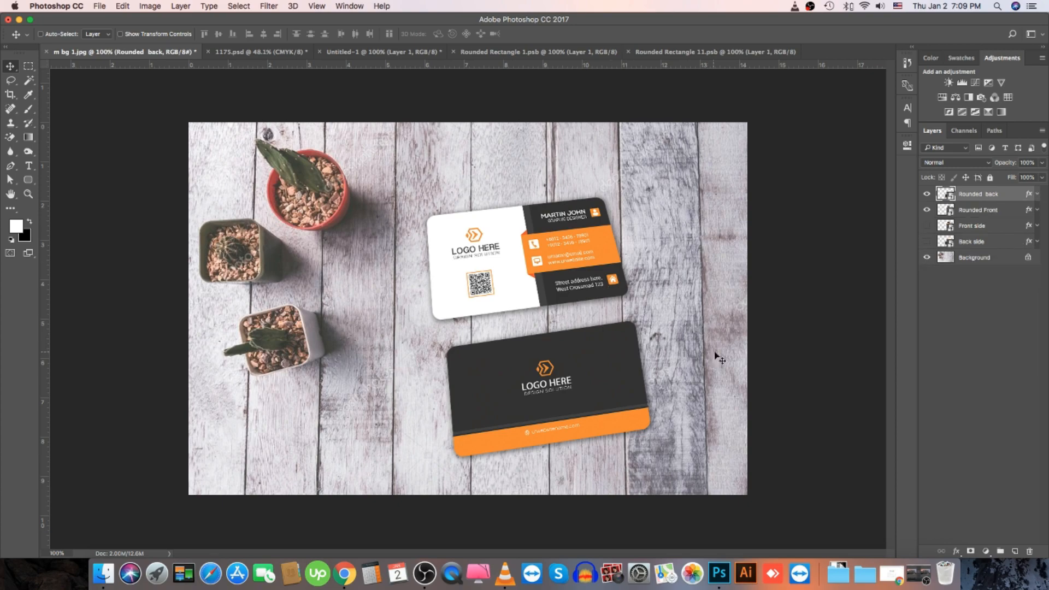